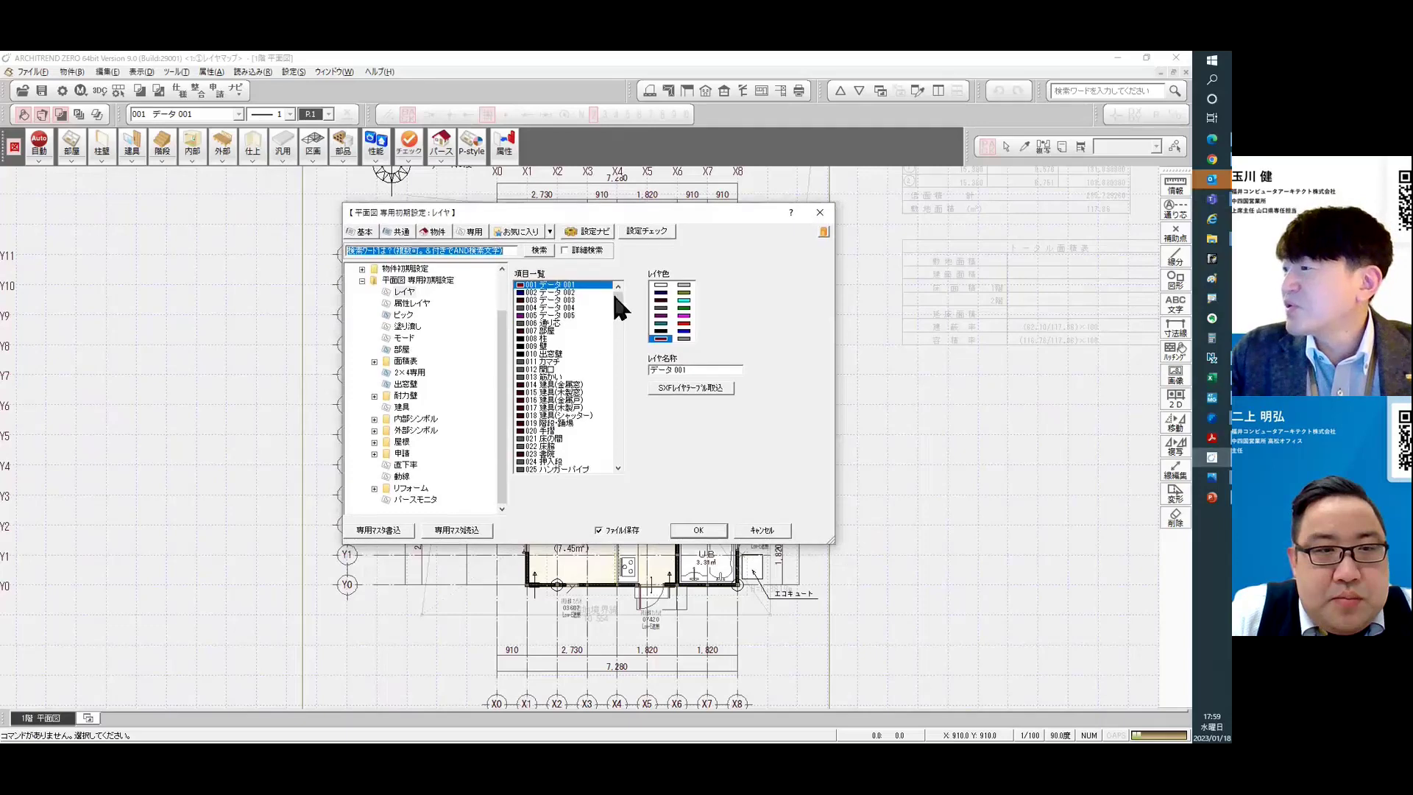
Look through the floor plan's full layer list (レイヤ), from layer 001 to layer 200.
drag(617, 300, 618, 462)
scroll(617, 457, up, 5)
click(609, 401)
scroll(615, 426, down, 5)
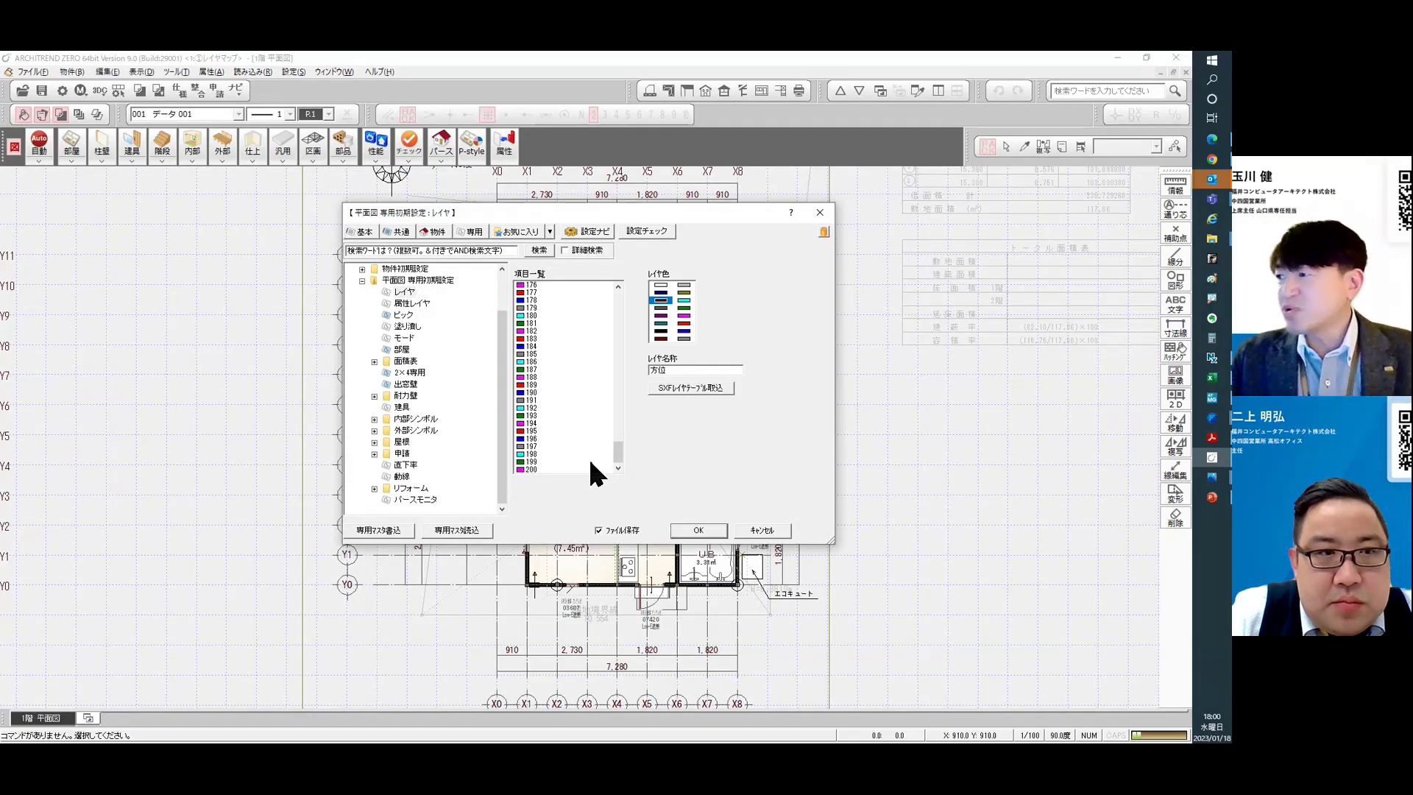
drag(616, 444, 622, 299)
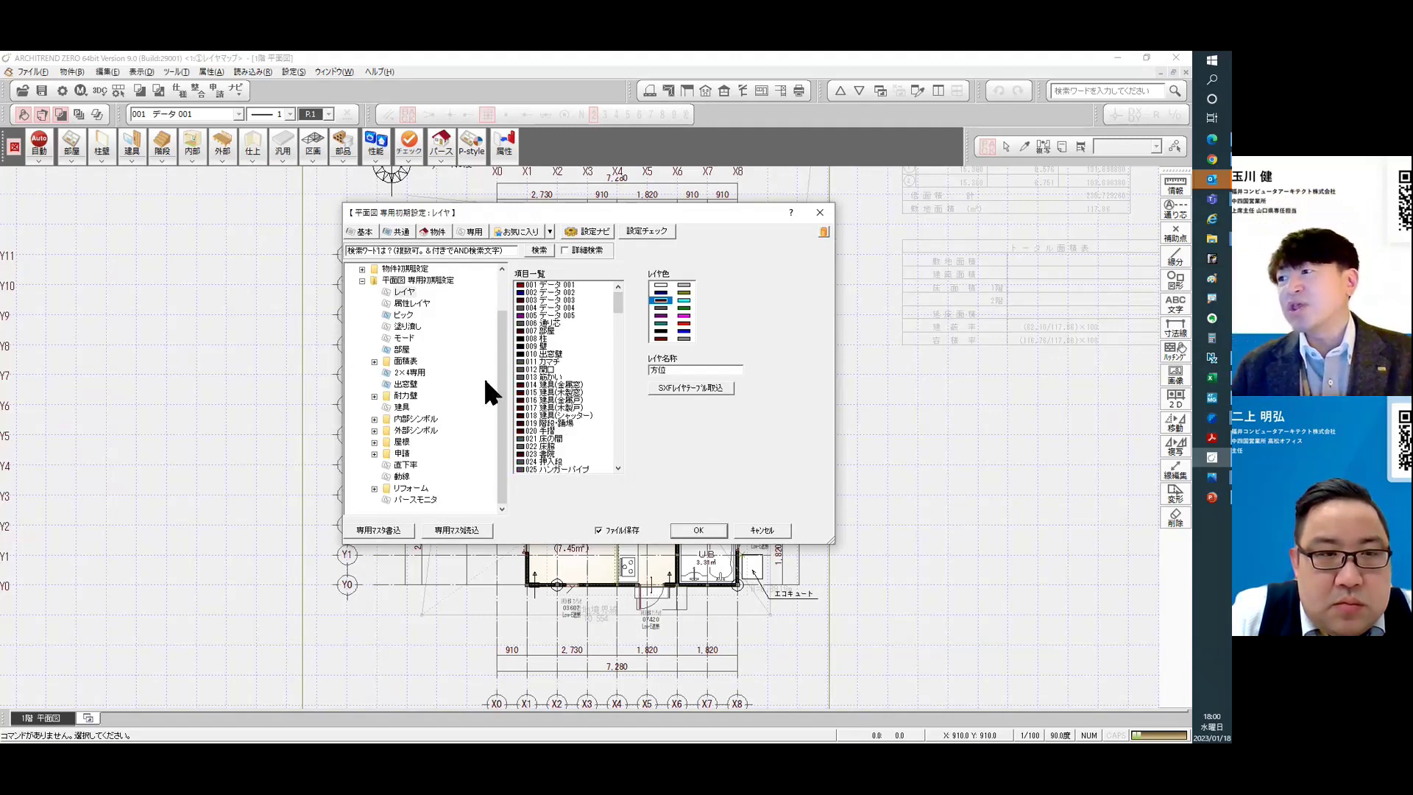
Check which layers 部屋 and 柱 are assigned to in the floor plan's 属性レイヤ settings, and leave the settings without saving.
click(409, 303)
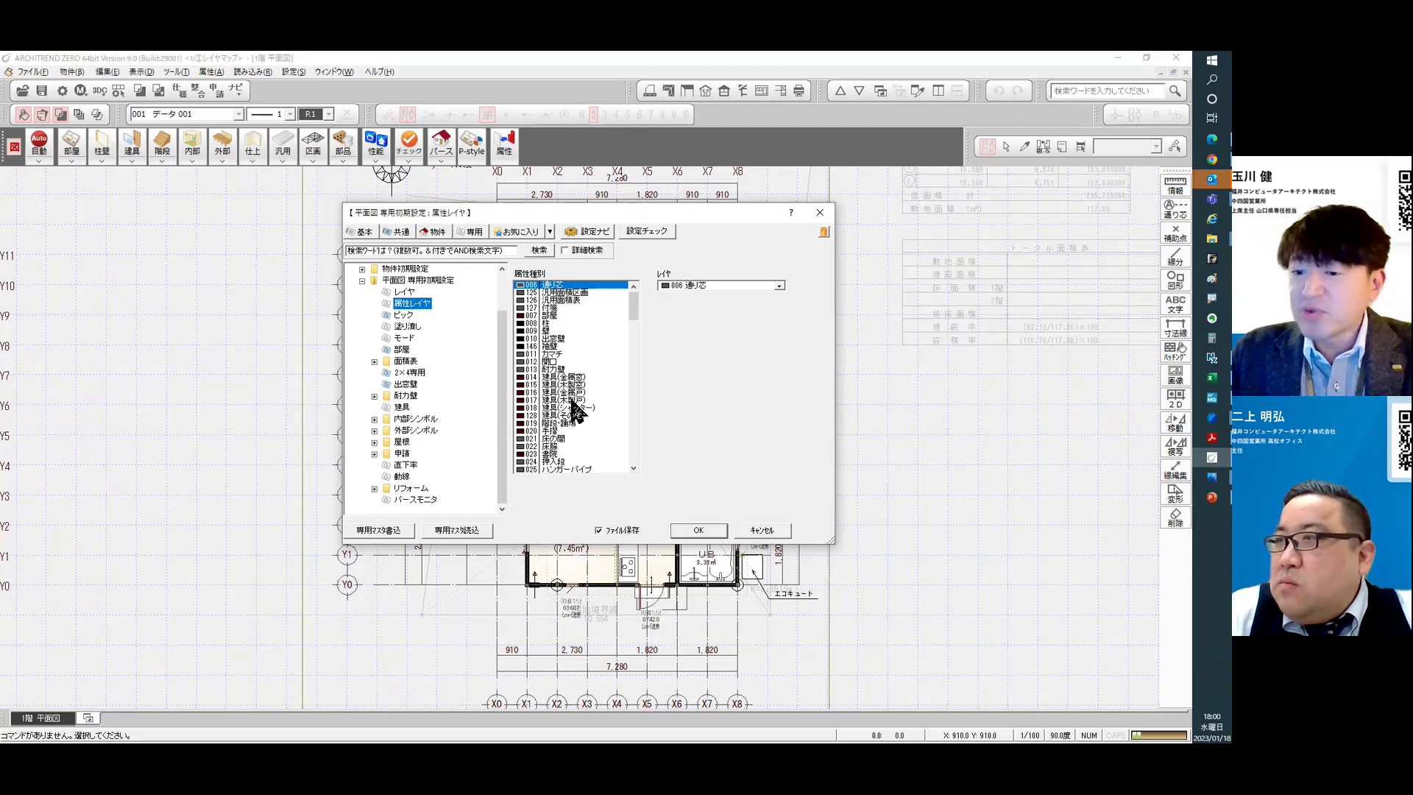
click(555, 317)
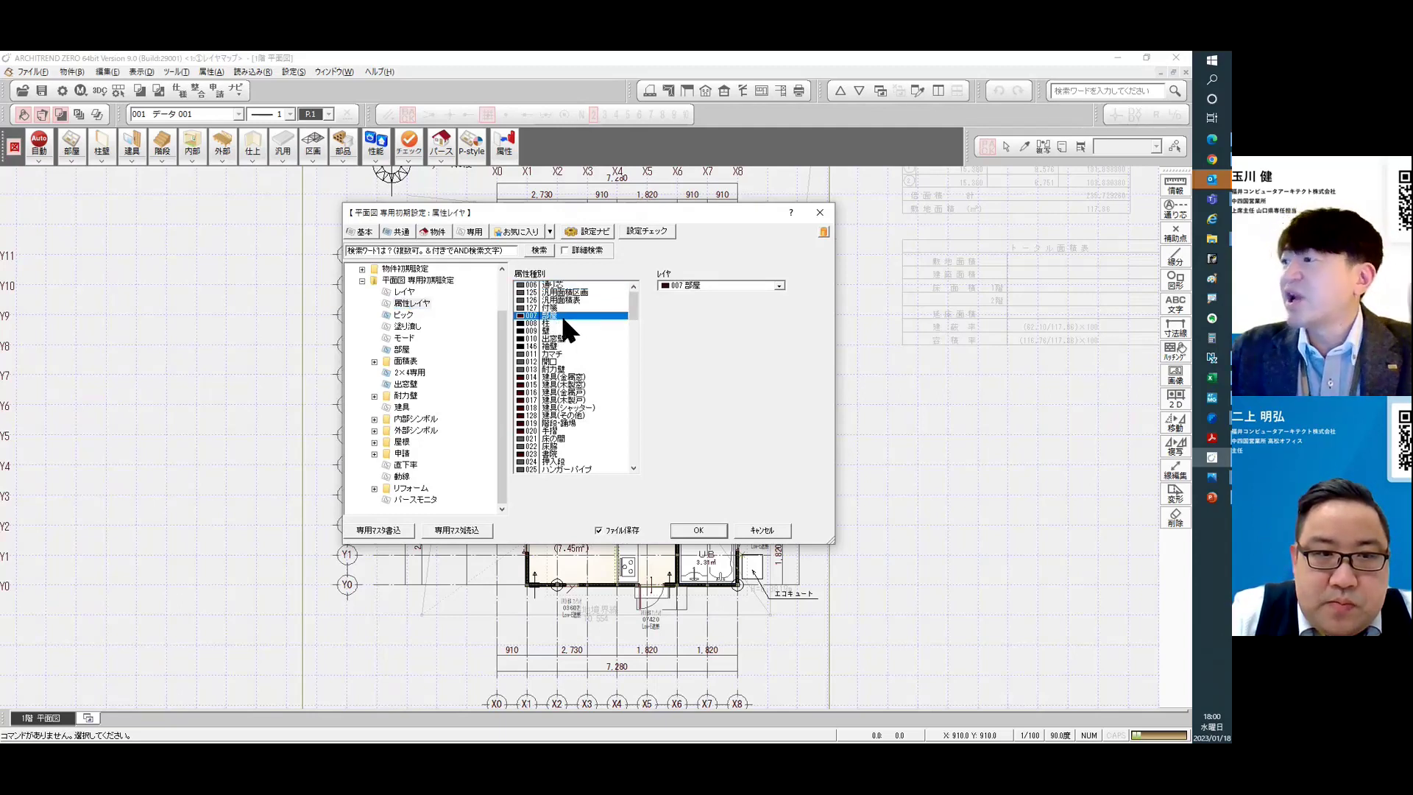
click(559, 324)
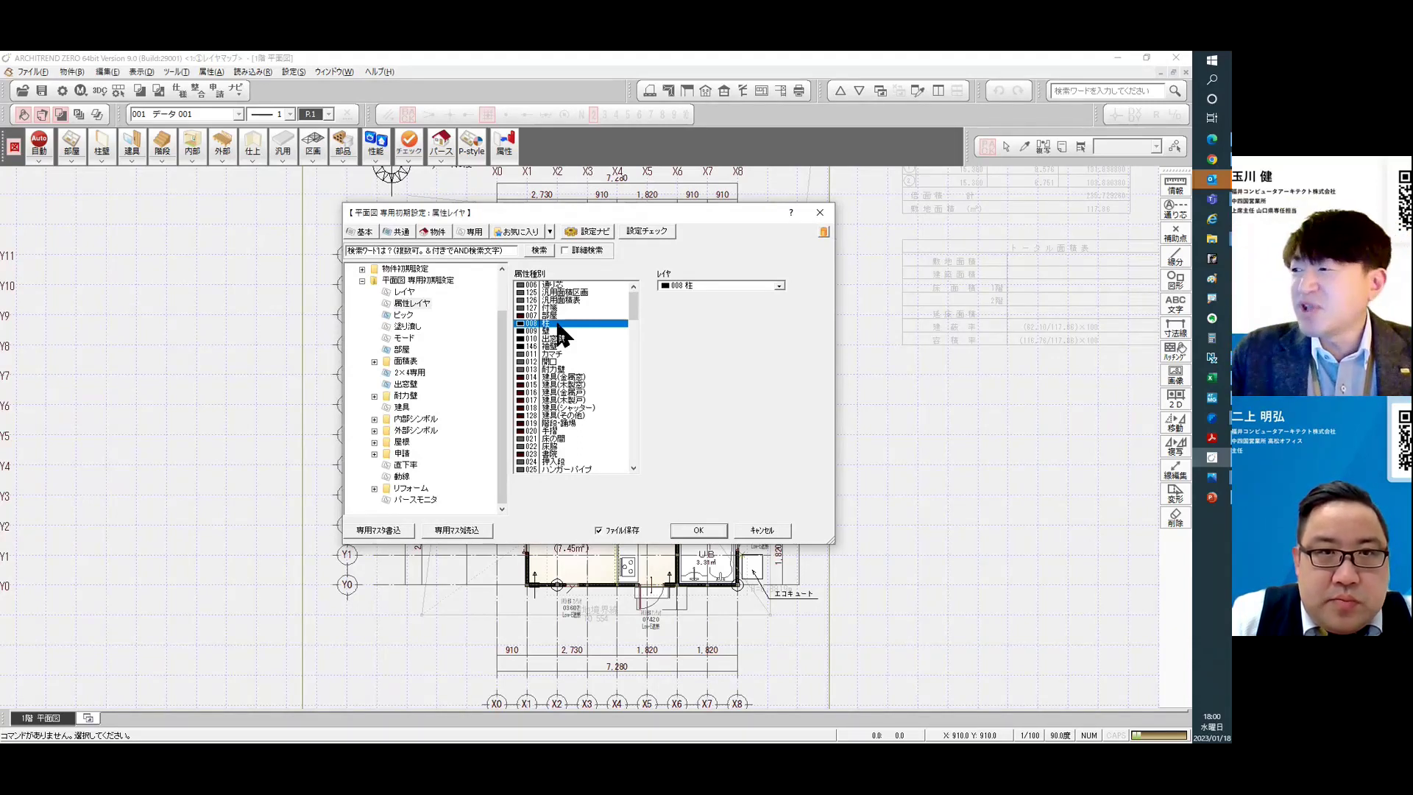
click(413, 292)
click(401, 303)
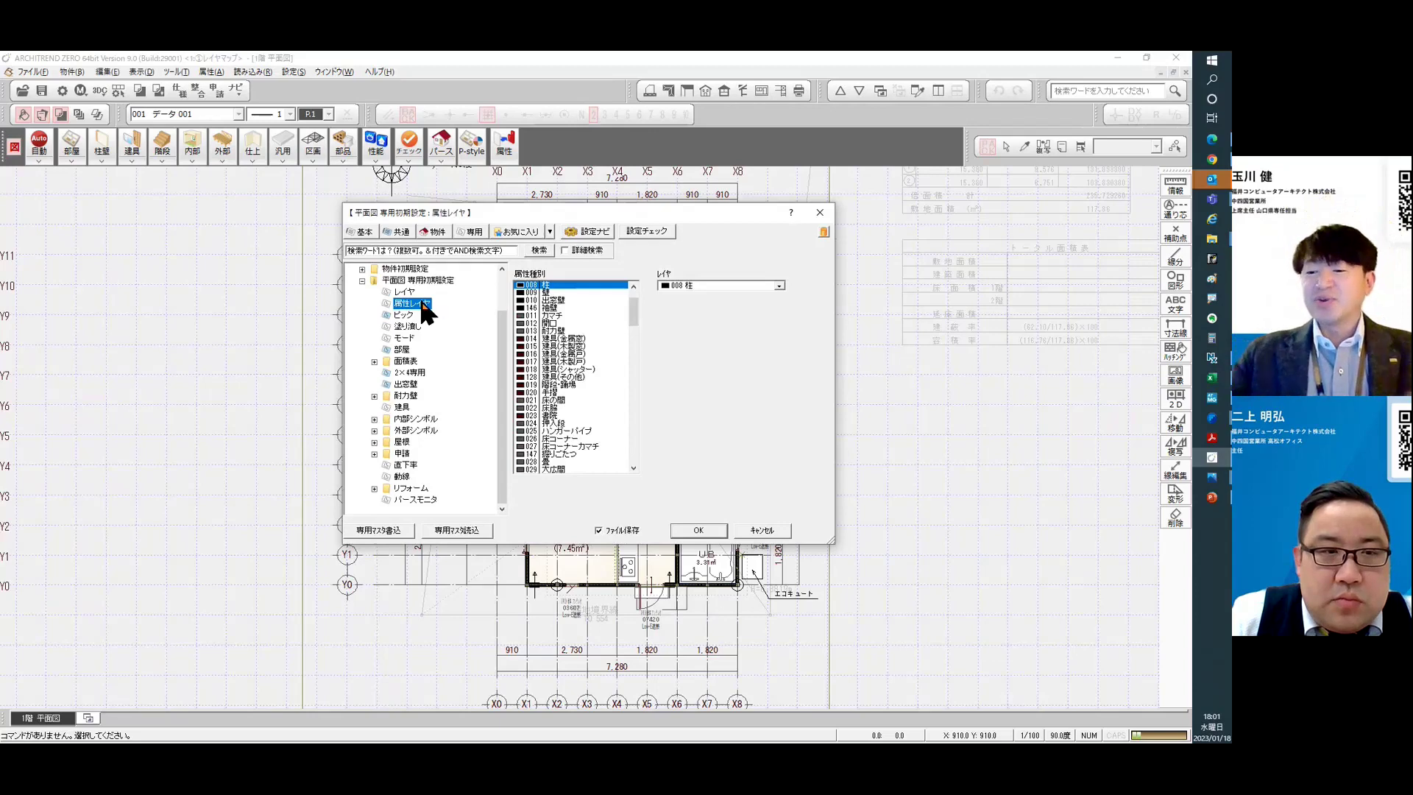
click(751, 528)
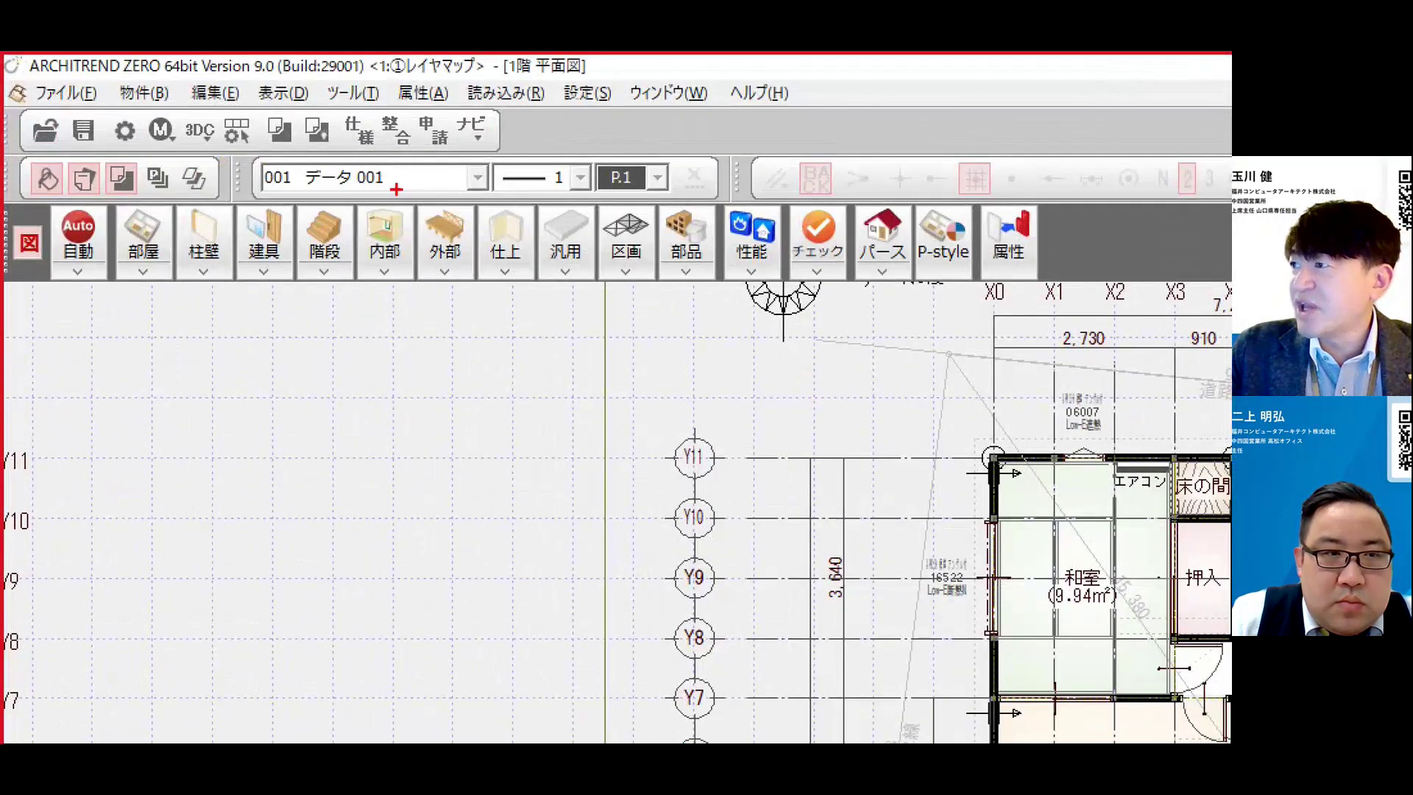
Start the line segment (線分) command and look through the layers available as the drawing layer, without choosing one.
mouse_move(197, 116)
mouse_down()
mouse_move(156, 120)
mouse_move(215, 119)
mouse_up()
mouse_move(430, 186)
mouse_down()
mouse_move(373, 198)
mouse_move(406, 204)
mouse_up()
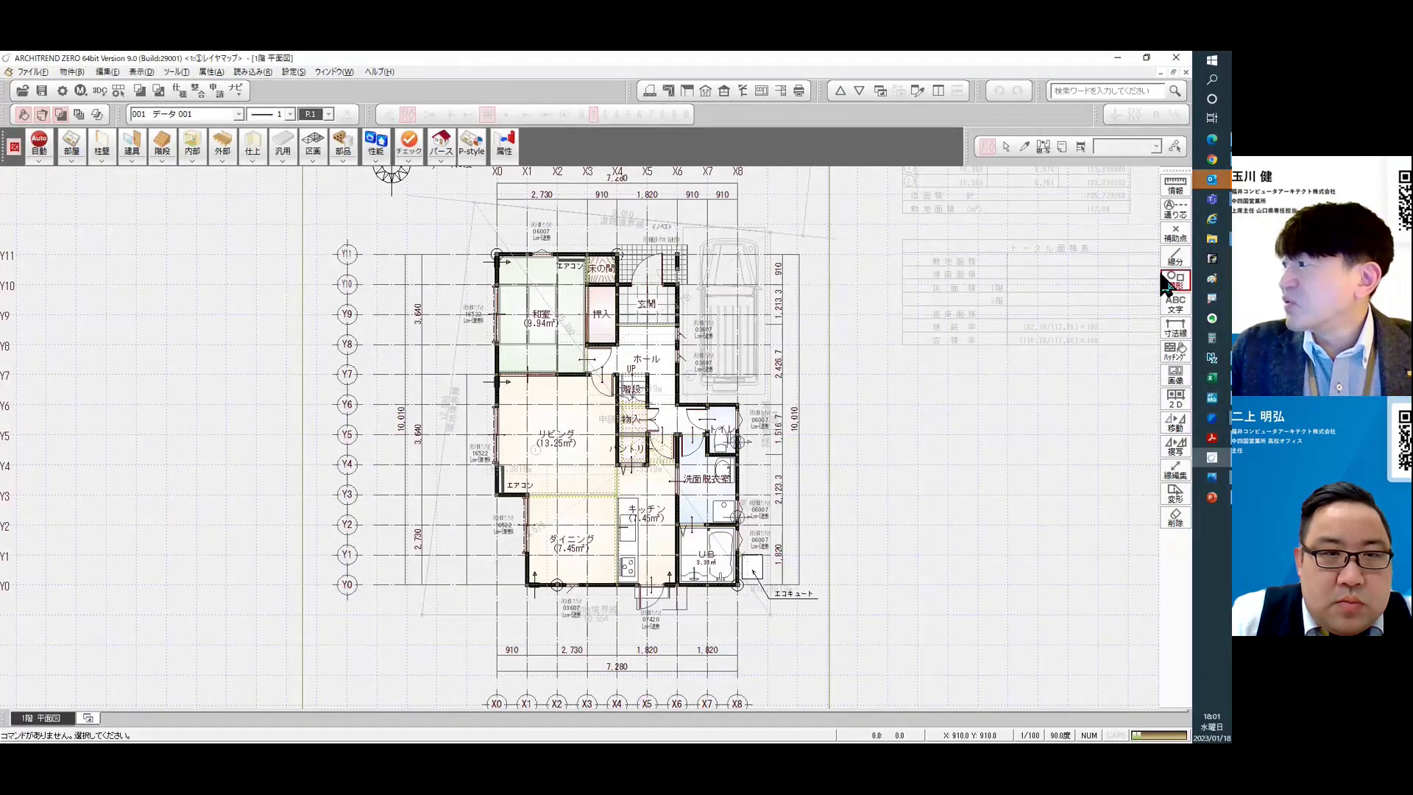
click(1176, 257)
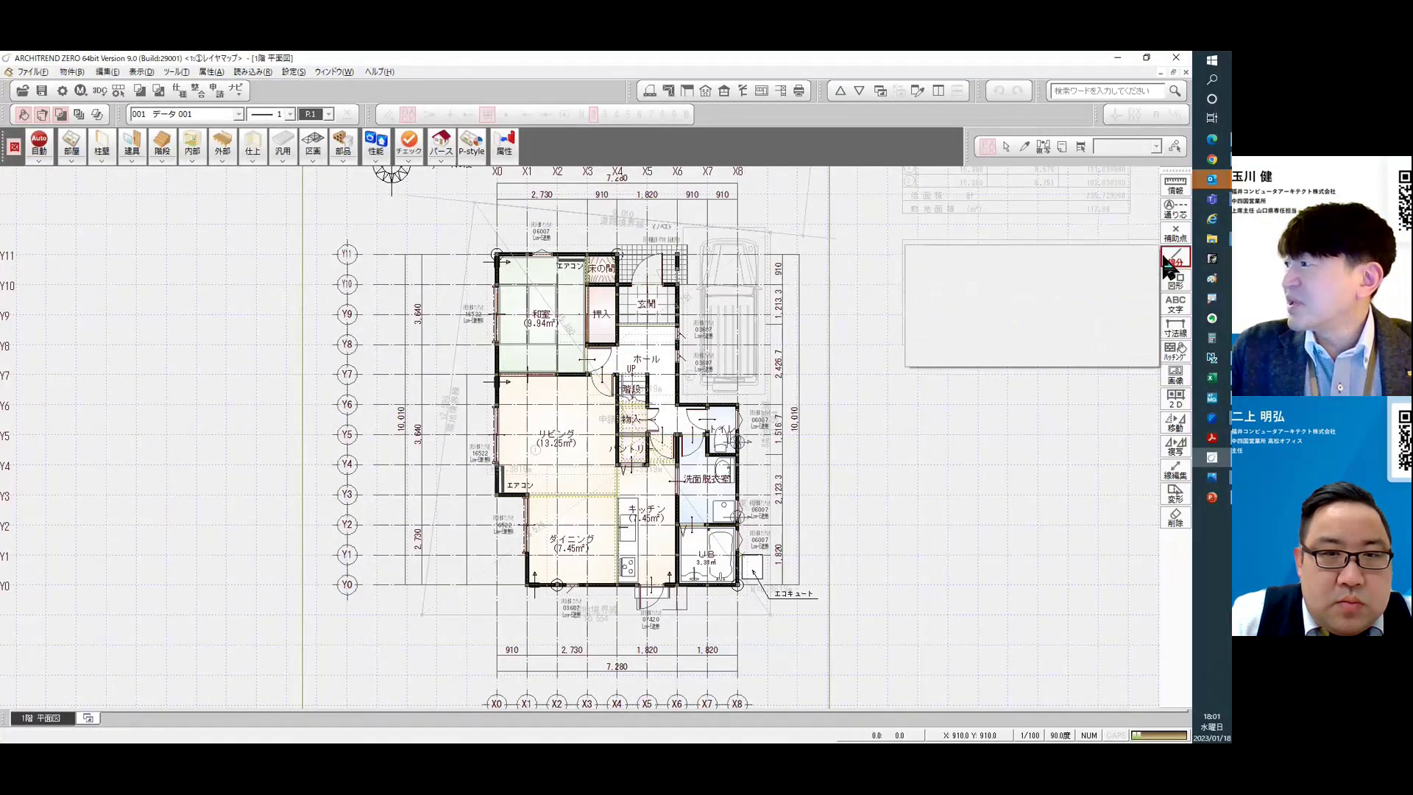
click(923, 259)
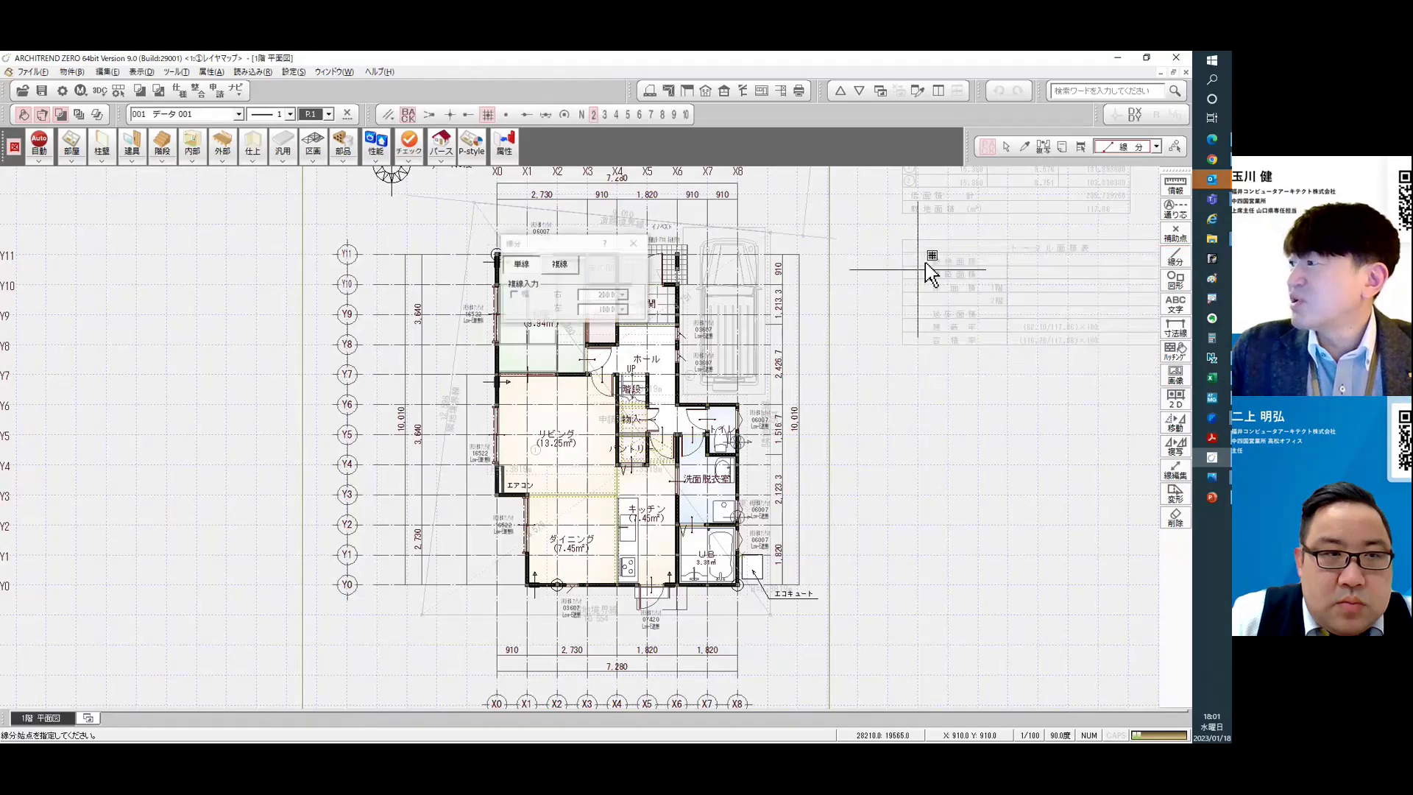
click(239, 114)
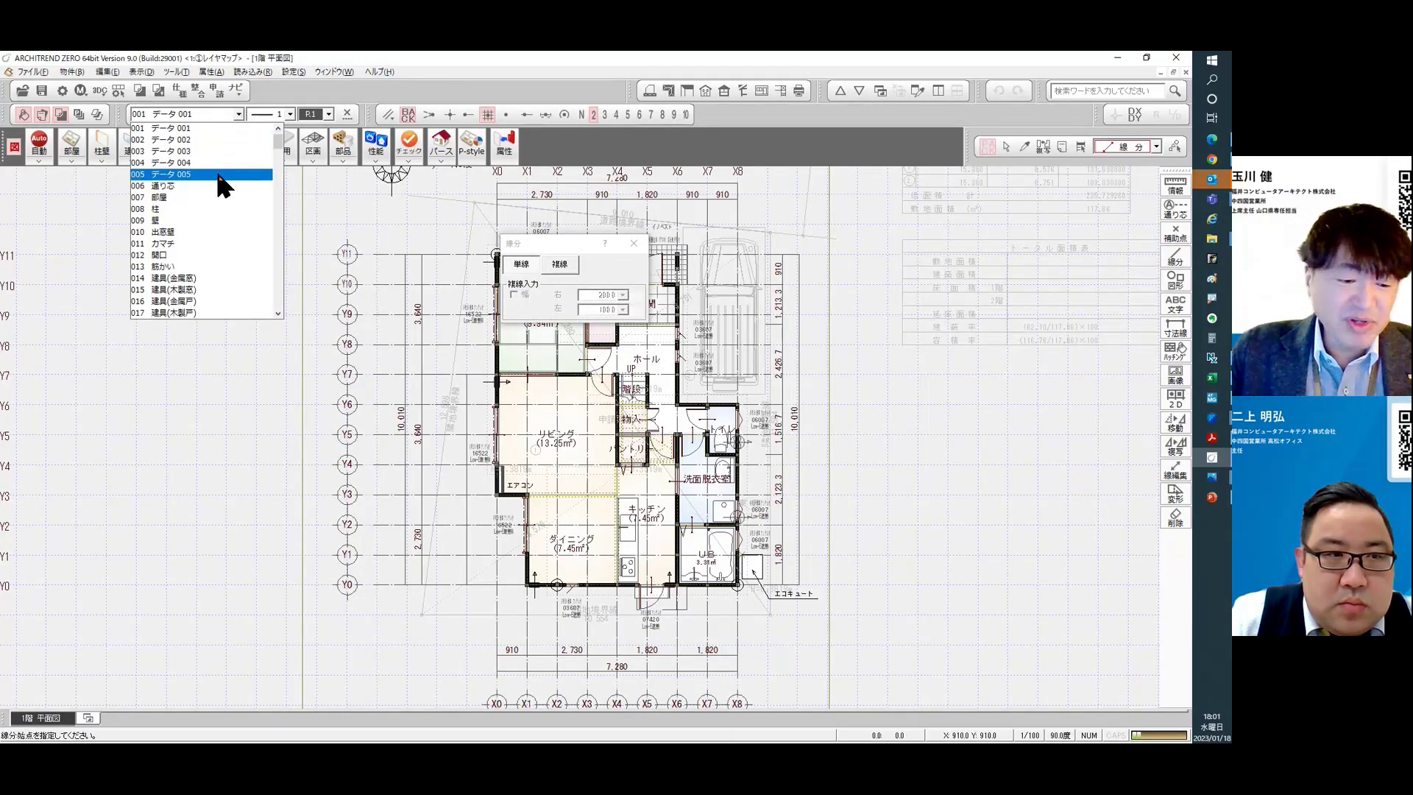
scroll(200, 229, down, 5)
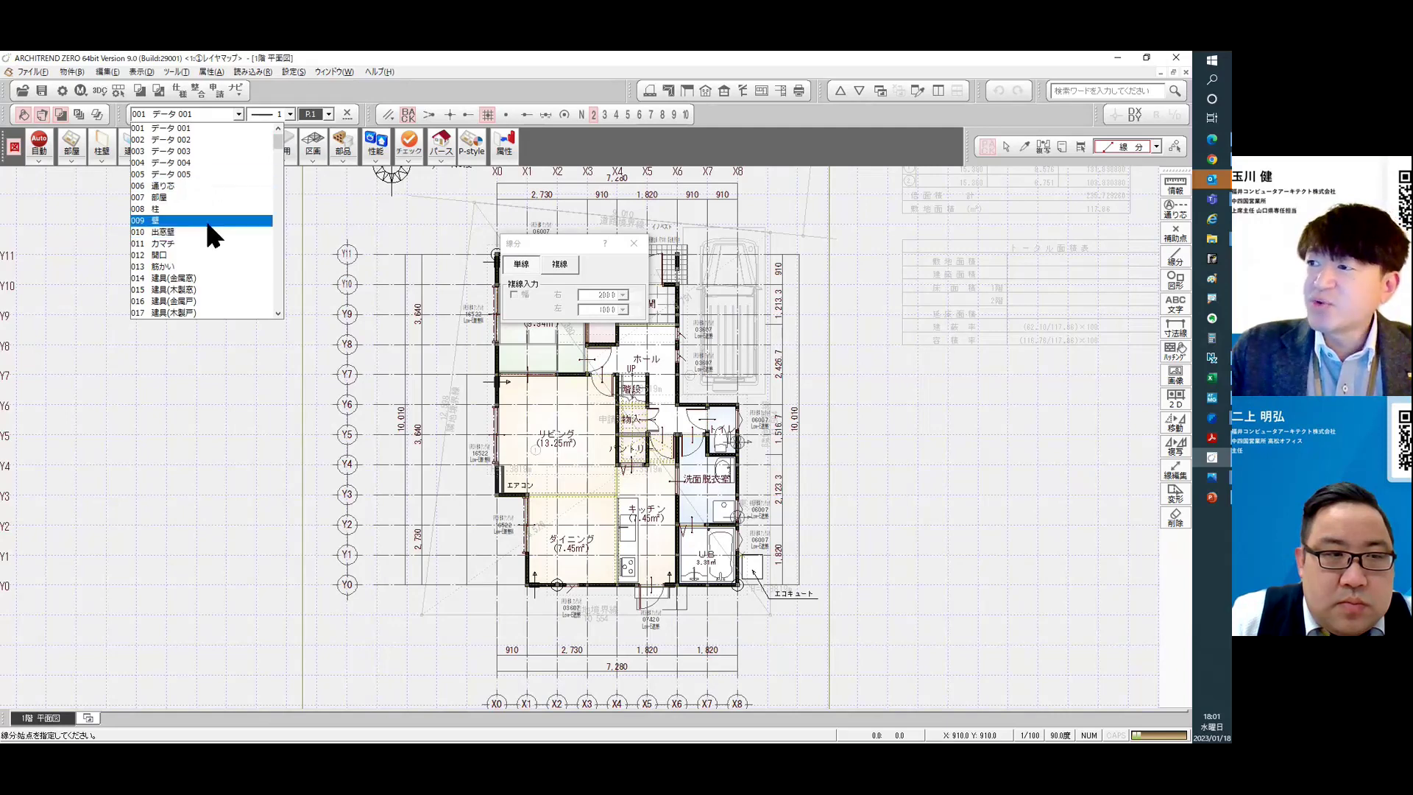
scroll(201, 227, down, 12)
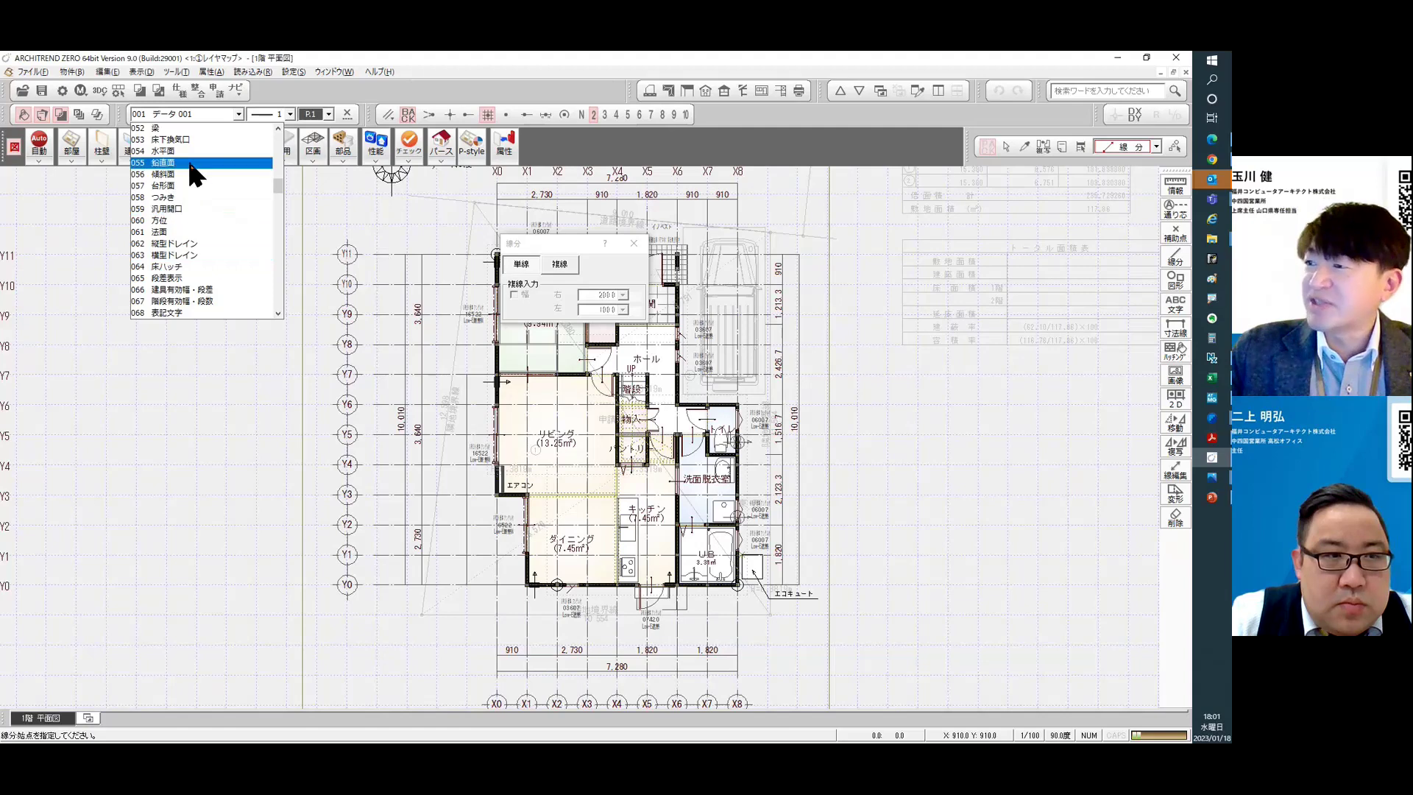
click(418, 53)
Start the column (柱) command and collapse its settings dialog.
click(98, 150)
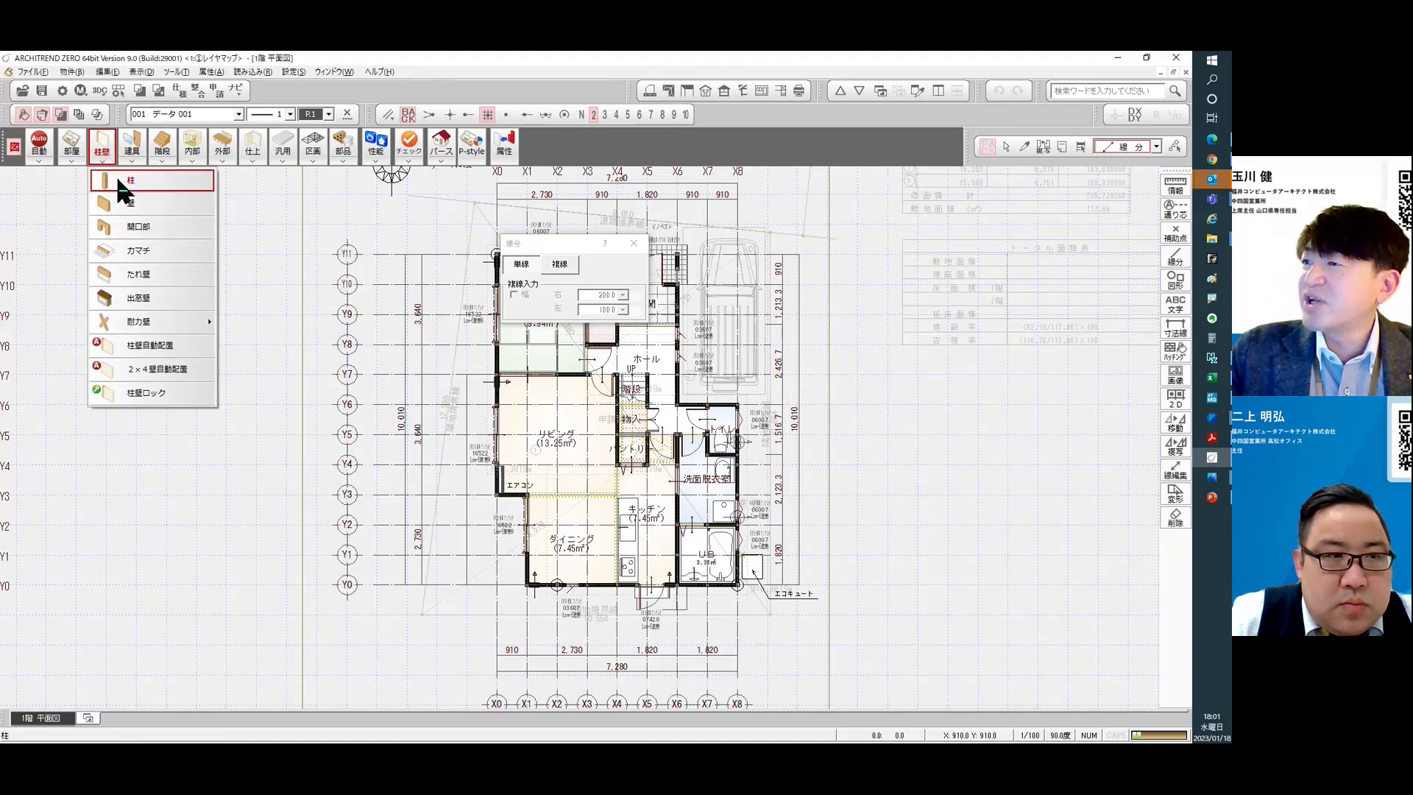
click(118, 182)
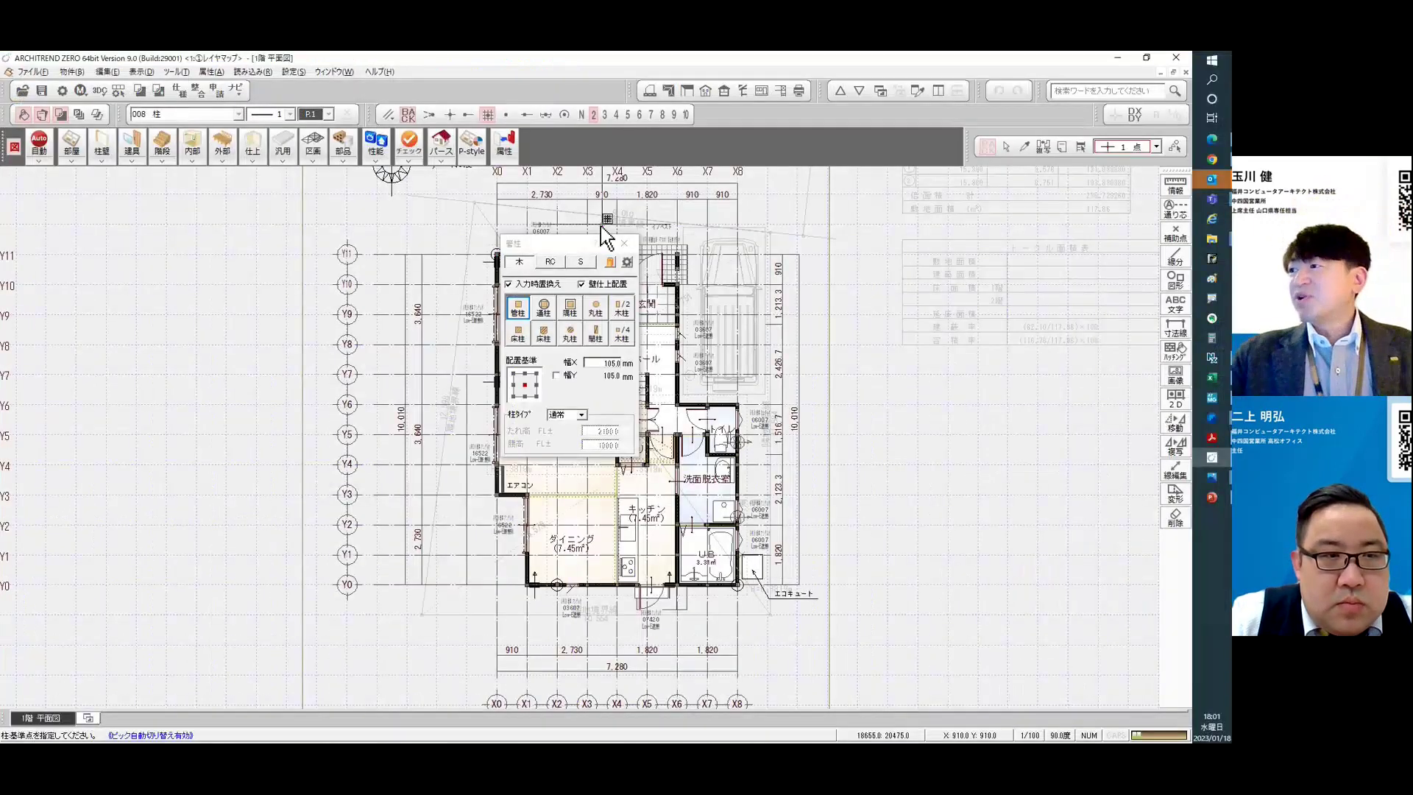
click(624, 243)
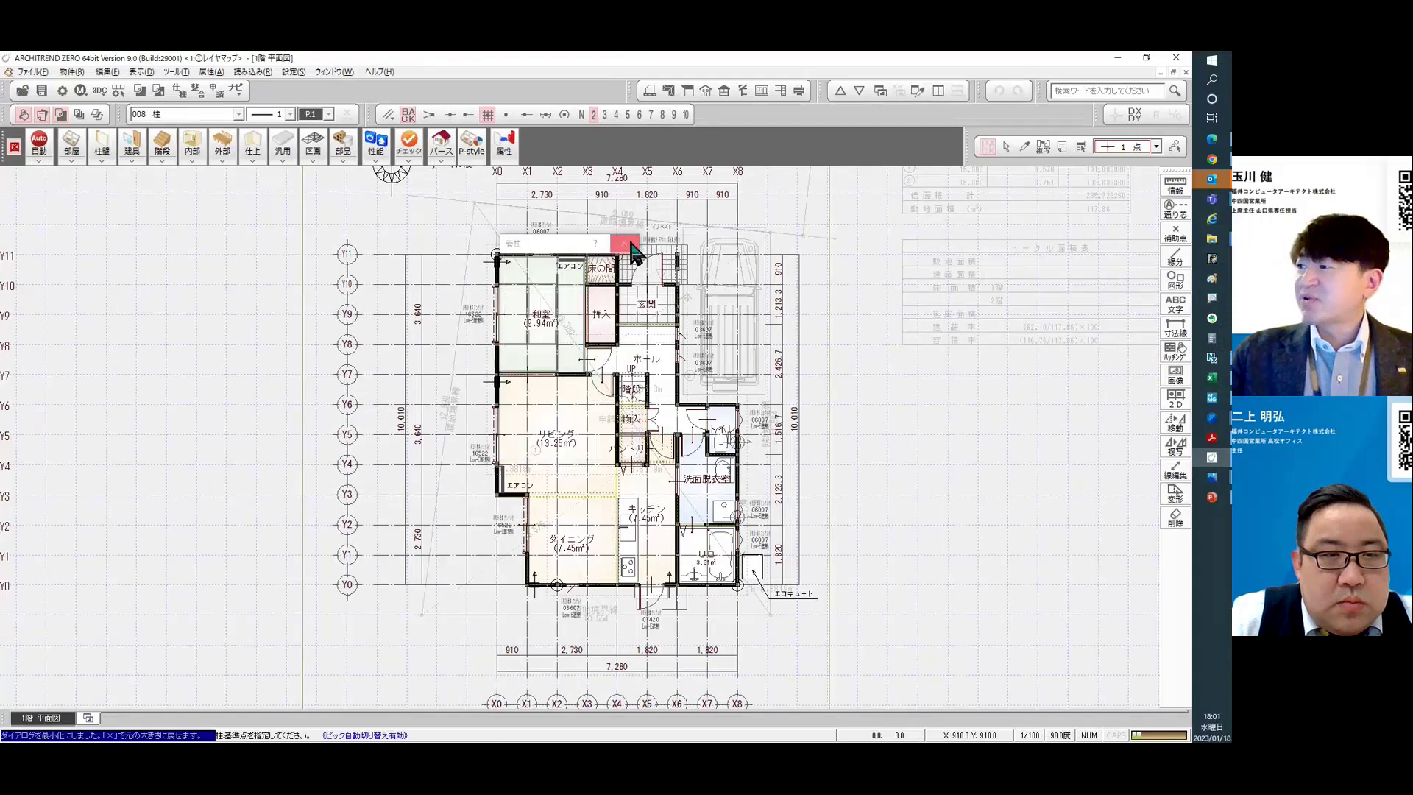
Open the north elevation drawing (北側 立面図) of the same project.
right_click(493, 82)
click(529, 97)
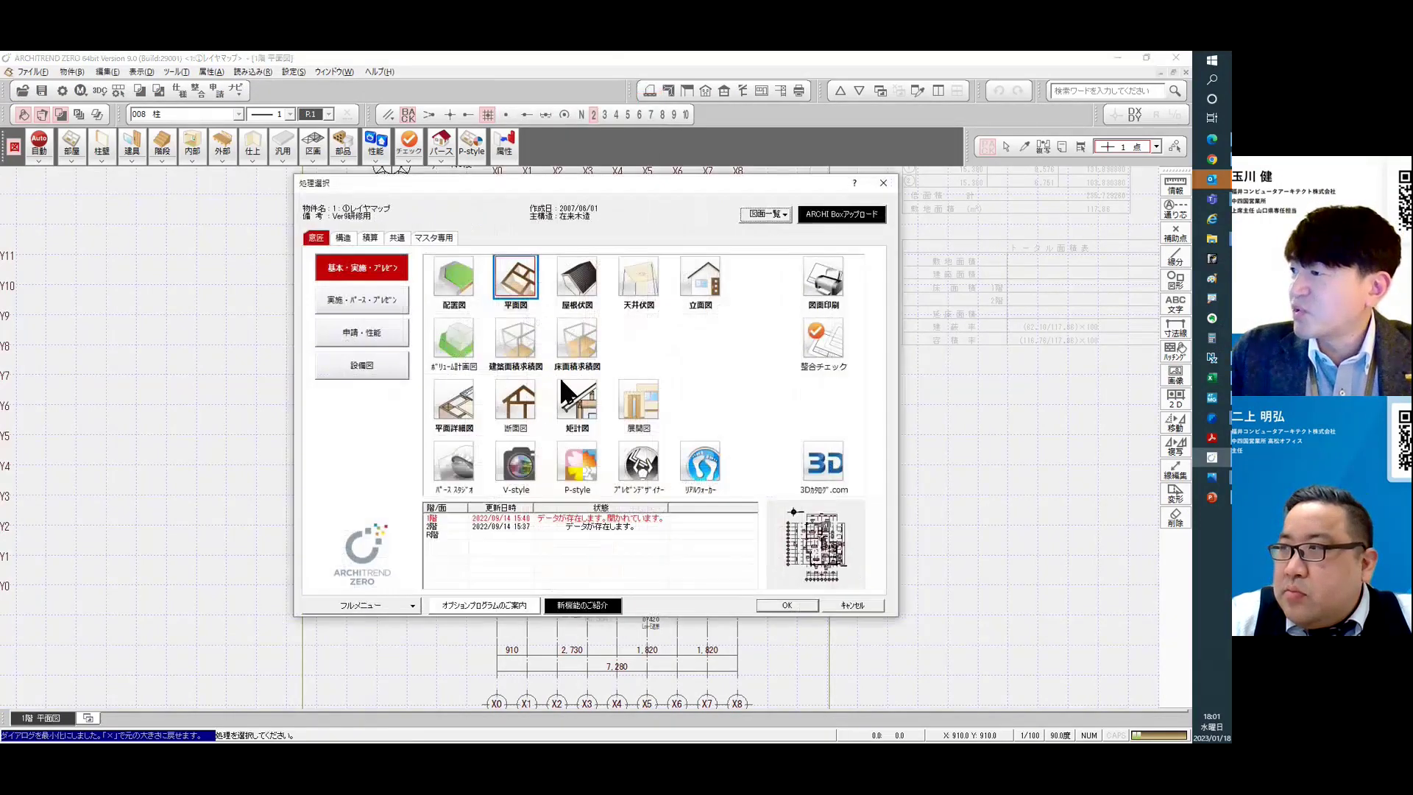
double_click(708, 295)
double_click(708, 287)
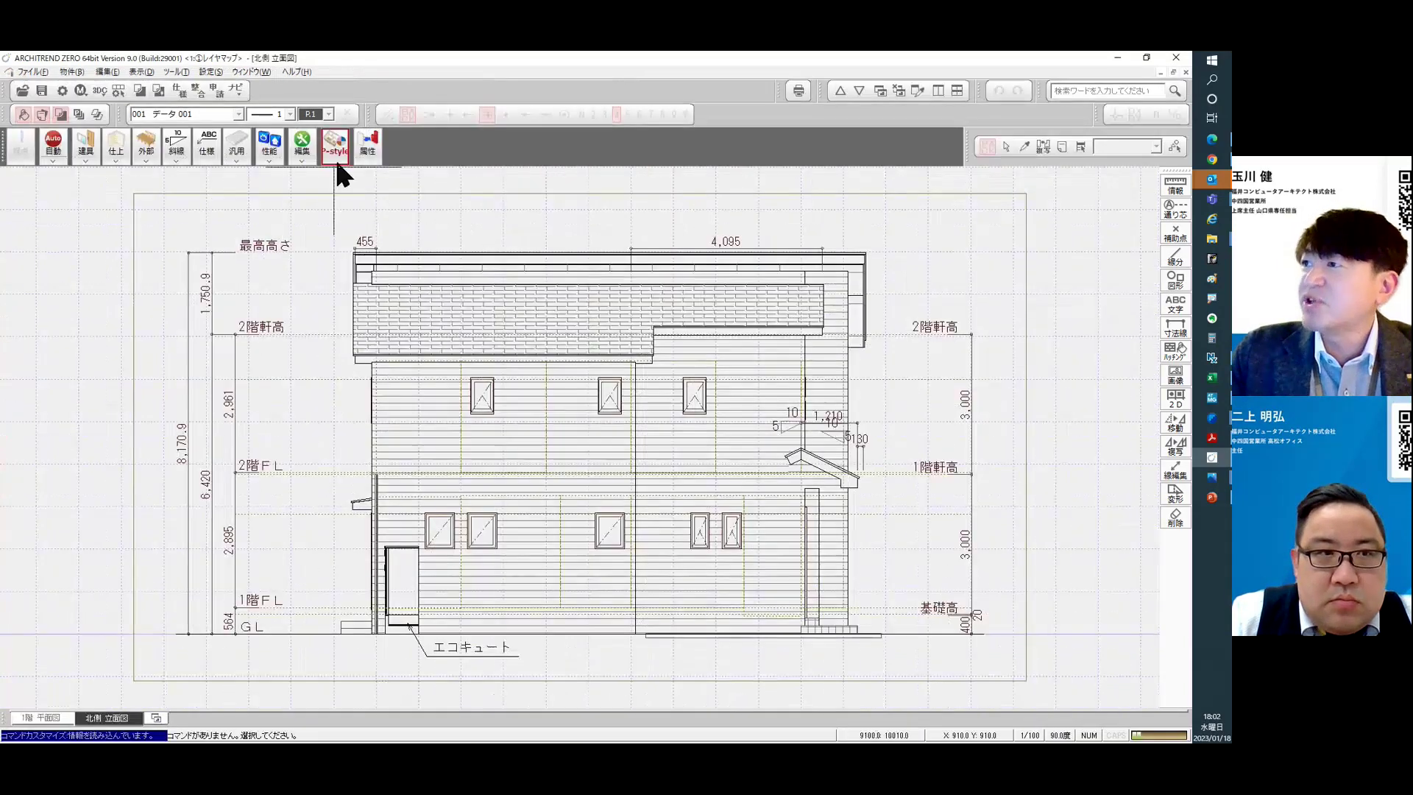
Examine the elevation's dedicated initial settings for レイヤ and 属性レイヤ, and leave them without saving.
click(211, 71)
mouse_move(235, 132)
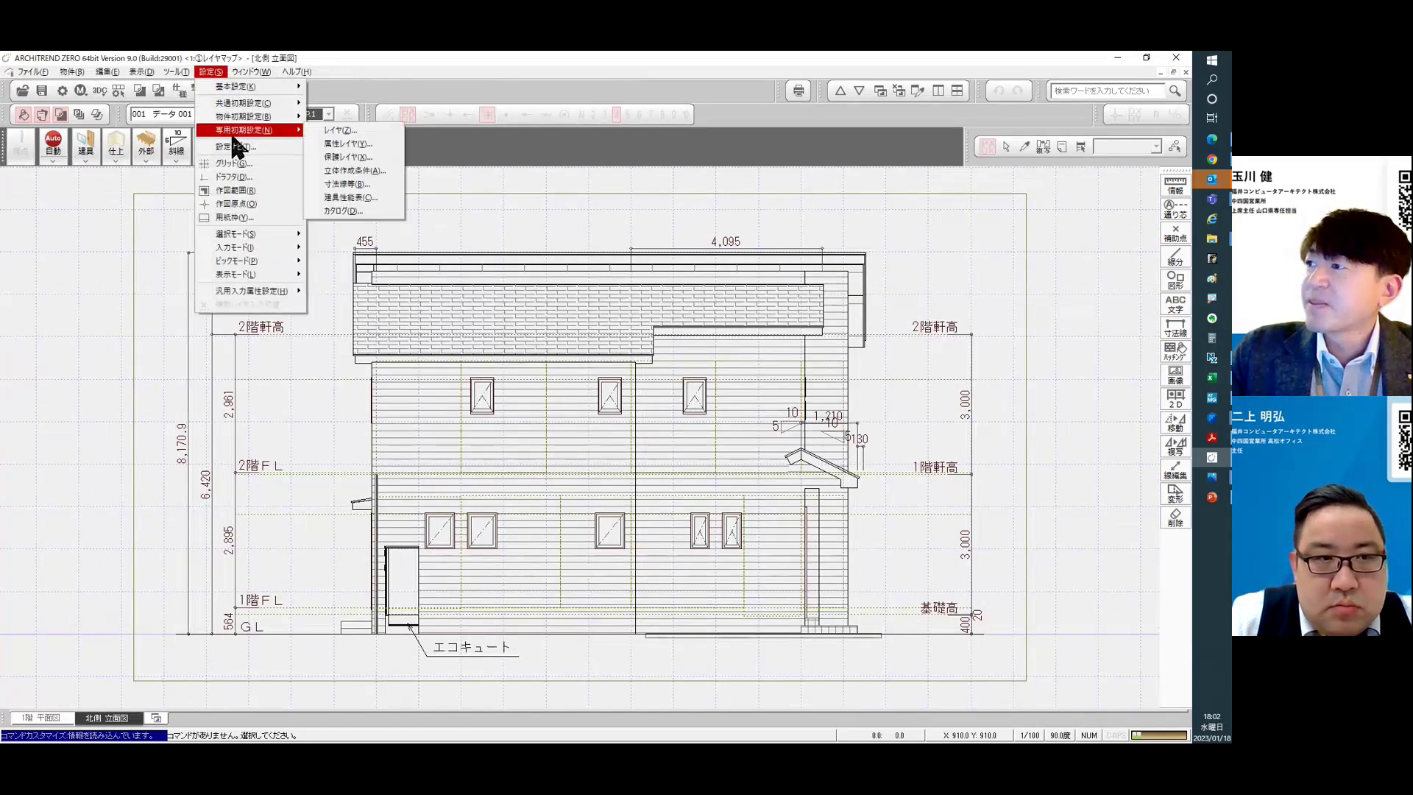
click(346, 132)
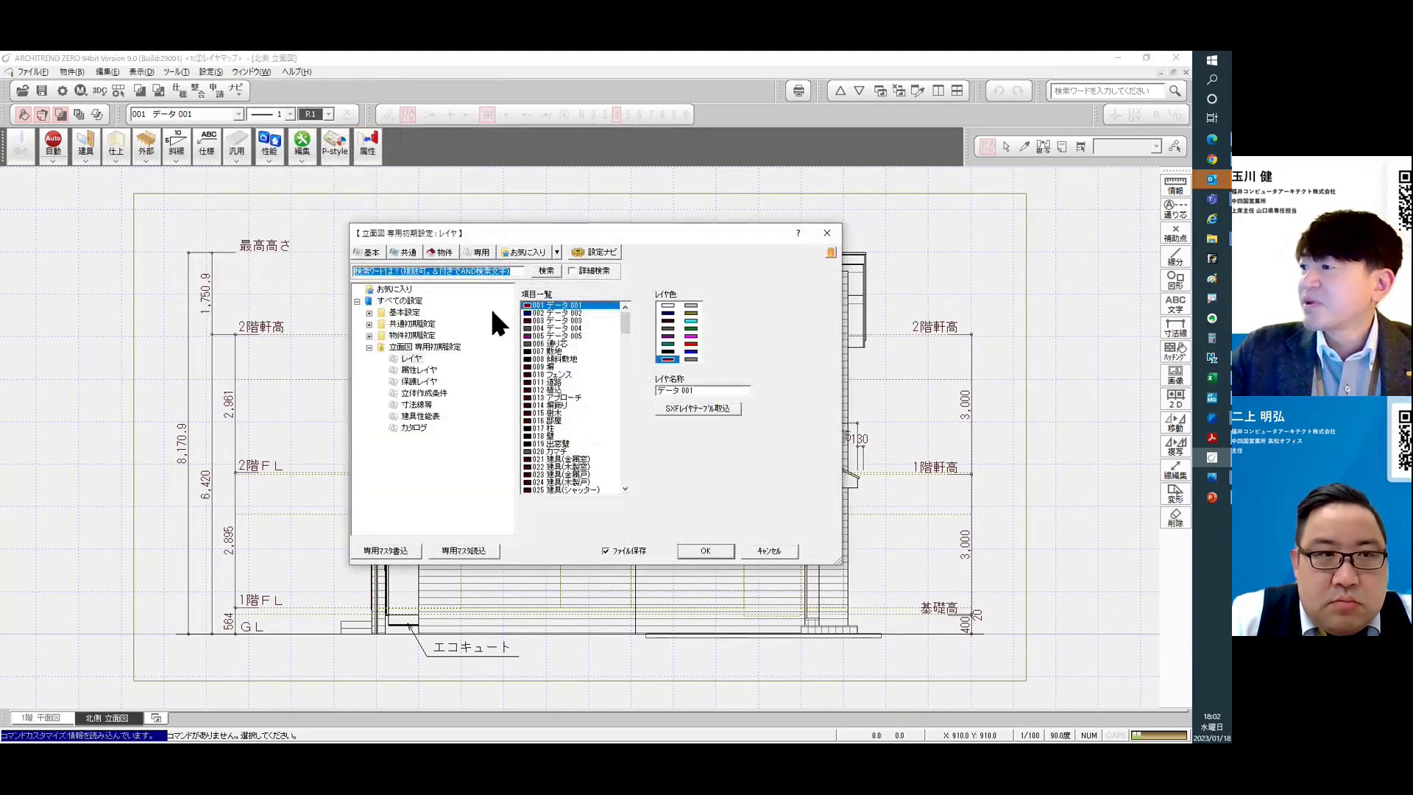
click(419, 369)
scroll(548, 383, down, 7)
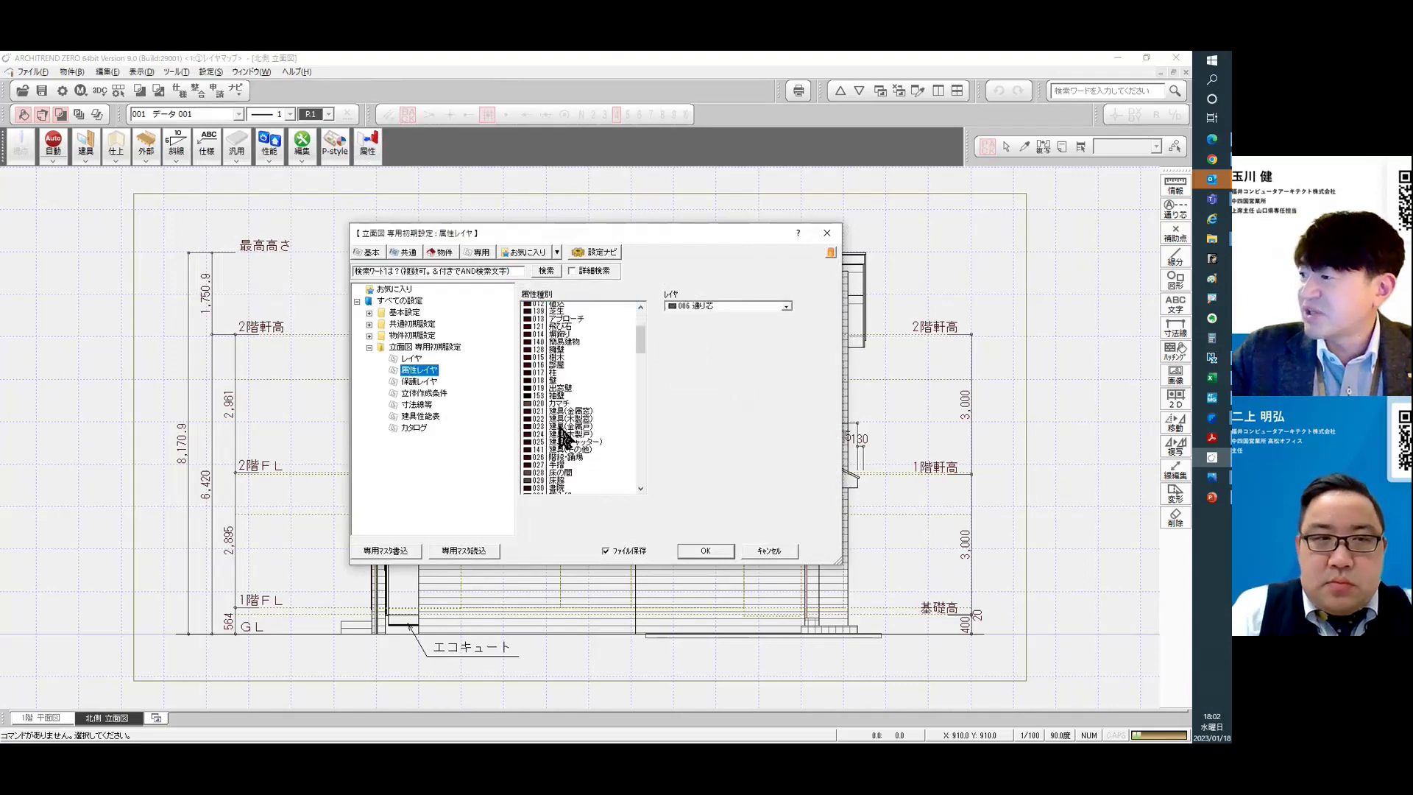
click(770, 552)
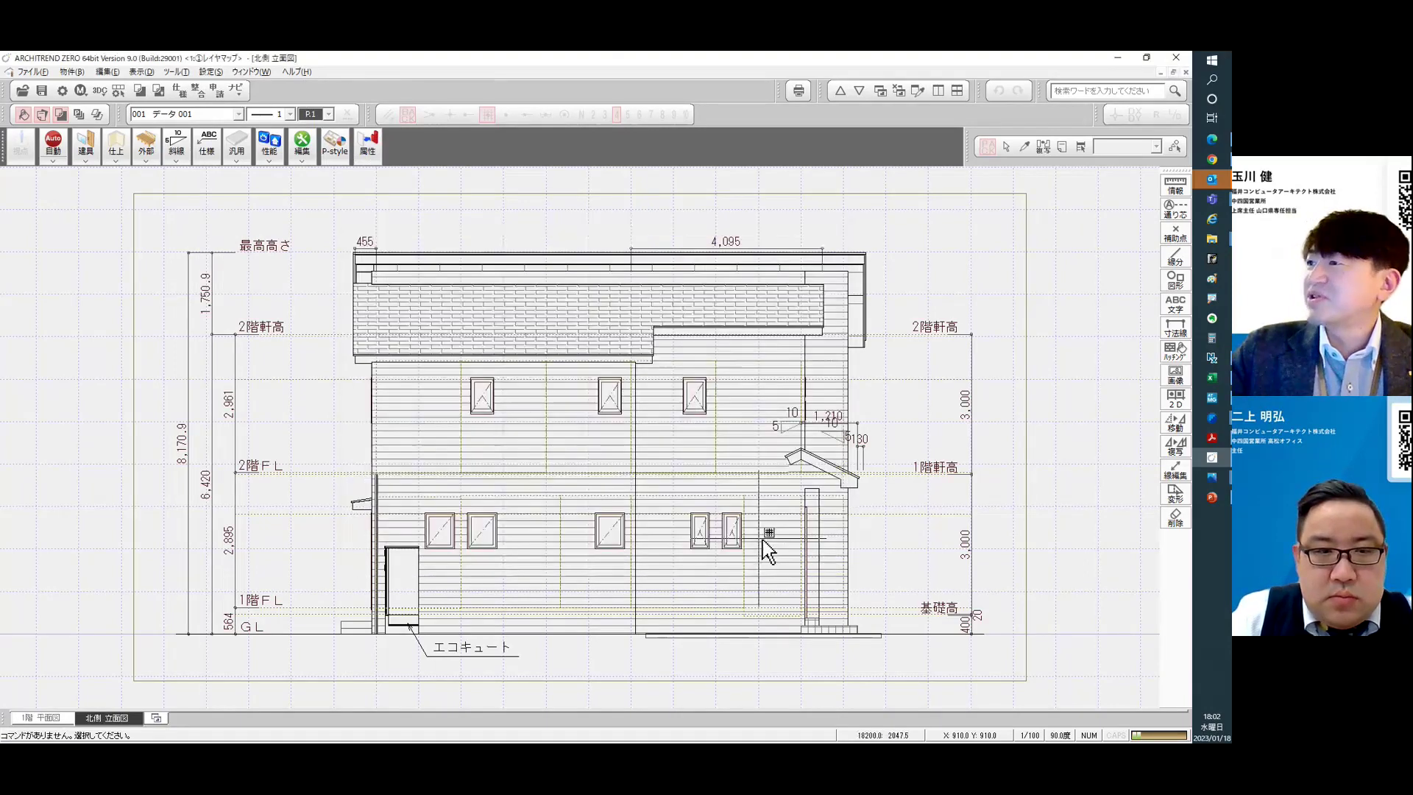
Open the project's detailed section drawing (1面 矩計図).
right_click(337, 81)
click(361, 91)
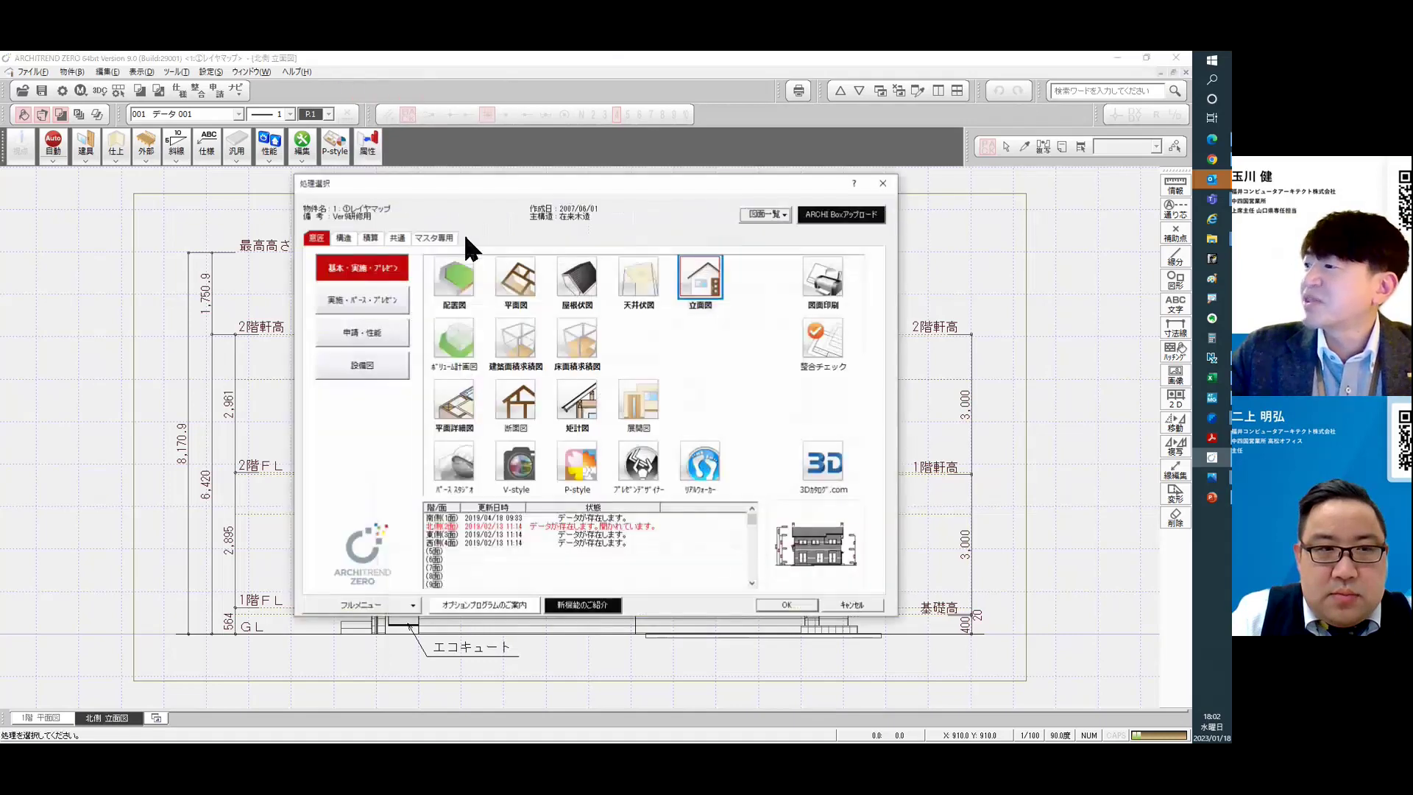
double_click(579, 412)
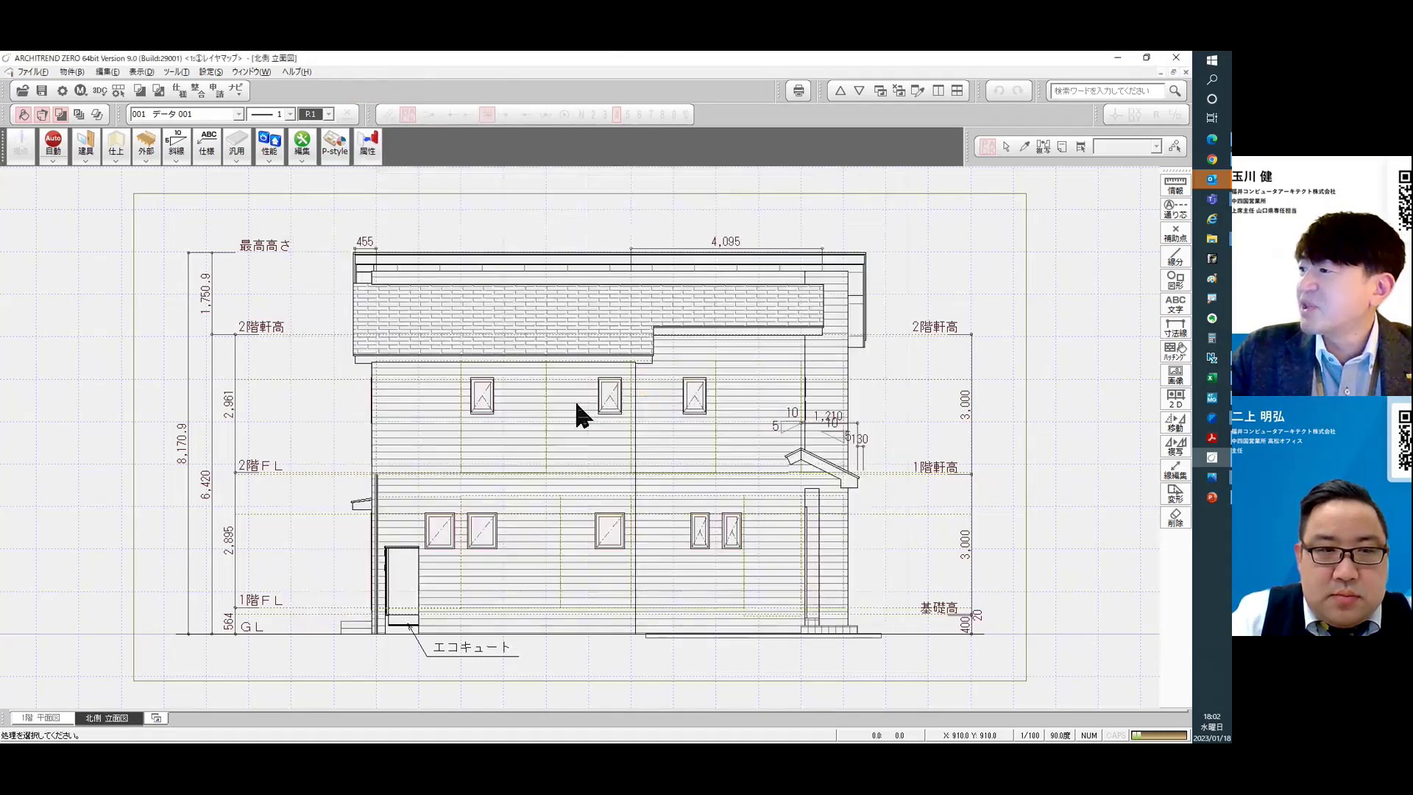
double_click(493, 329)
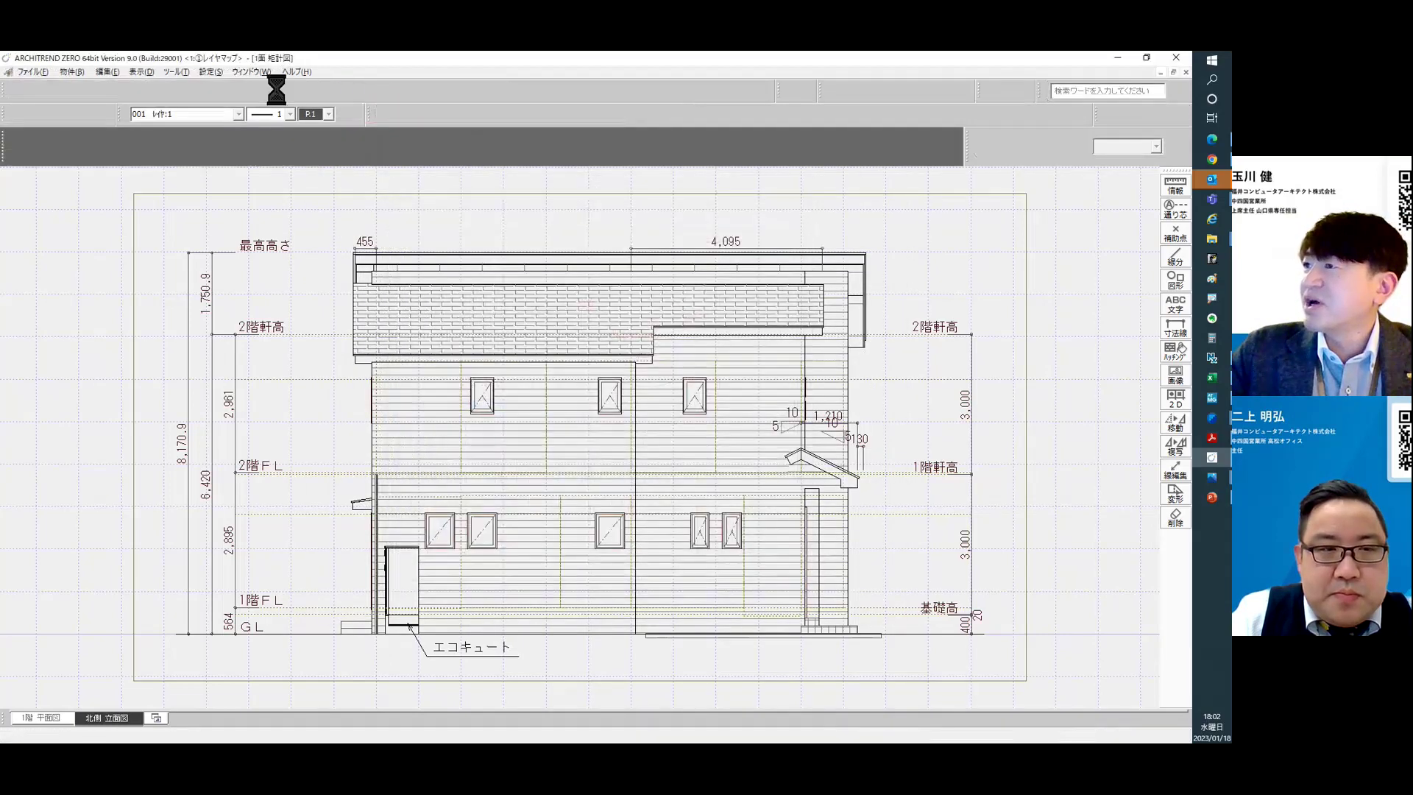
Open the detailed section's dedicated レイヤ settings and look through its foundation, timber, roof and hardware layers.
click(207, 72)
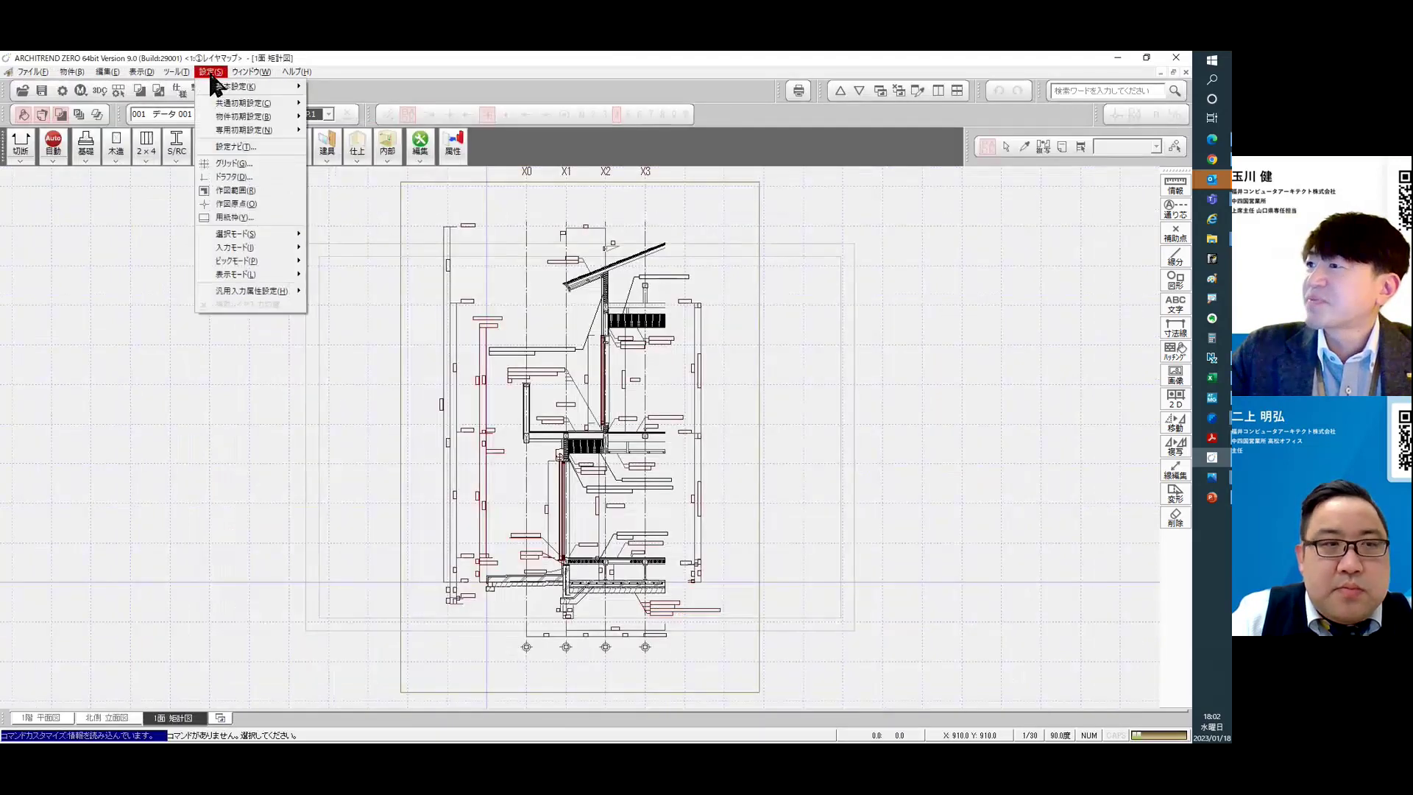
mouse_move(236, 131)
click(359, 132)
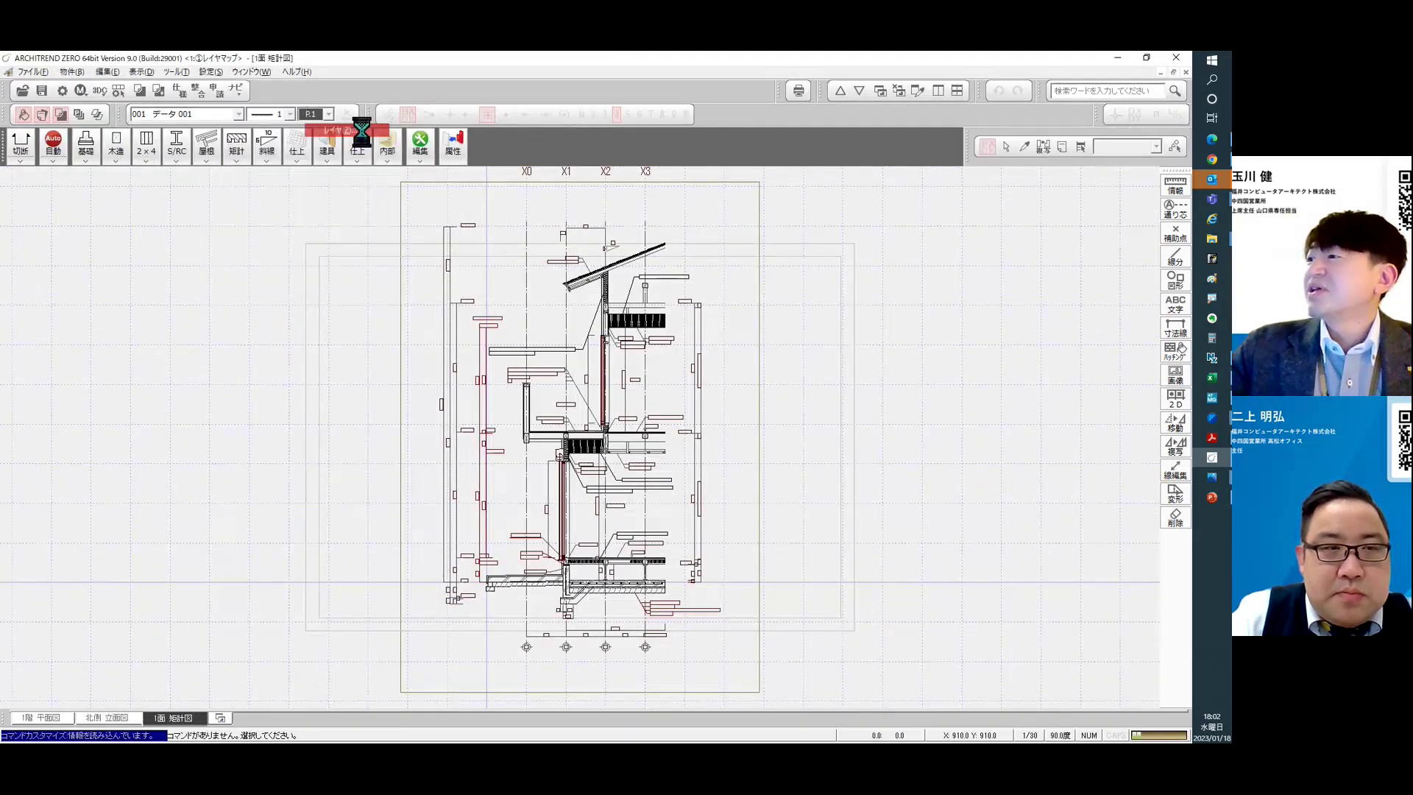
scroll(590, 426, down, 3)
scroll(589, 438, down, 19)
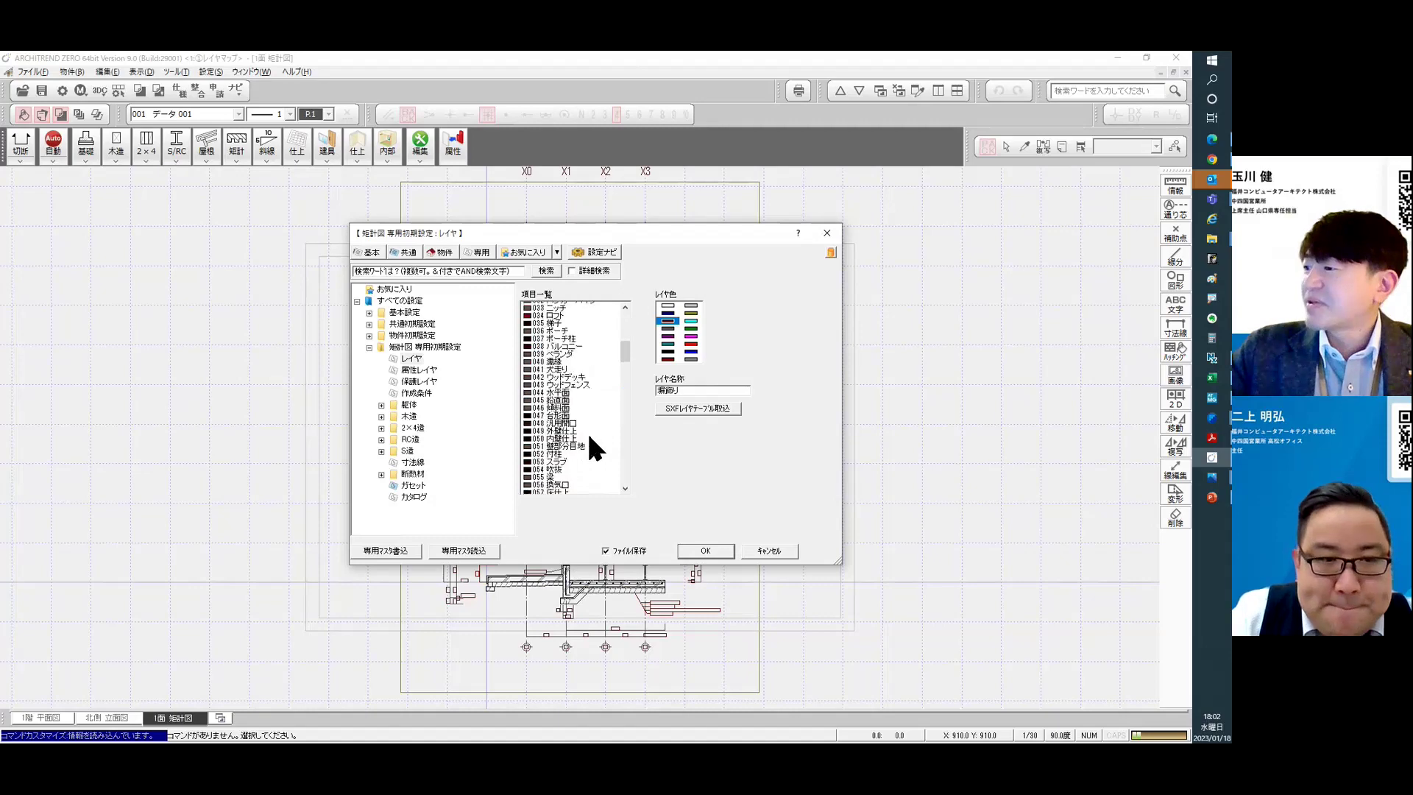
scroll(593, 449, down, 4)
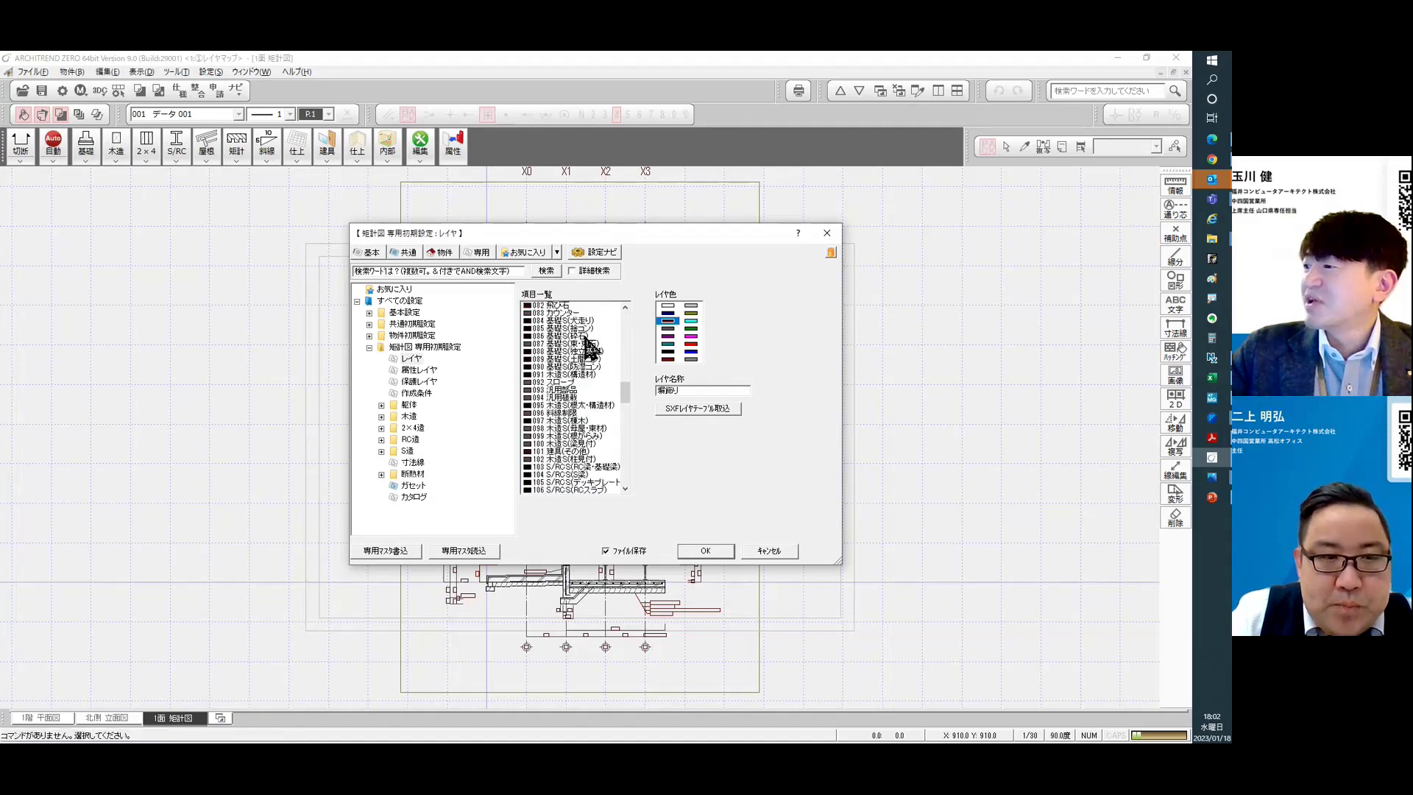
scroll(589, 460, down, 9)
scroll(593, 485, down, 2)
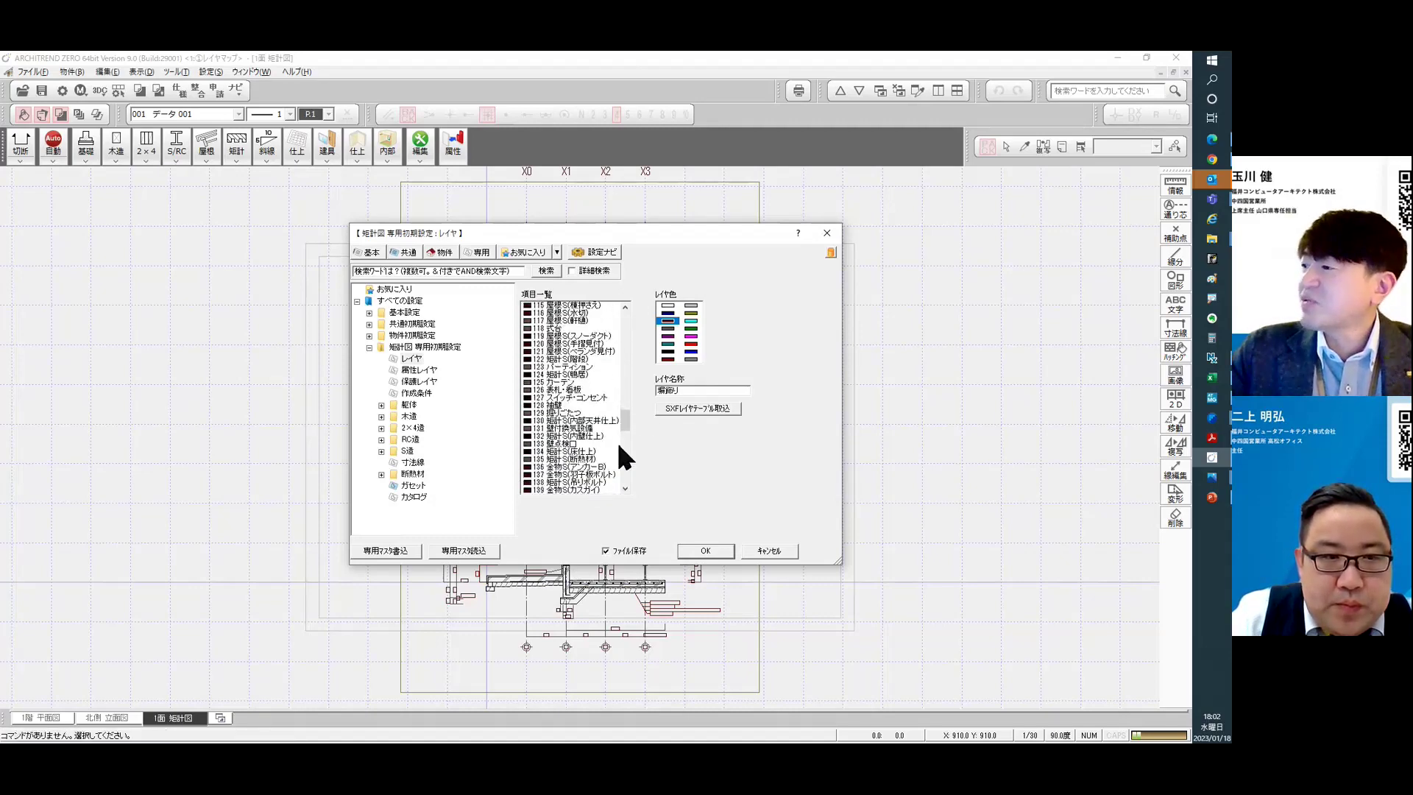
Check the last layers in the detailed section's list, including ドライエリア, and leave the settings without saving.
drag(626, 423, 638, 487)
click(583, 388)
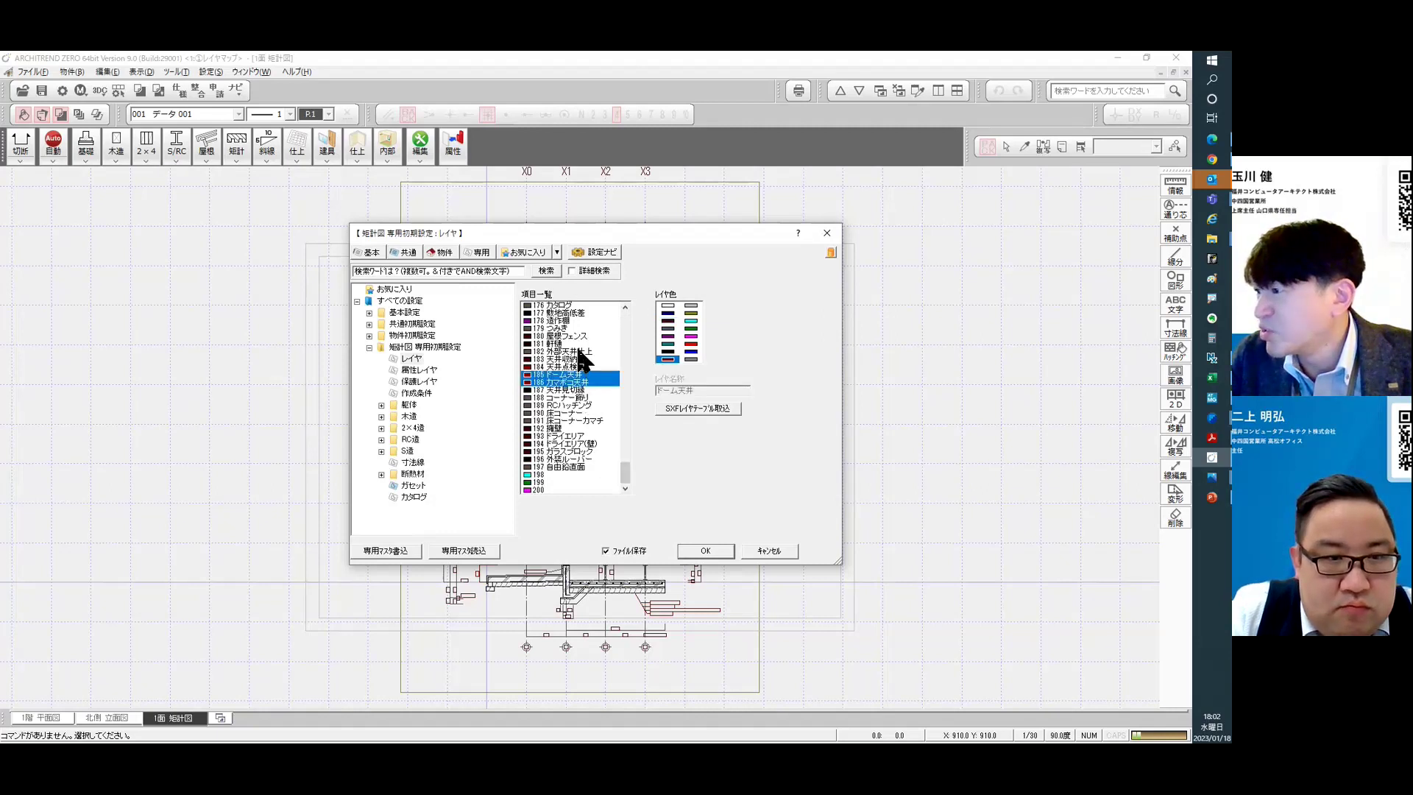
click(571, 413)
click(578, 436)
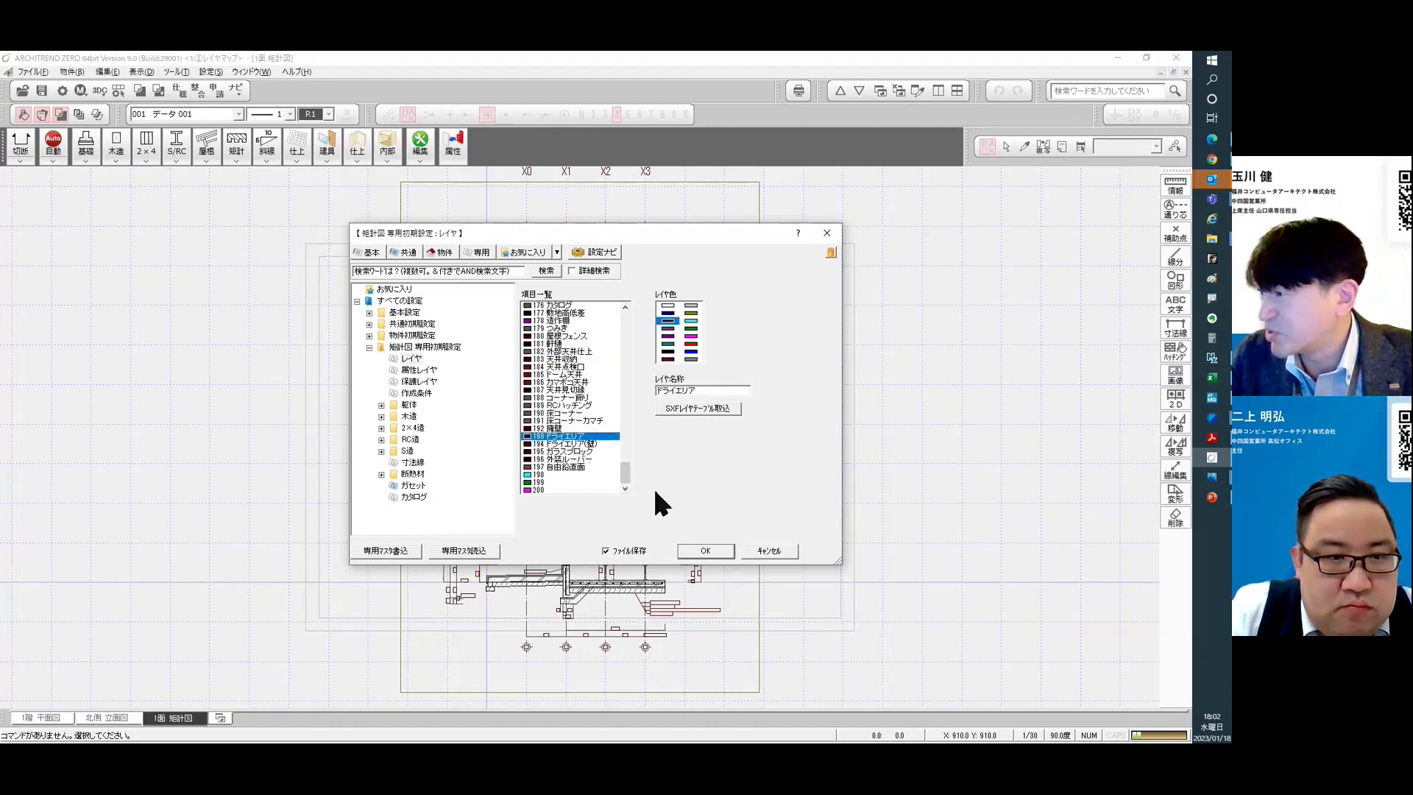
click(769, 552)
Return to the 1階 平面図 drawing and enlarge the view of the house plan.
click(40, 720)
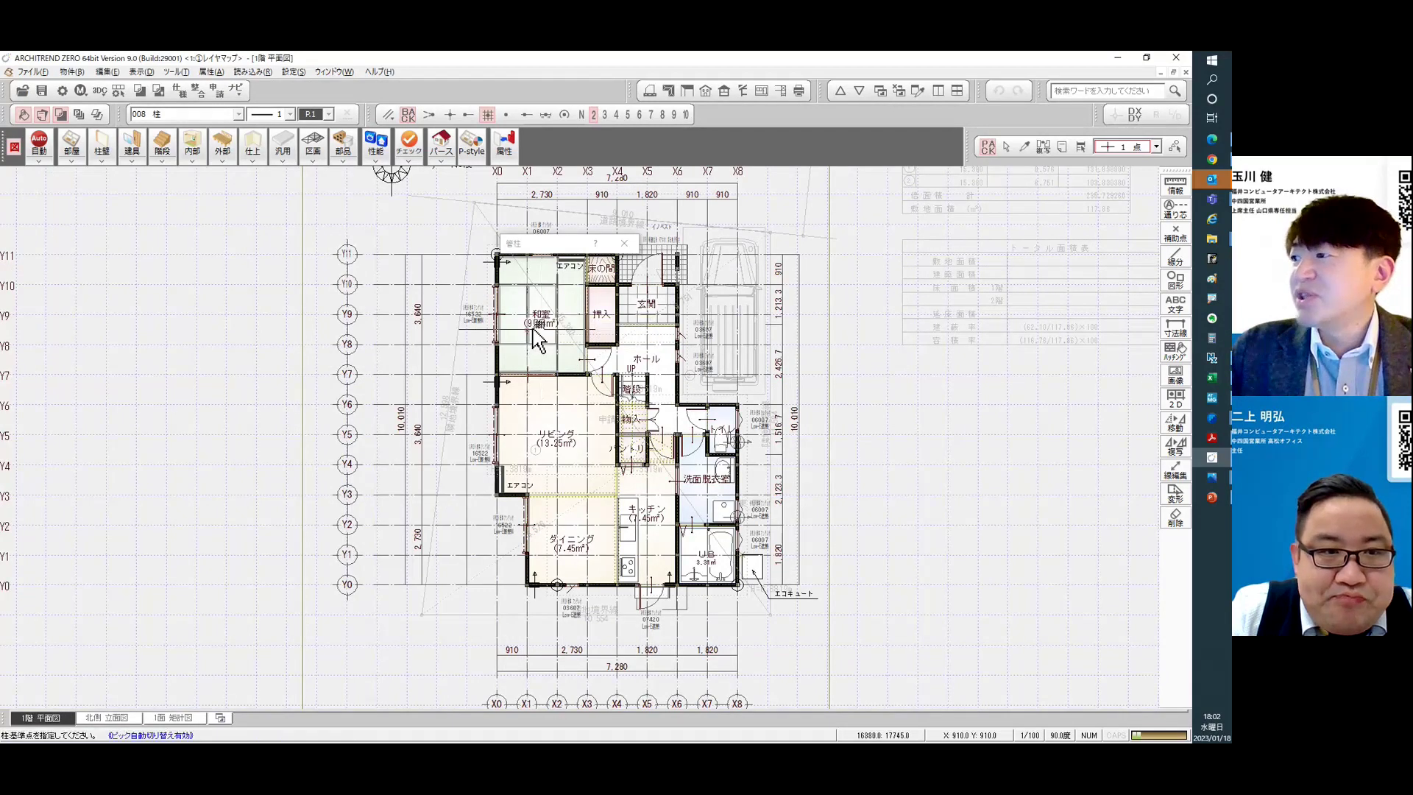
scroll(471, 390, down, 2)
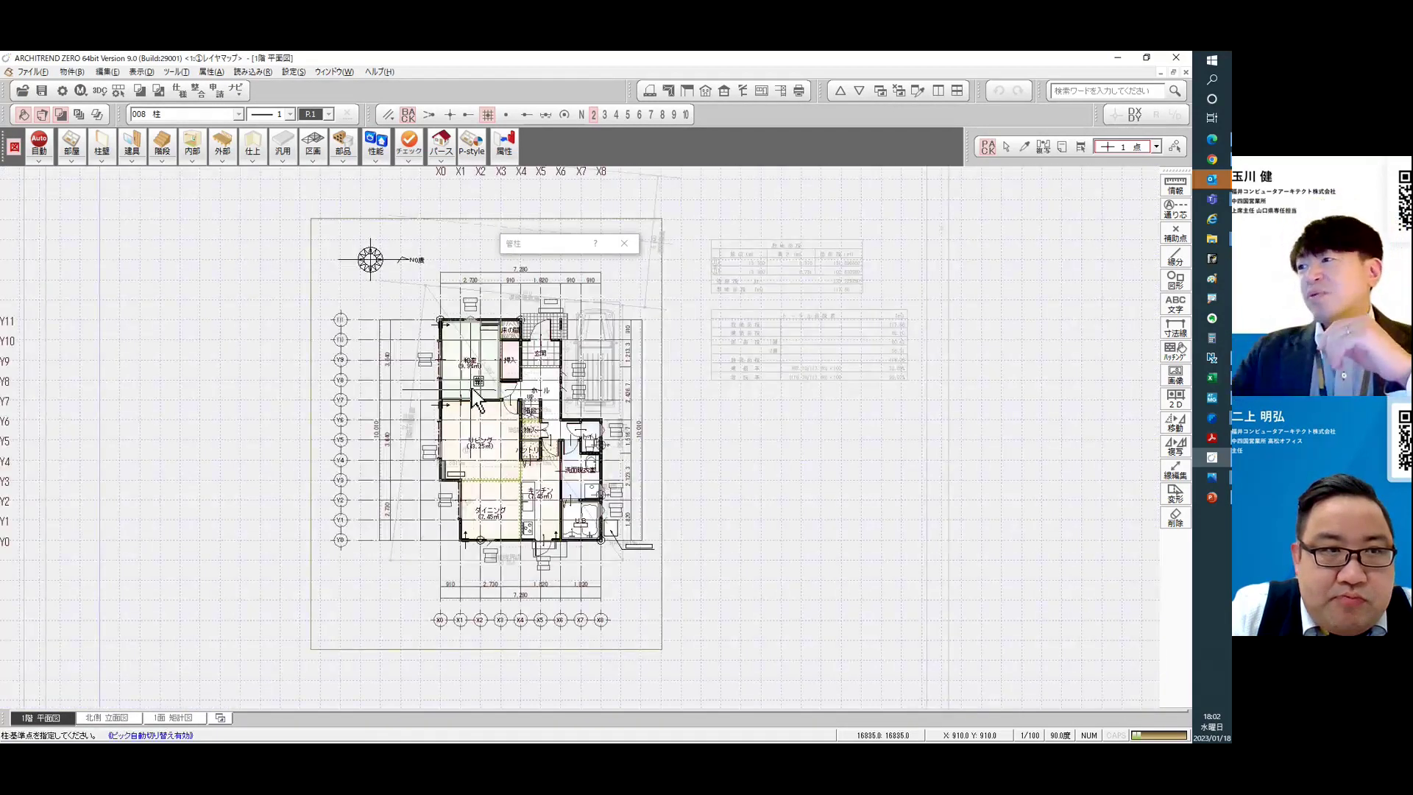
right_drag(380, 300, 656, 530)
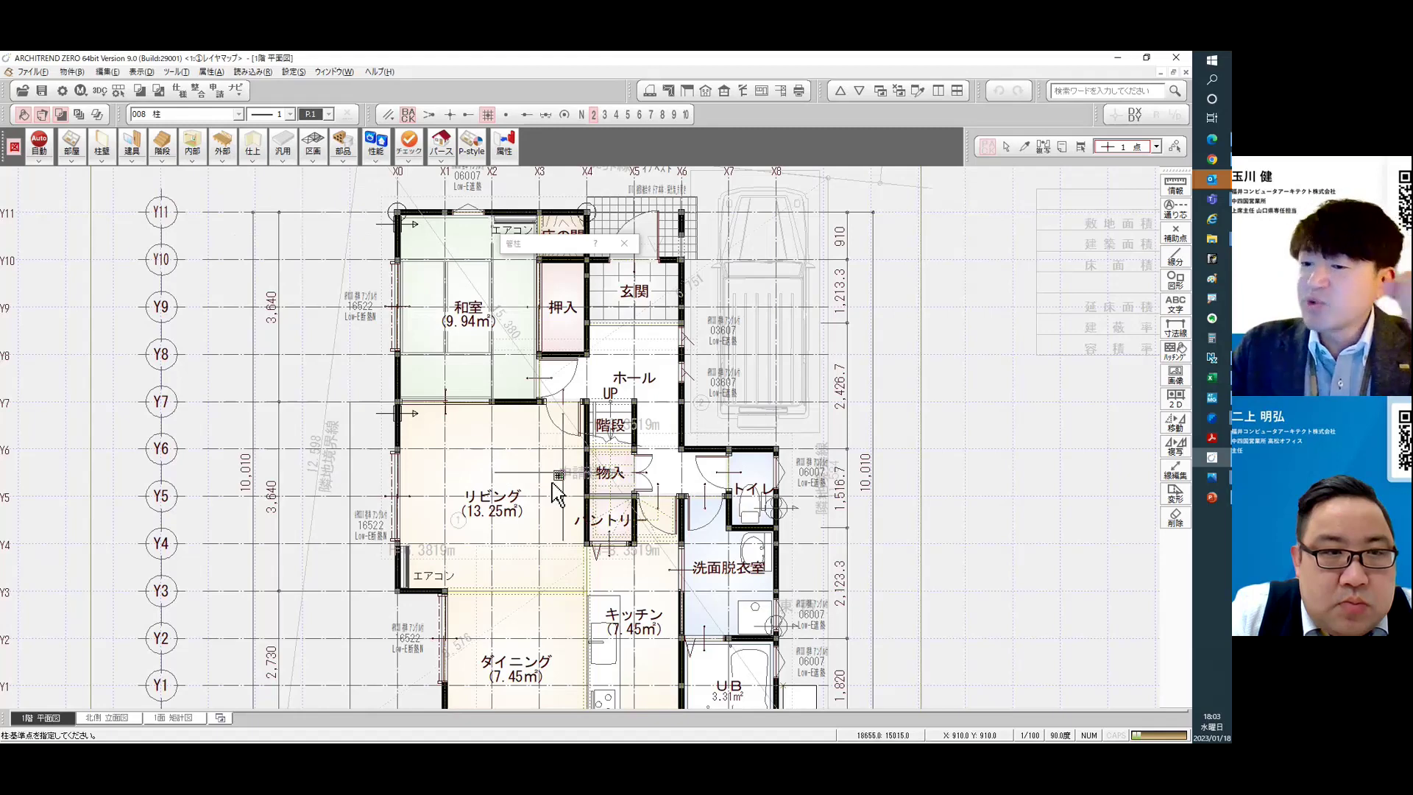
Try selecting the column at grid X0–Y7 to check which overlapping elements are offered, column and wall, and clear the selection.
scroll(371, 394, up, 5)
right_click(527, 464)
click(608, 407)
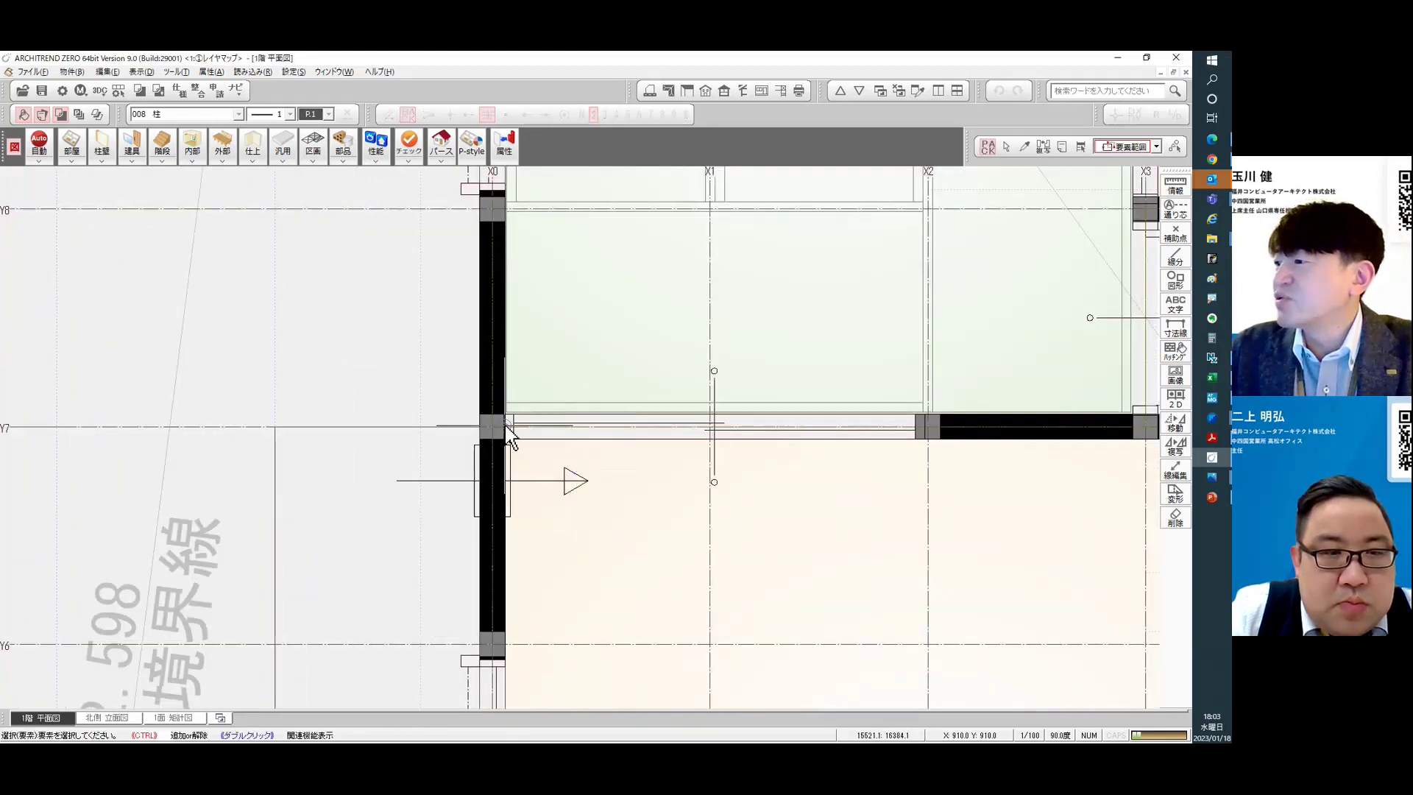
click(478, 427)
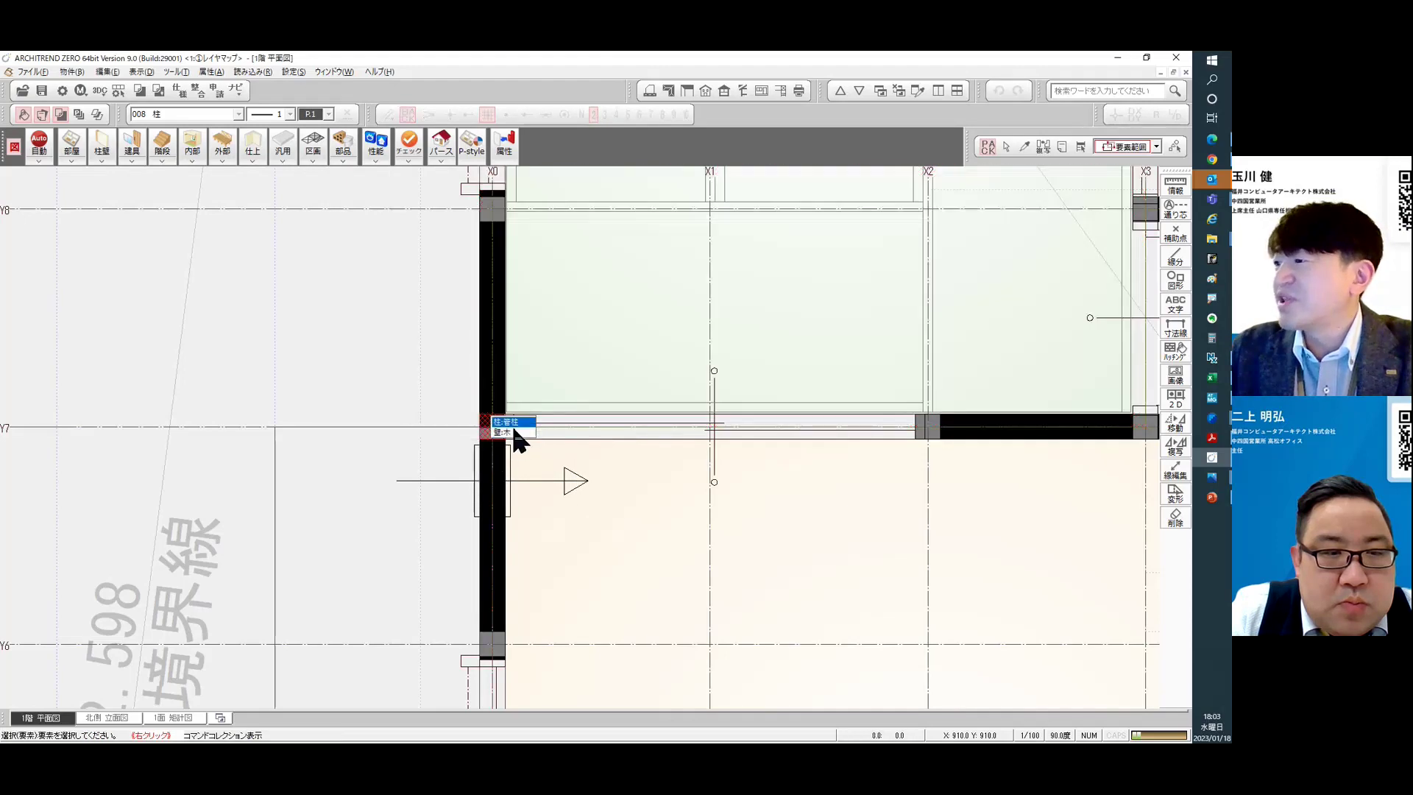
click(562, 476)
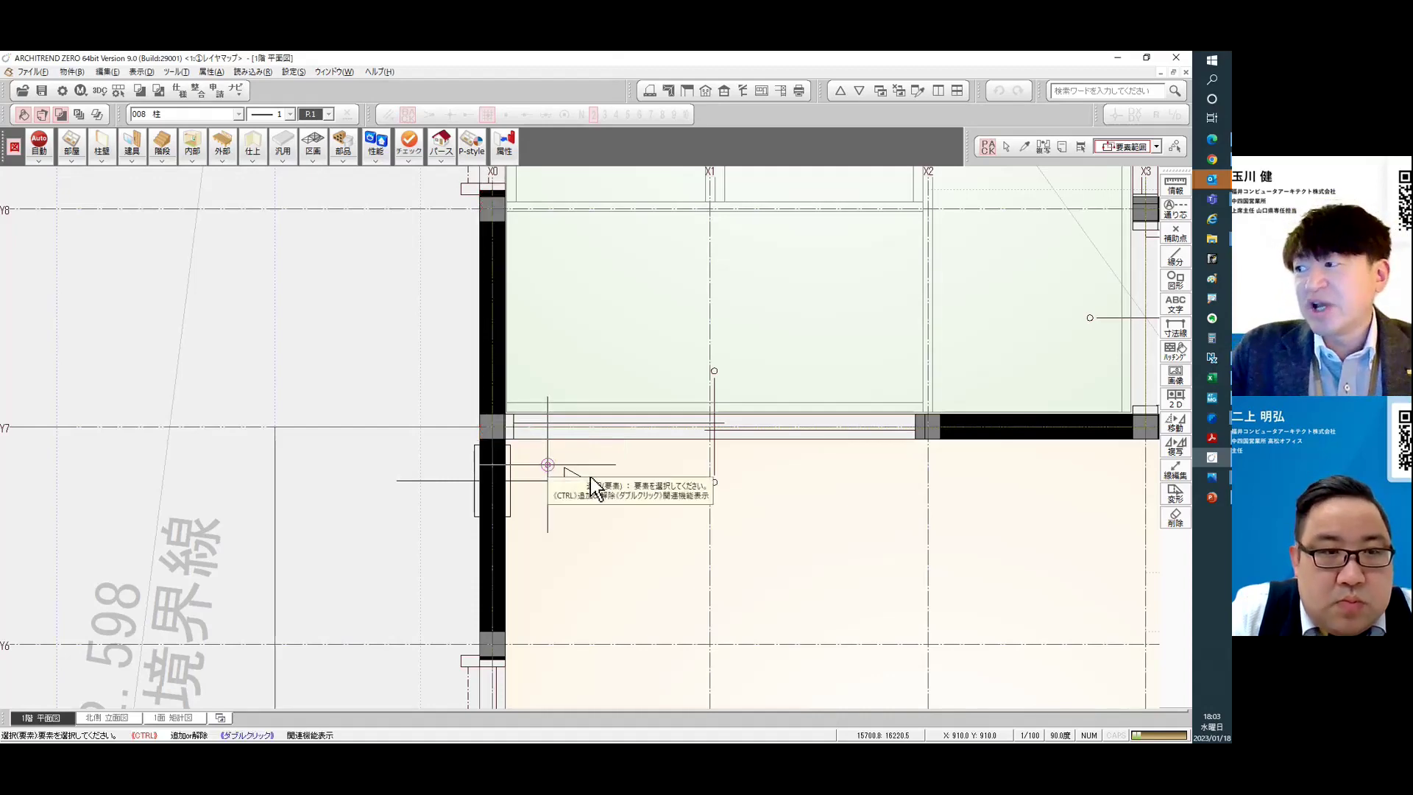
scroll(568, 478, down, 3)
scroll(400, 464, down, 5)
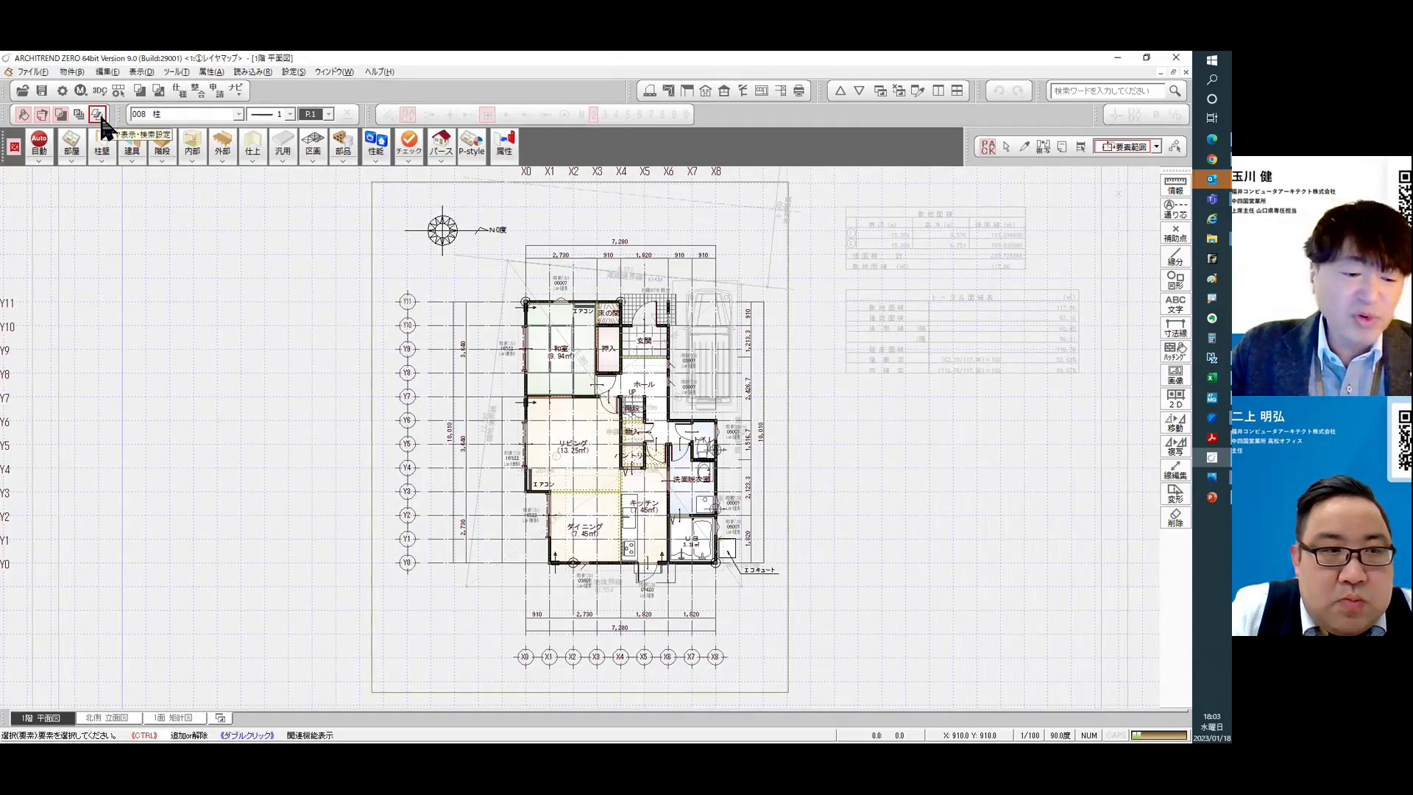
Turn off search for all layers in the floor plan's レイヤ表示・検索設定 and apply it without saving the display settings.
mouse_move(207, 200)
mouse_down()
mouse_move(159, 196)
mouse_move(174, 163)
mouse_move(230, 144)
mouse_move(259, 177)
mouse_move(204, 212)
mouse_up()
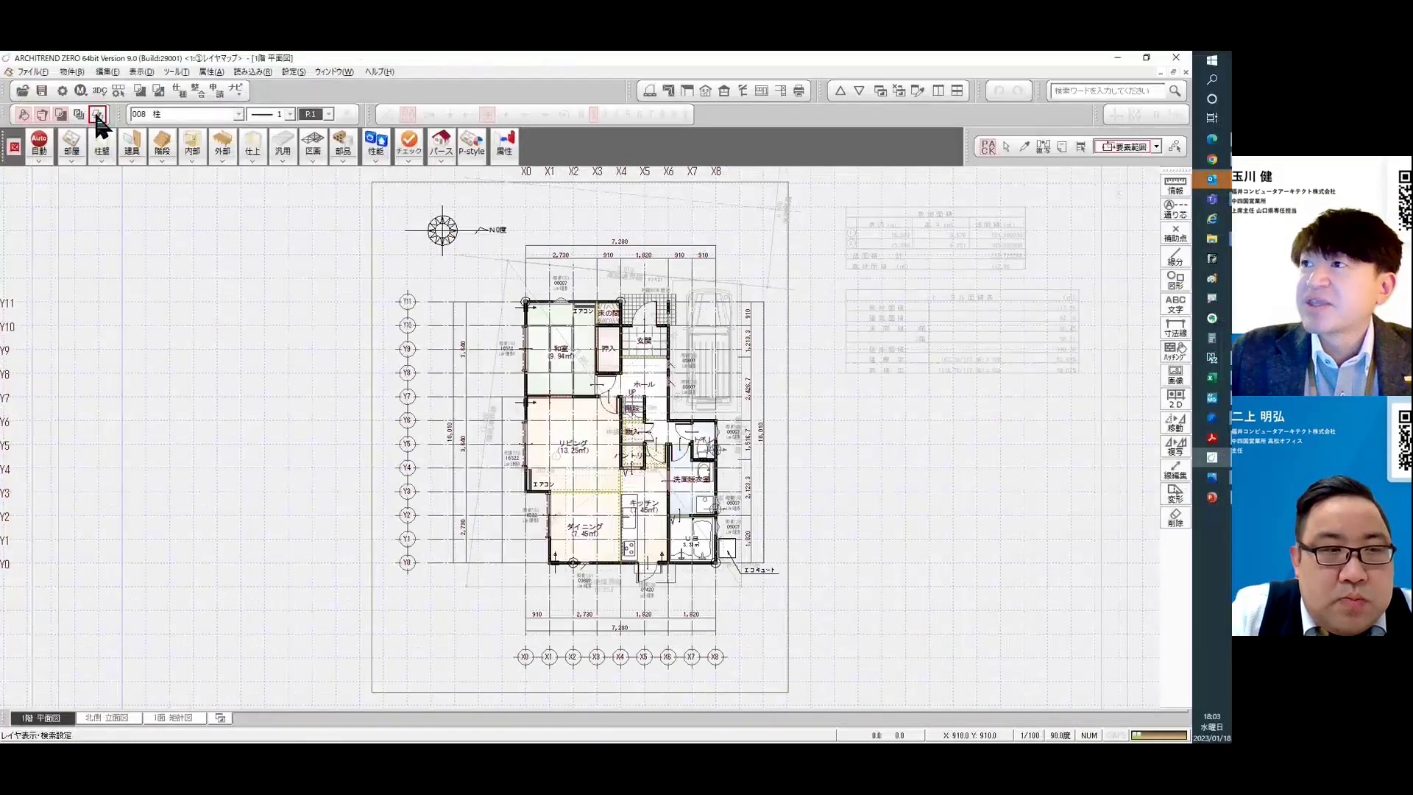
click(193, 177)
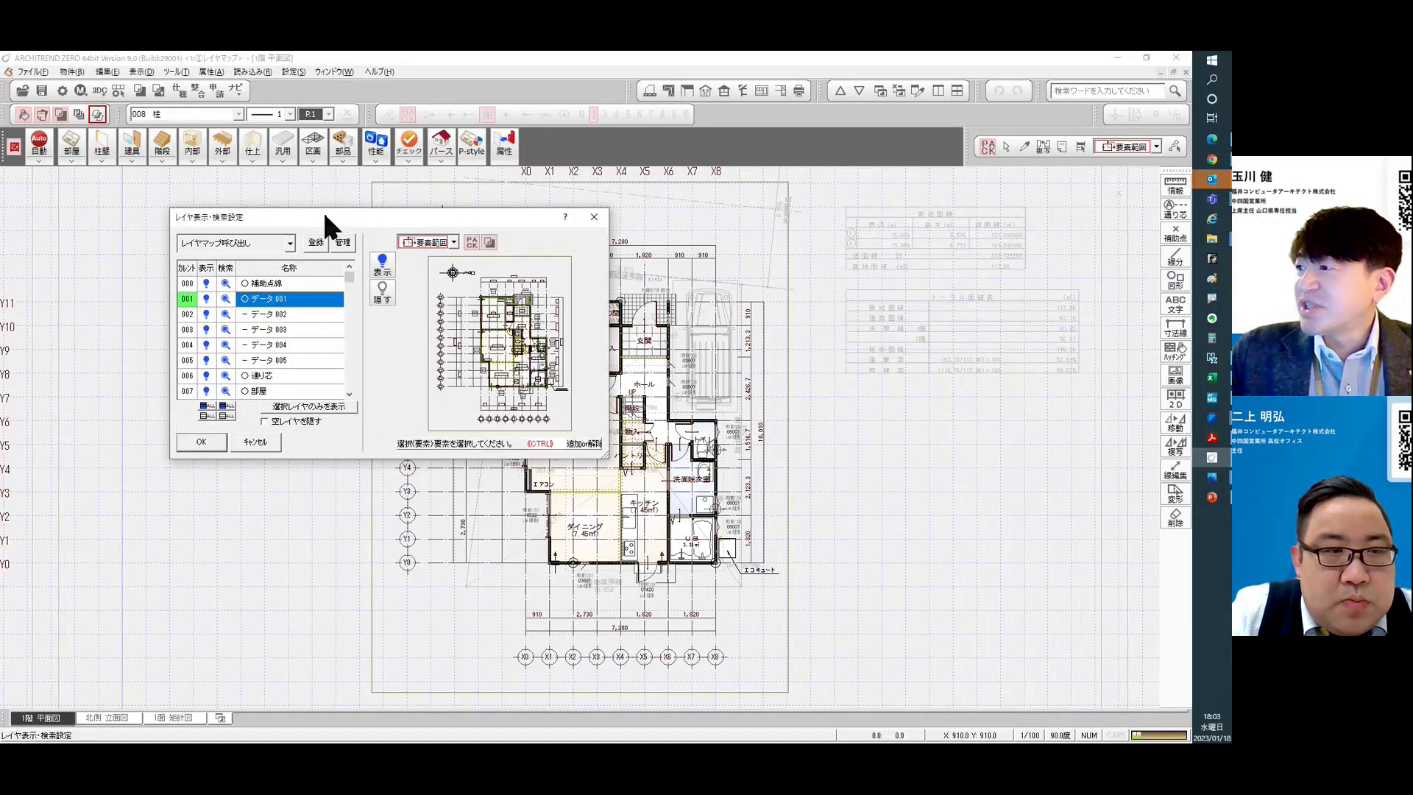
drag(323, 215, 375, 186)
mouse_move(399, 240)
mouse_down()
mouse_move(396, 355)
mouse_move(398, 227)
mouse_up()
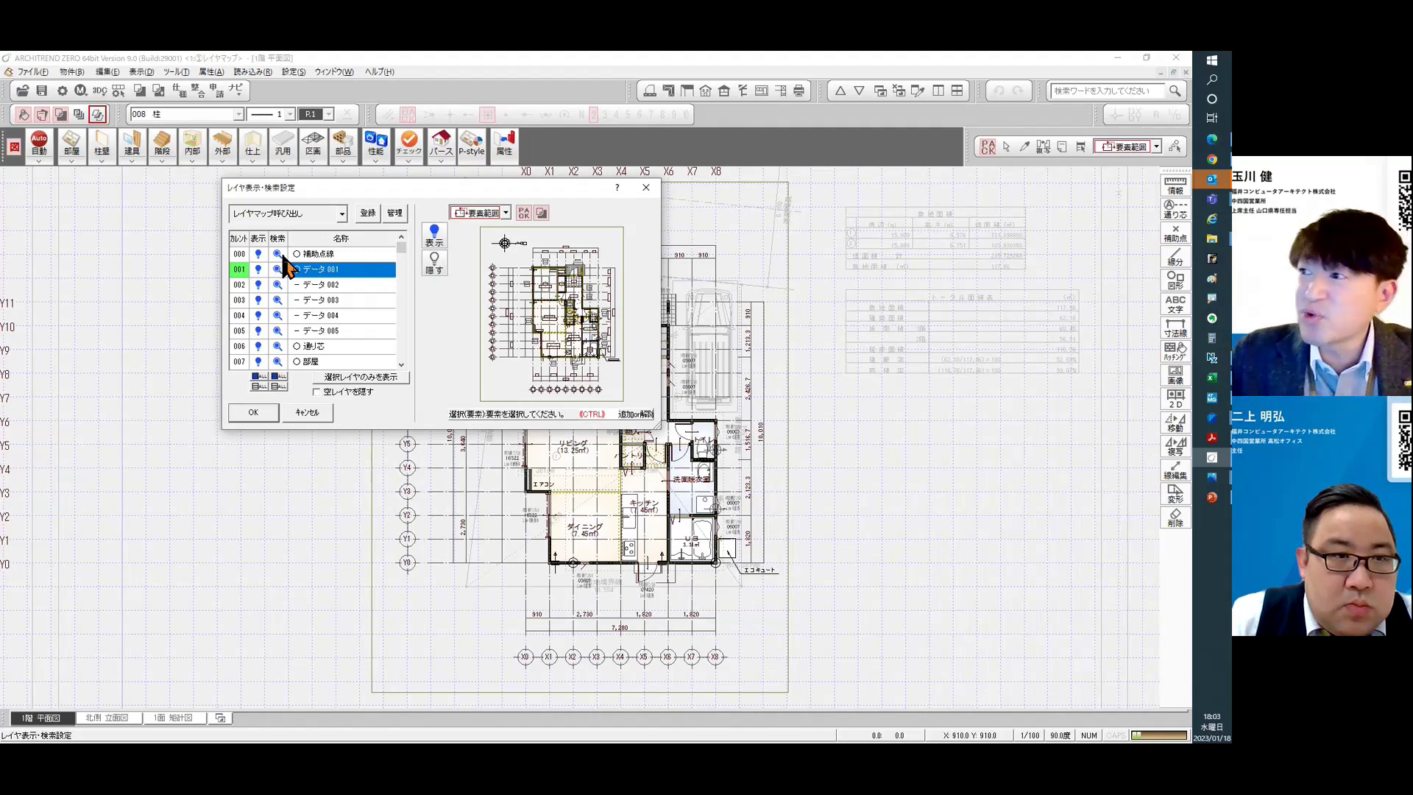
click(277, 386)
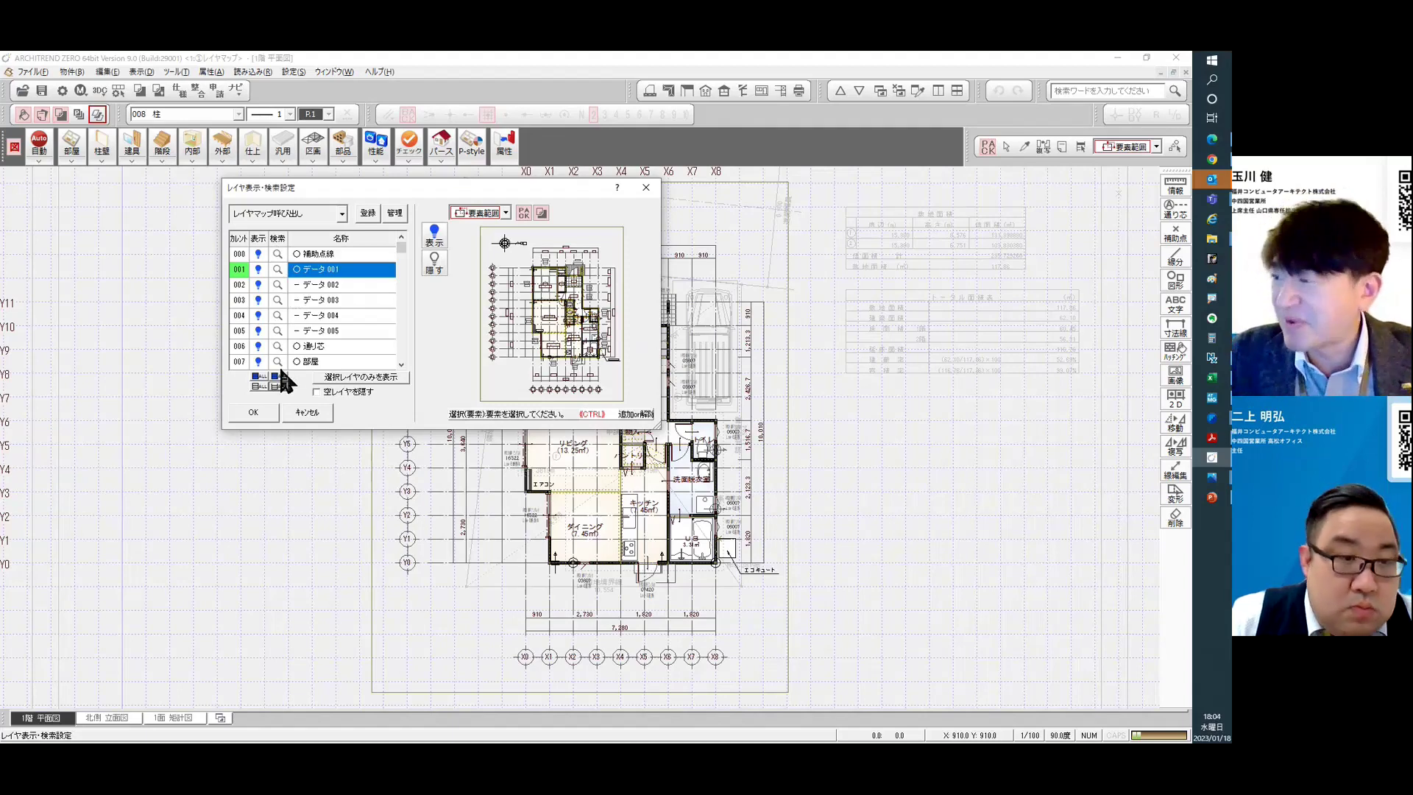
click(234, 410)
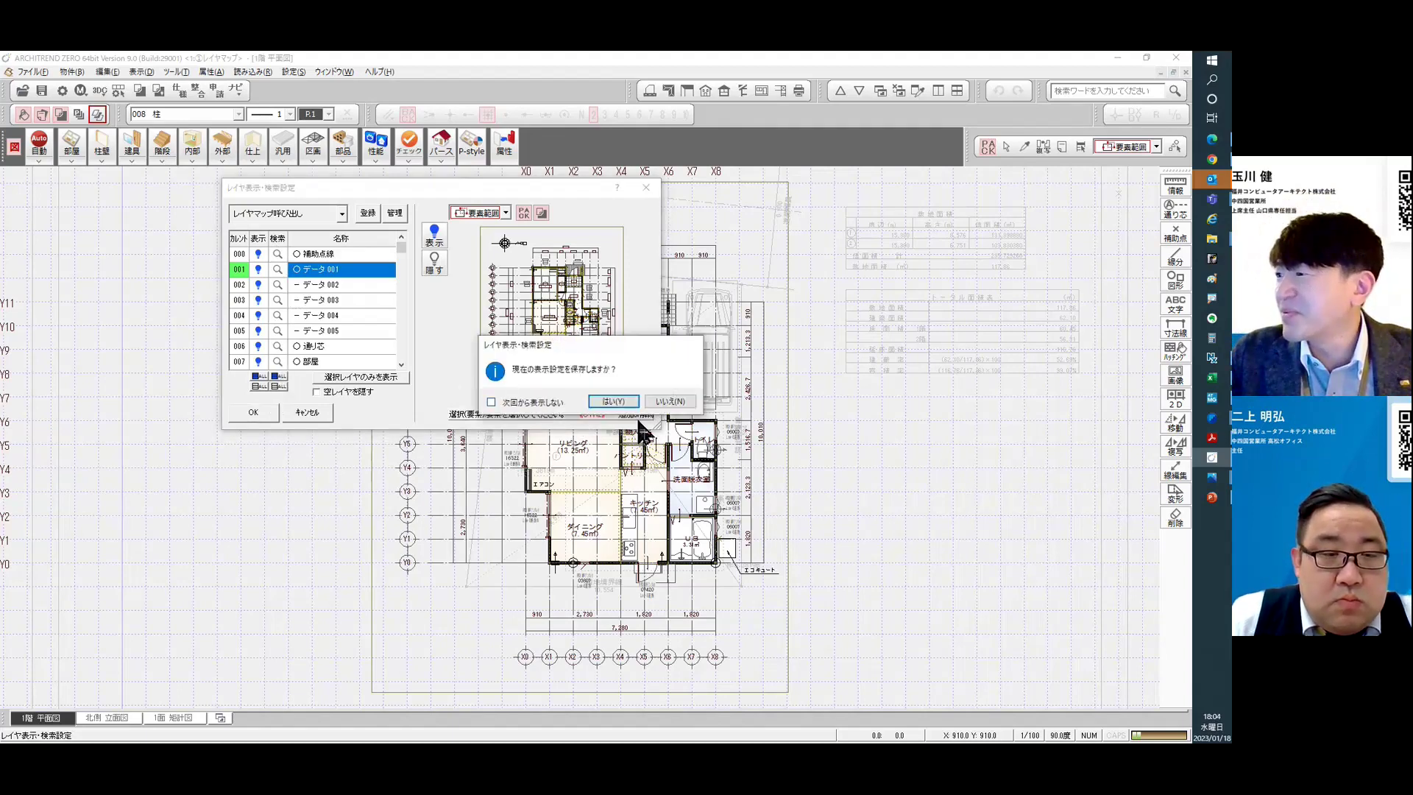
click(670, 402)
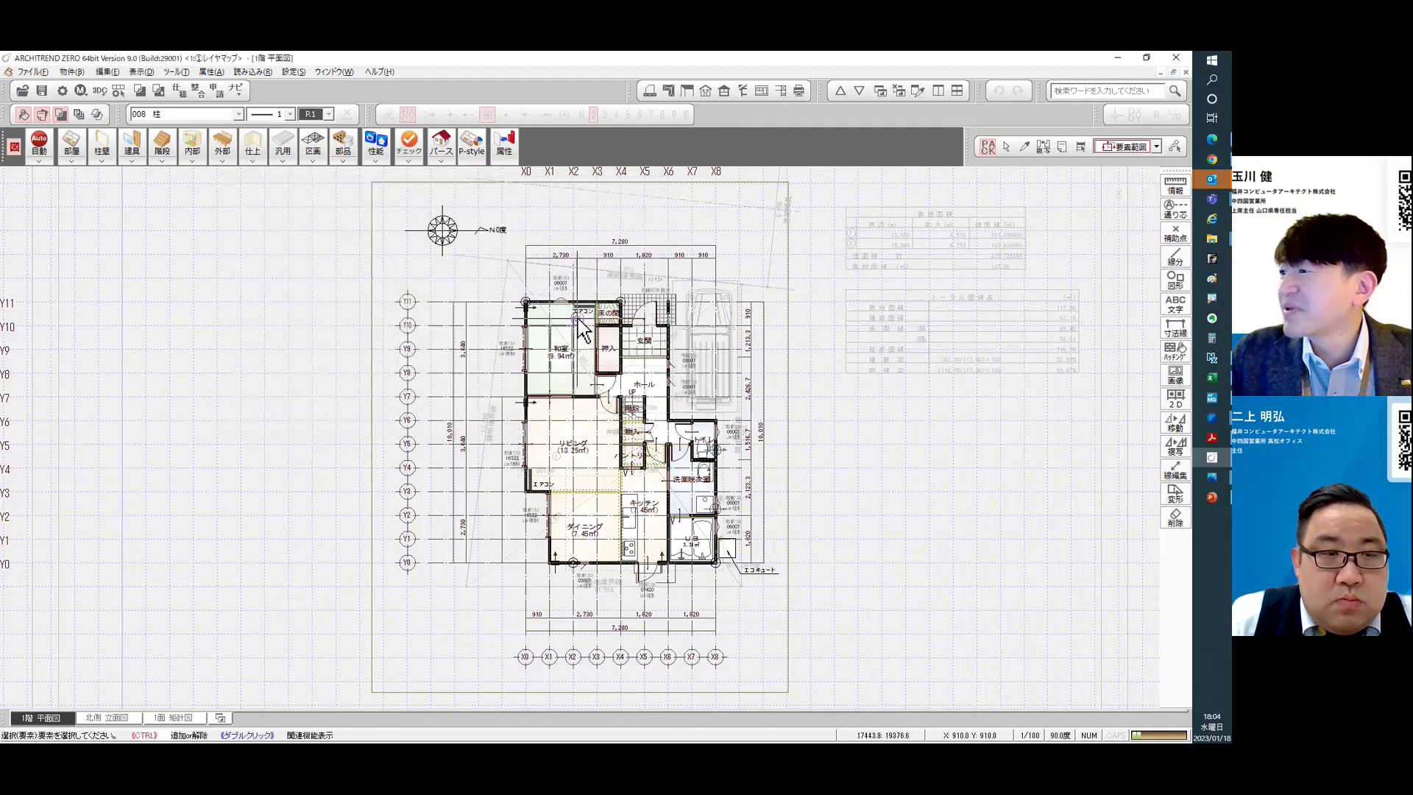
Test whether elements in the plan can be selected around the 和室, 玄関 and ホール while layer search is off.
click(449, 299)
click(499, 351)
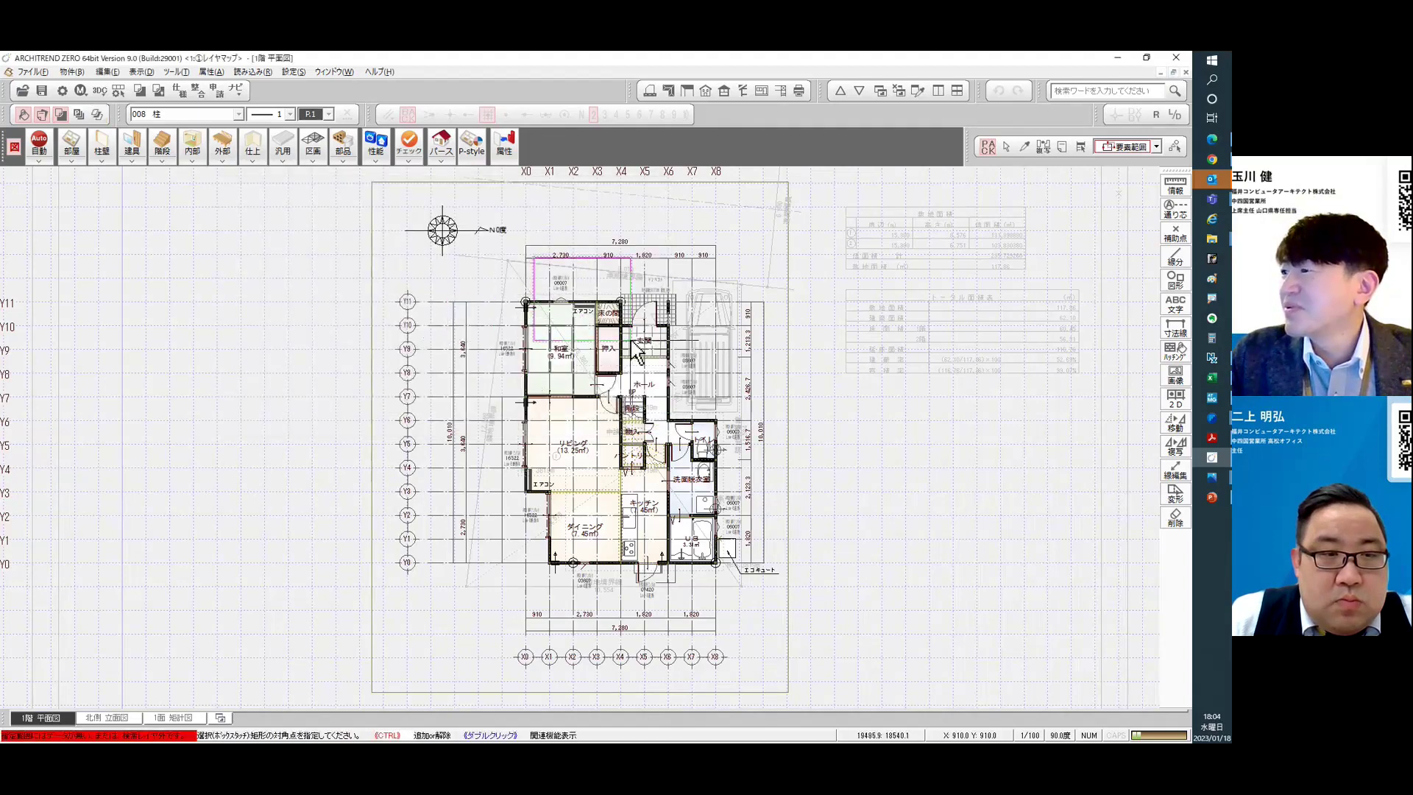
click(729, 302)
click(626, 401)
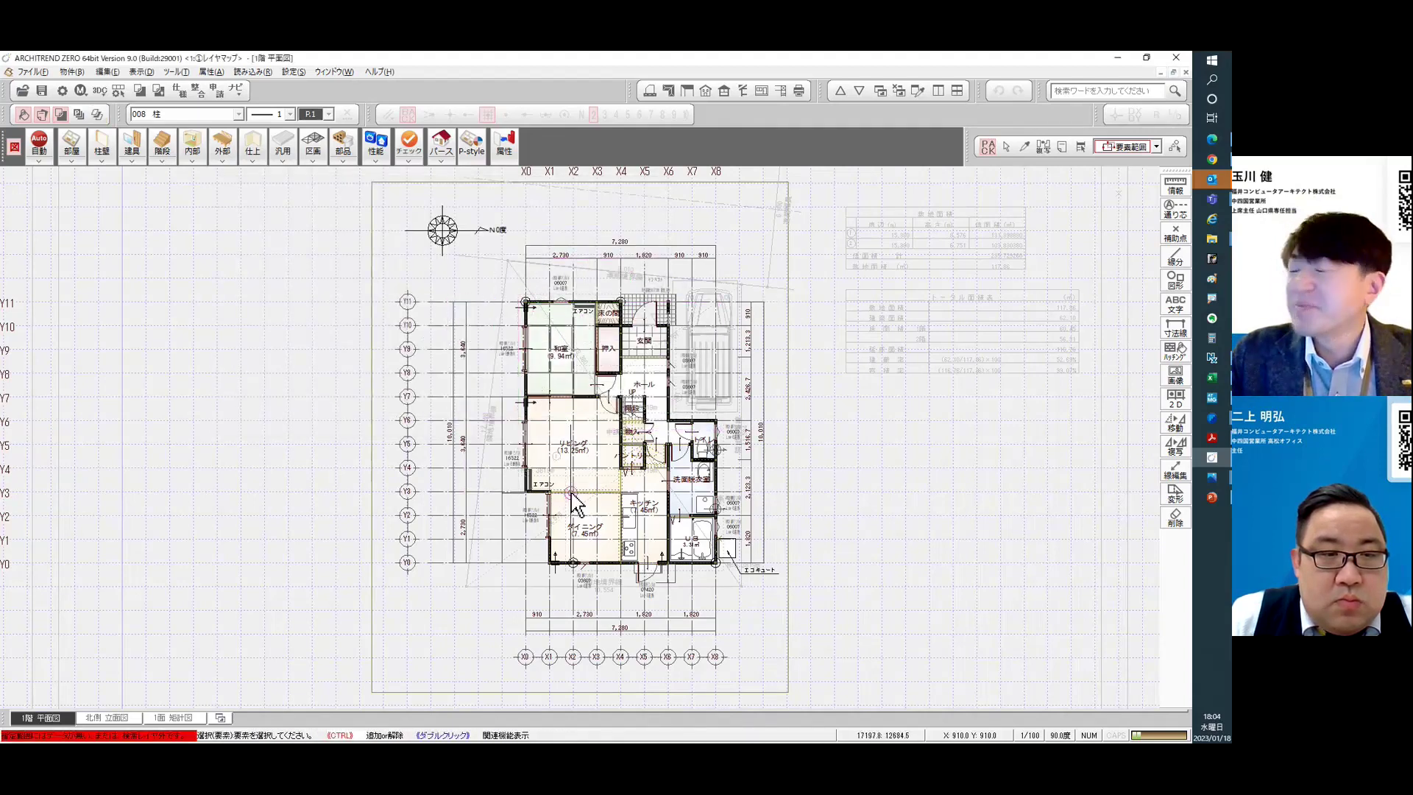
Reopen the layer display and search settings and turn off both display and search for all layers.
click(97, 114)
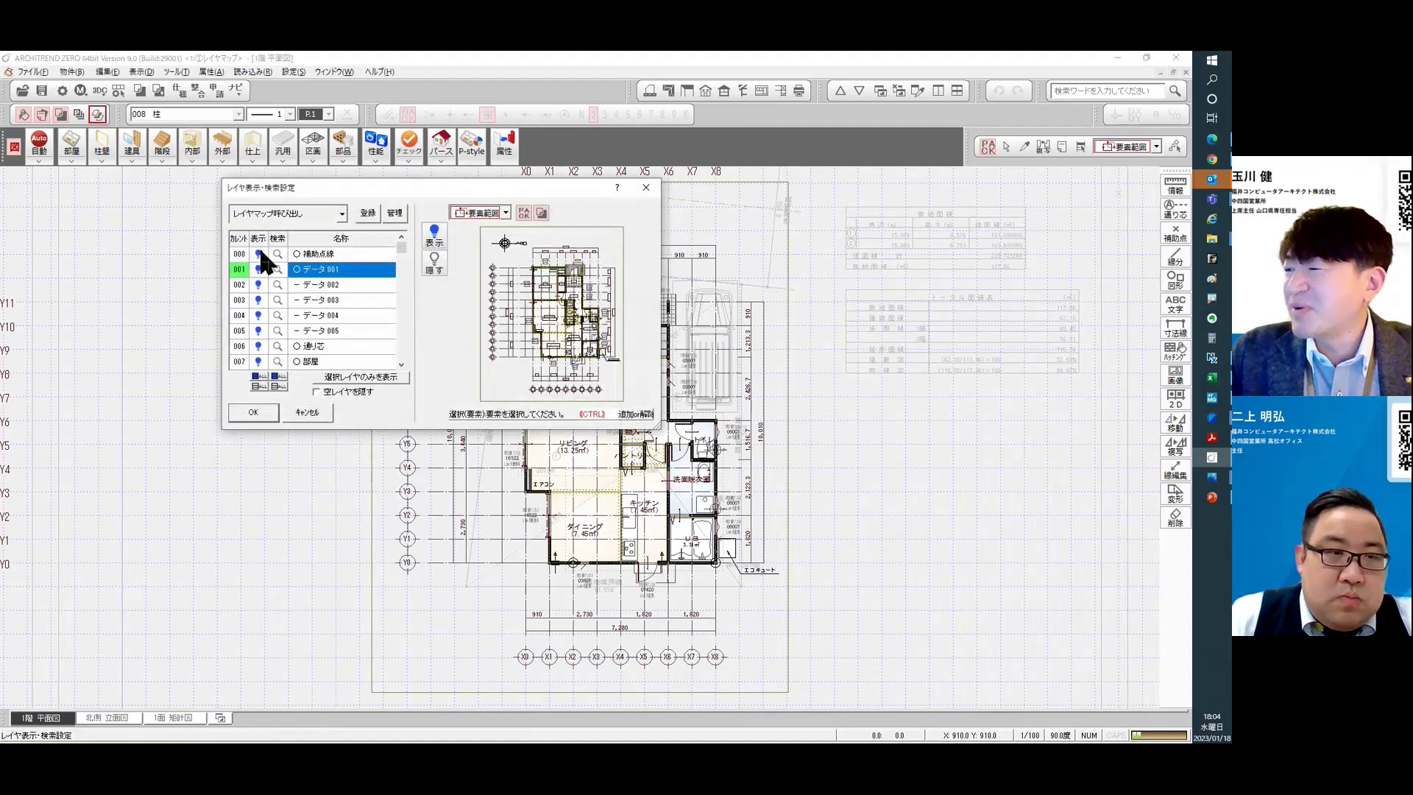
click(281, 374)
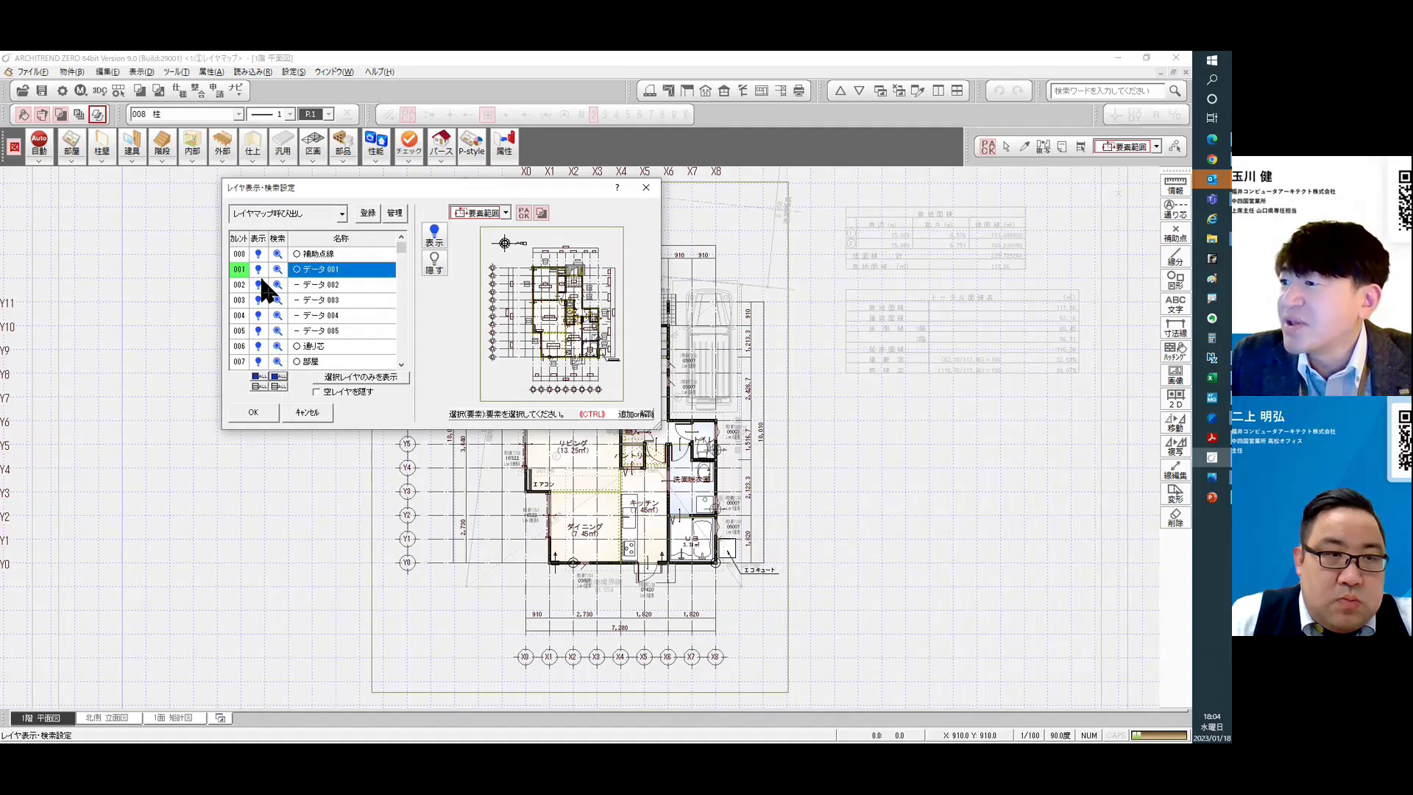
click(259, 386)
click(278, 386)
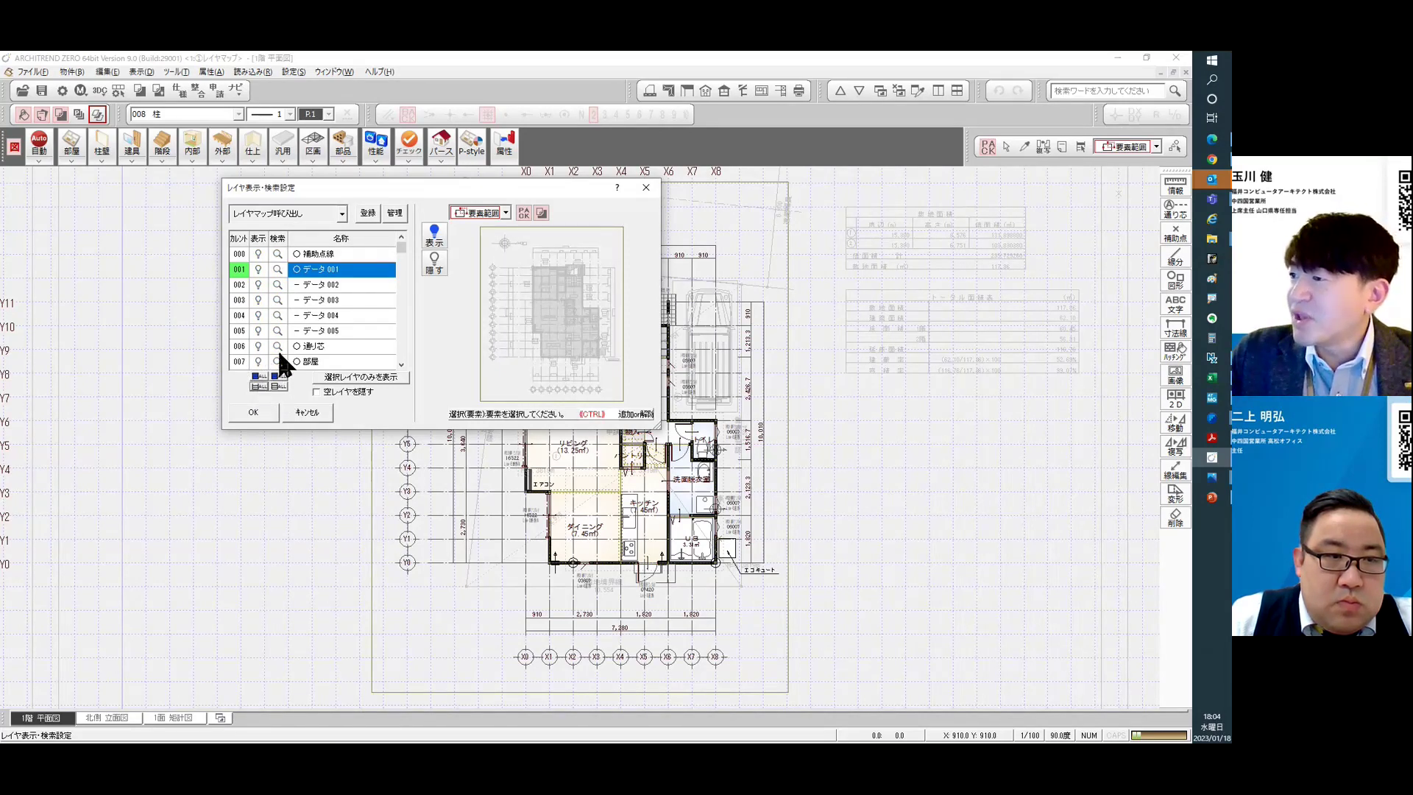
Turn on display for the 部屋 and 柱 layers and enable search only for 柱.
click(258, 362)
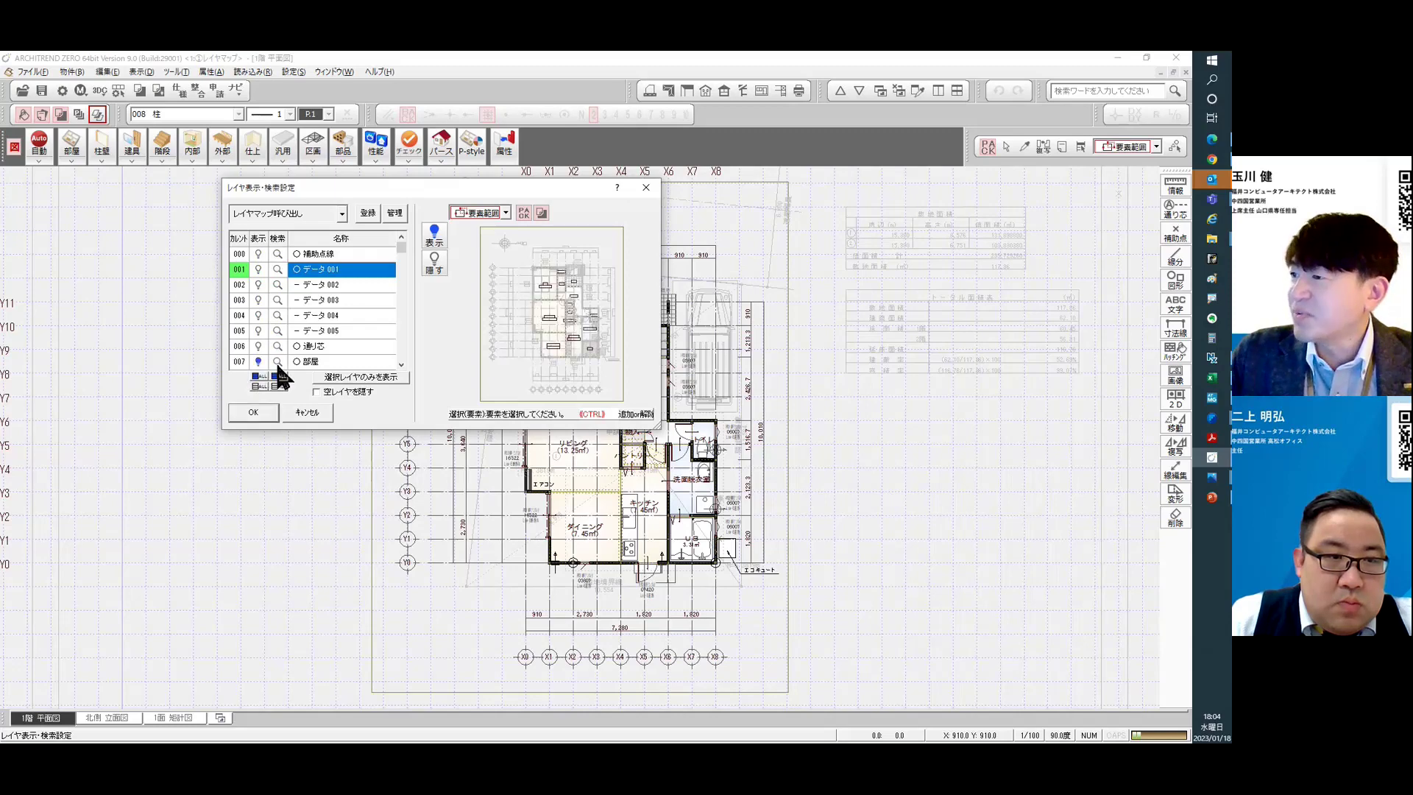
click(278, 361)
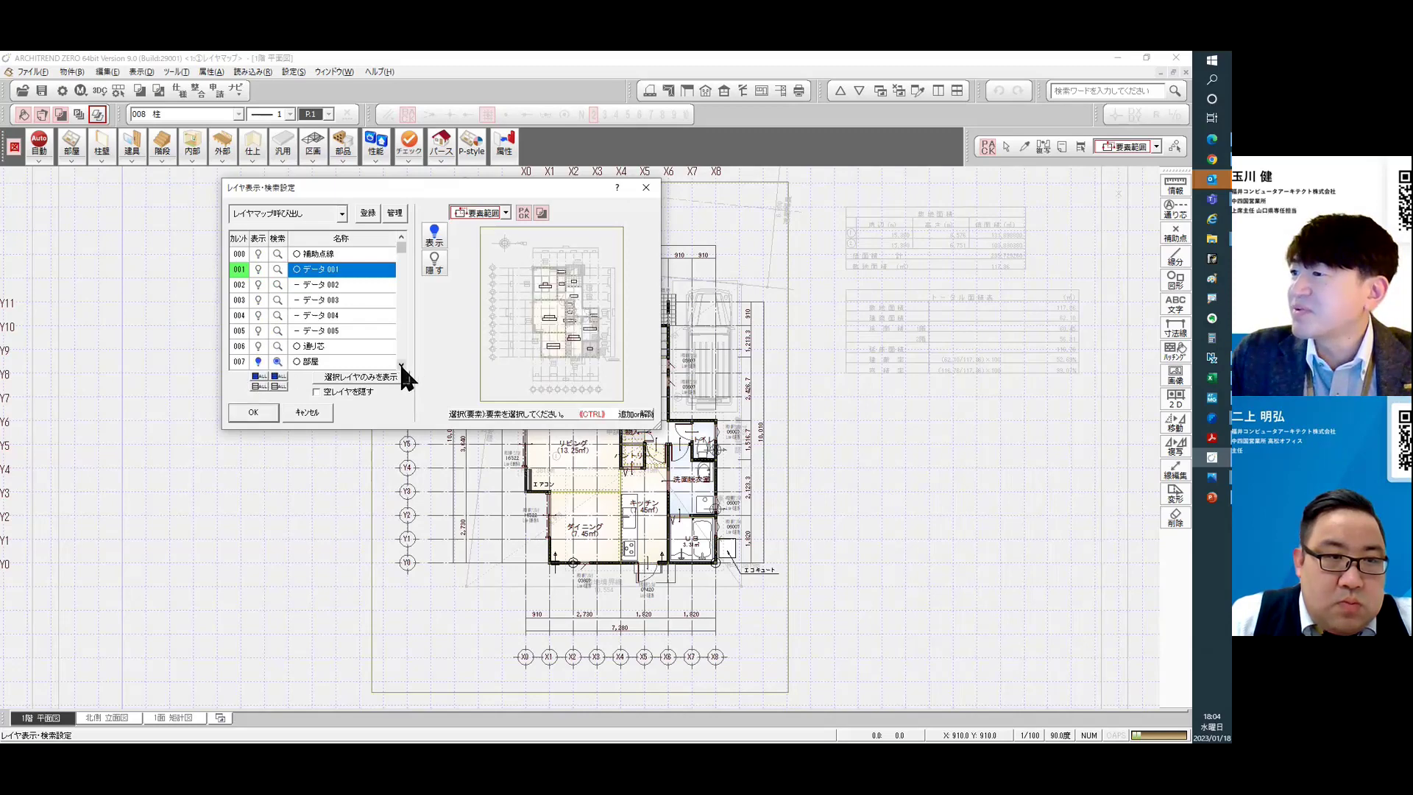
click(401, 363)
click(401, 363)
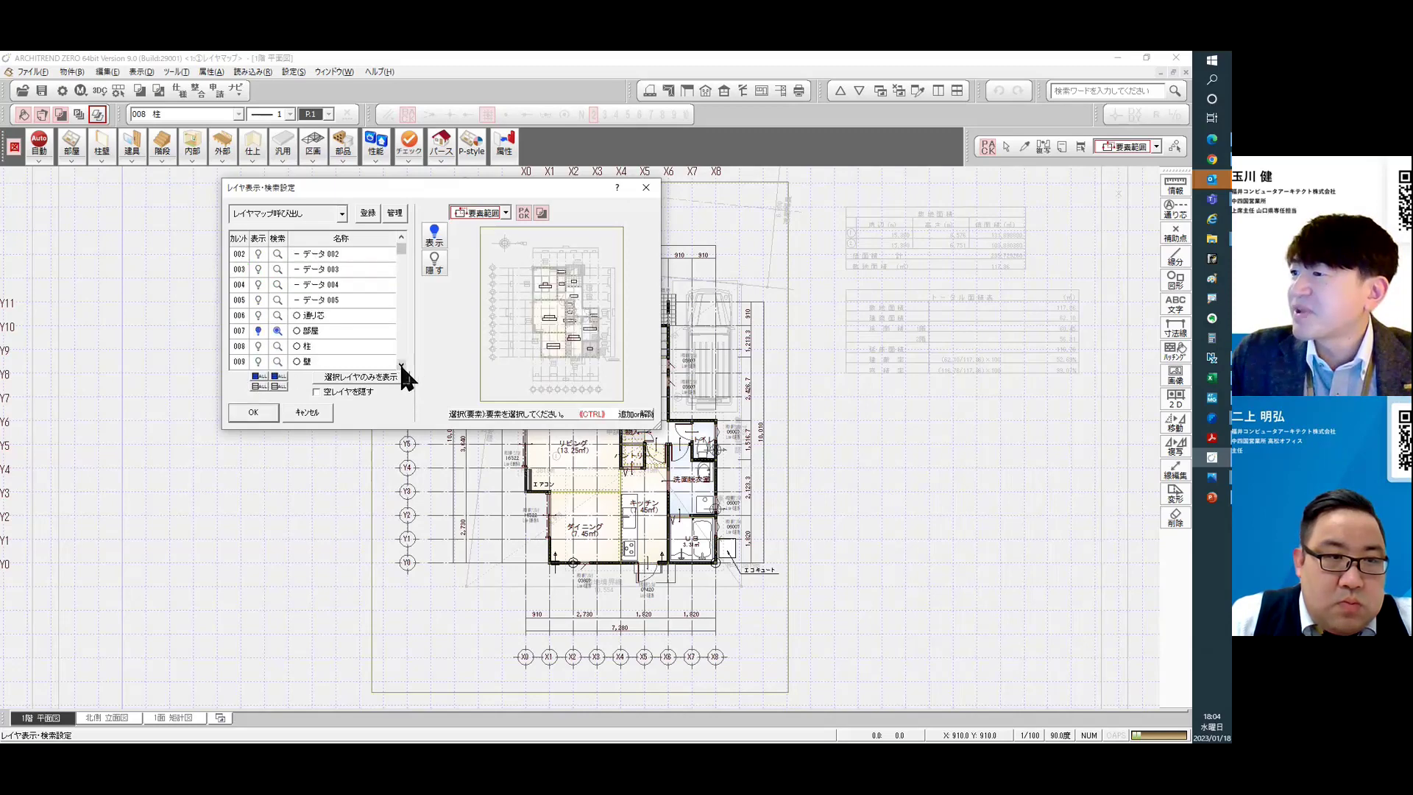
click(279, 332)
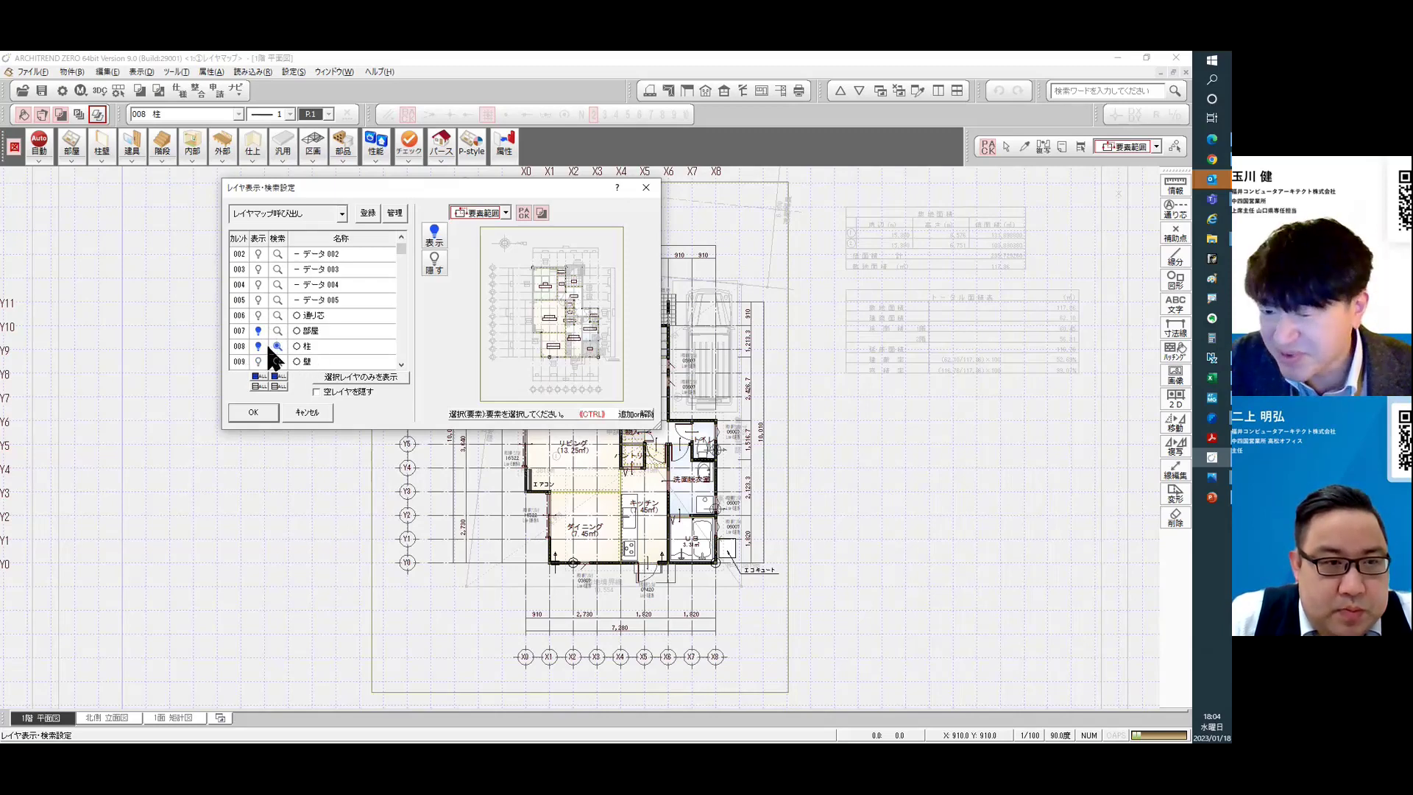
Apply the display settings and save them as a new layer map named 柱編集用.
click(266, 413)
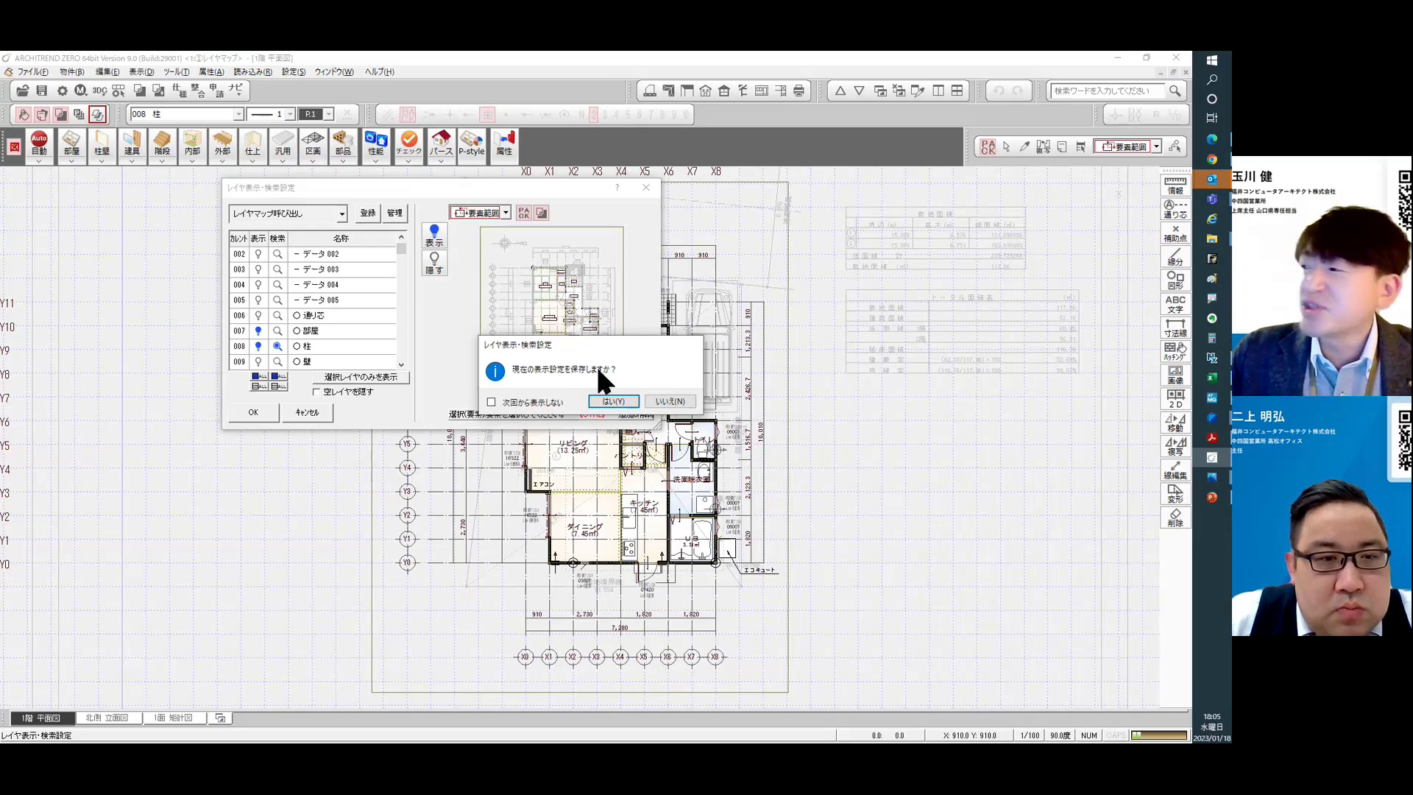
click(612, 400)
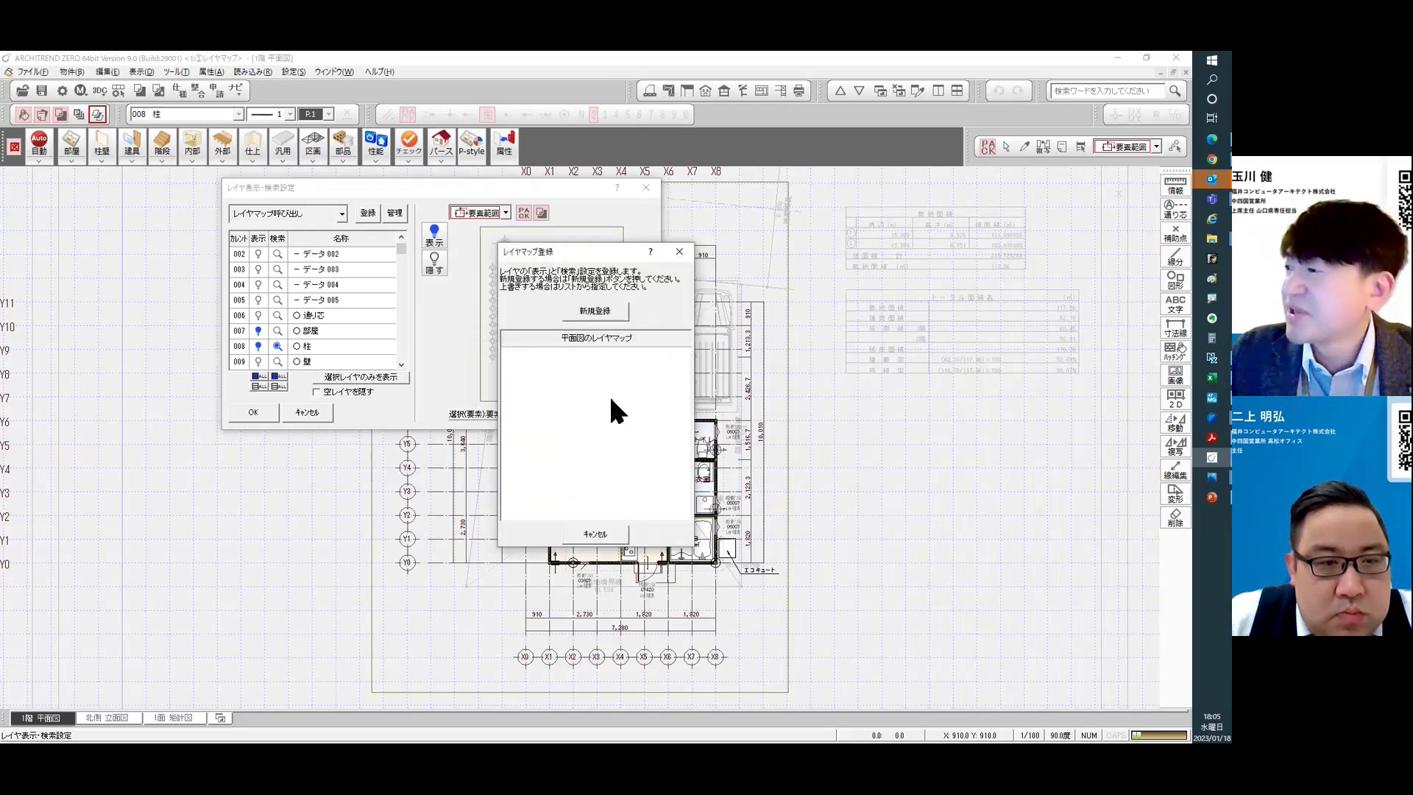
click(578, 307)
text(はり)
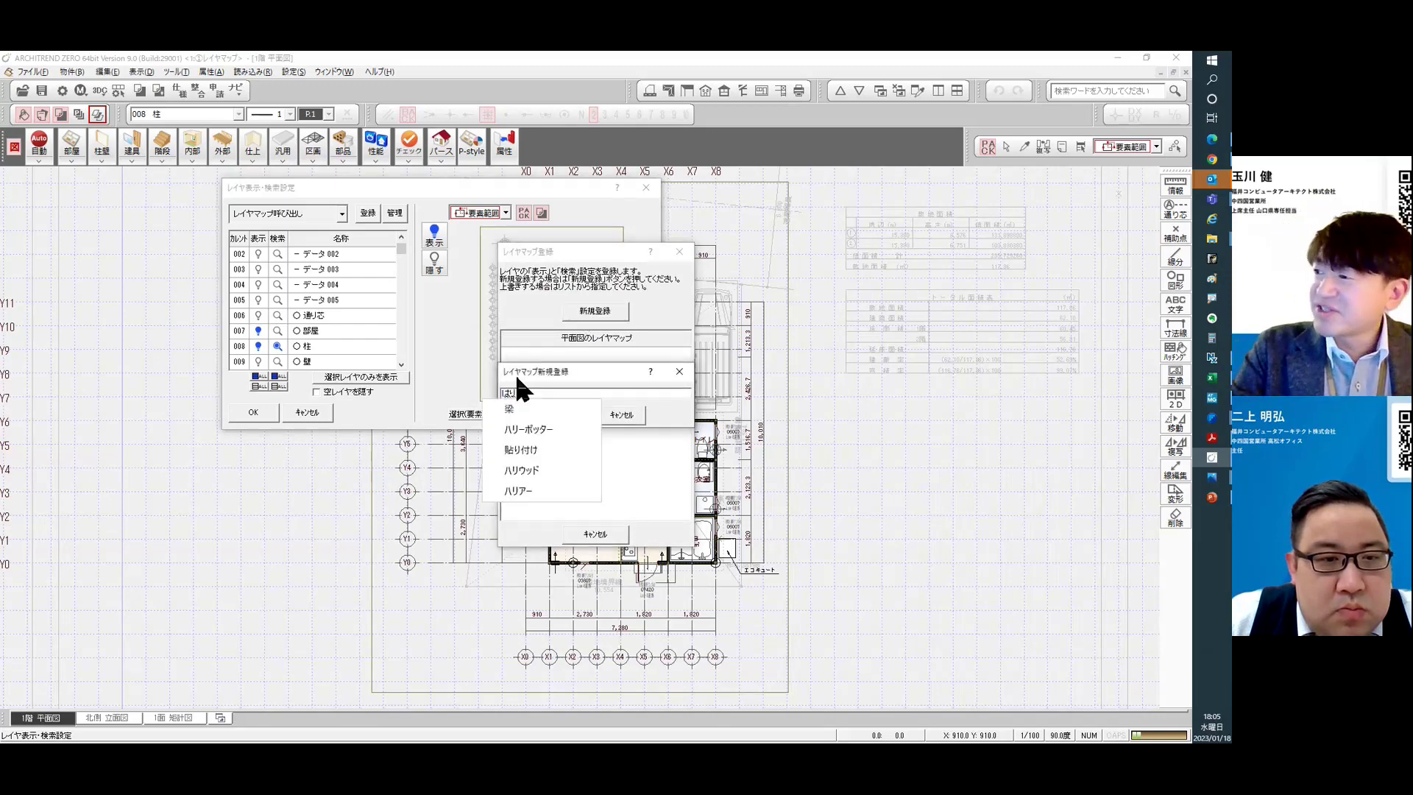
key(Down)
key(Return)
text(へんしゅうよう)
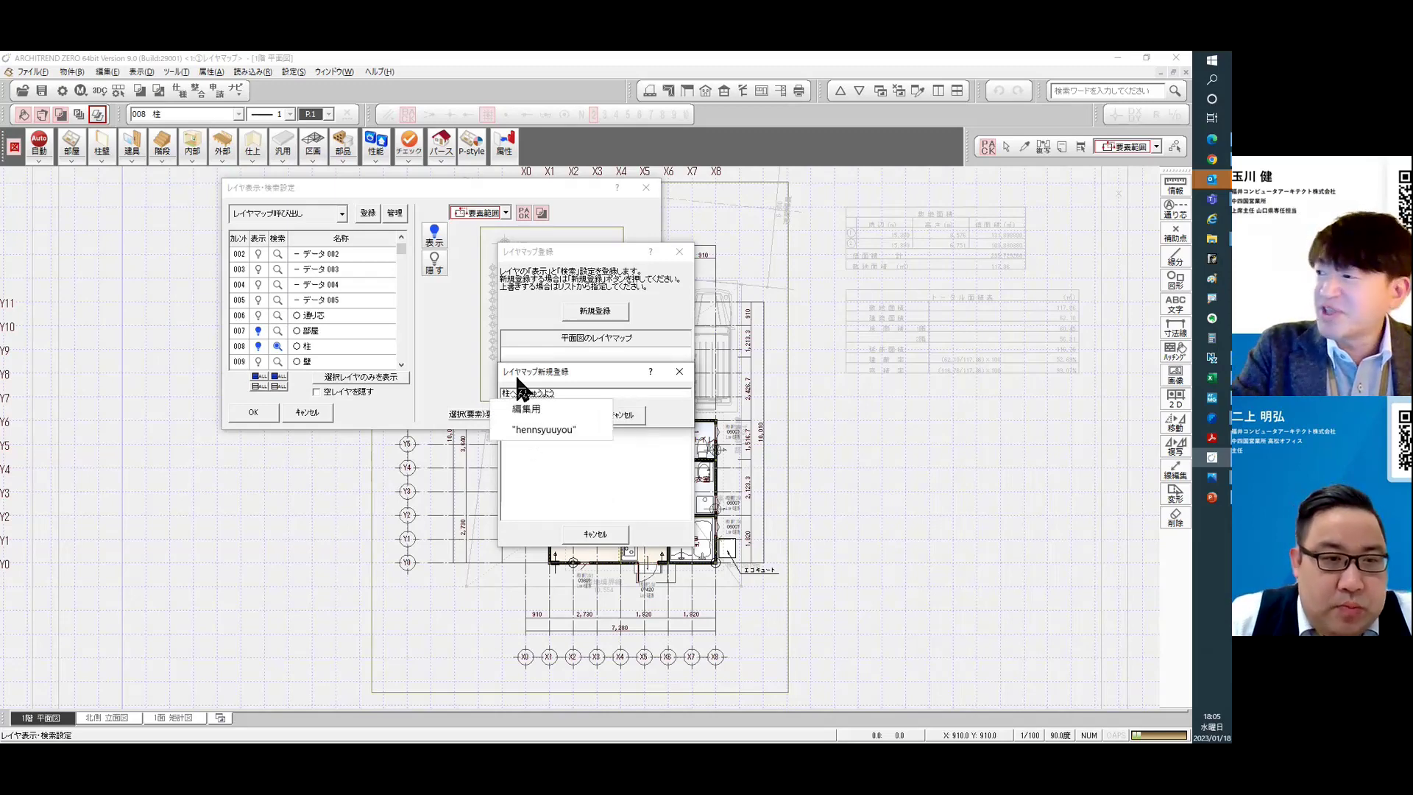
key(Down)
key(Return)
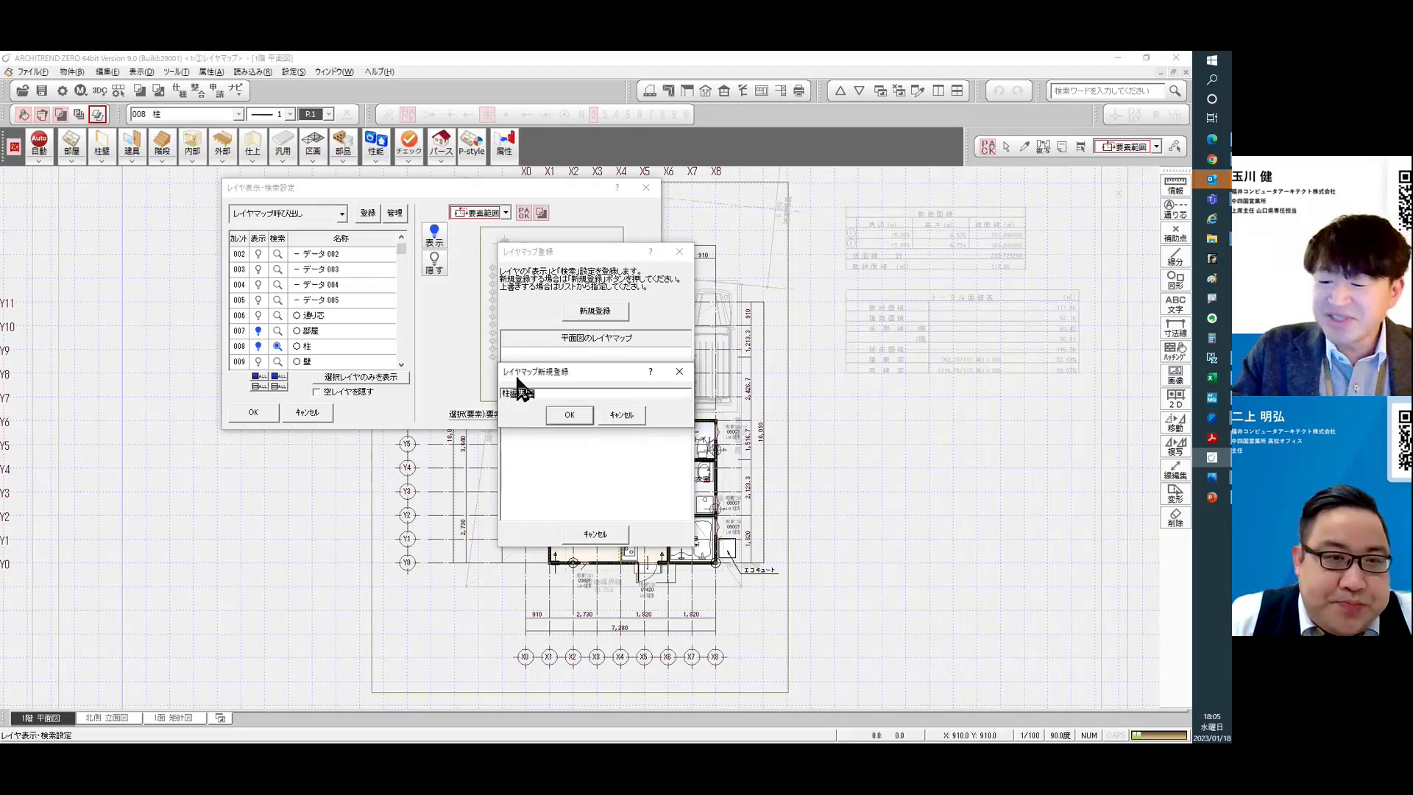
click(562, 409)
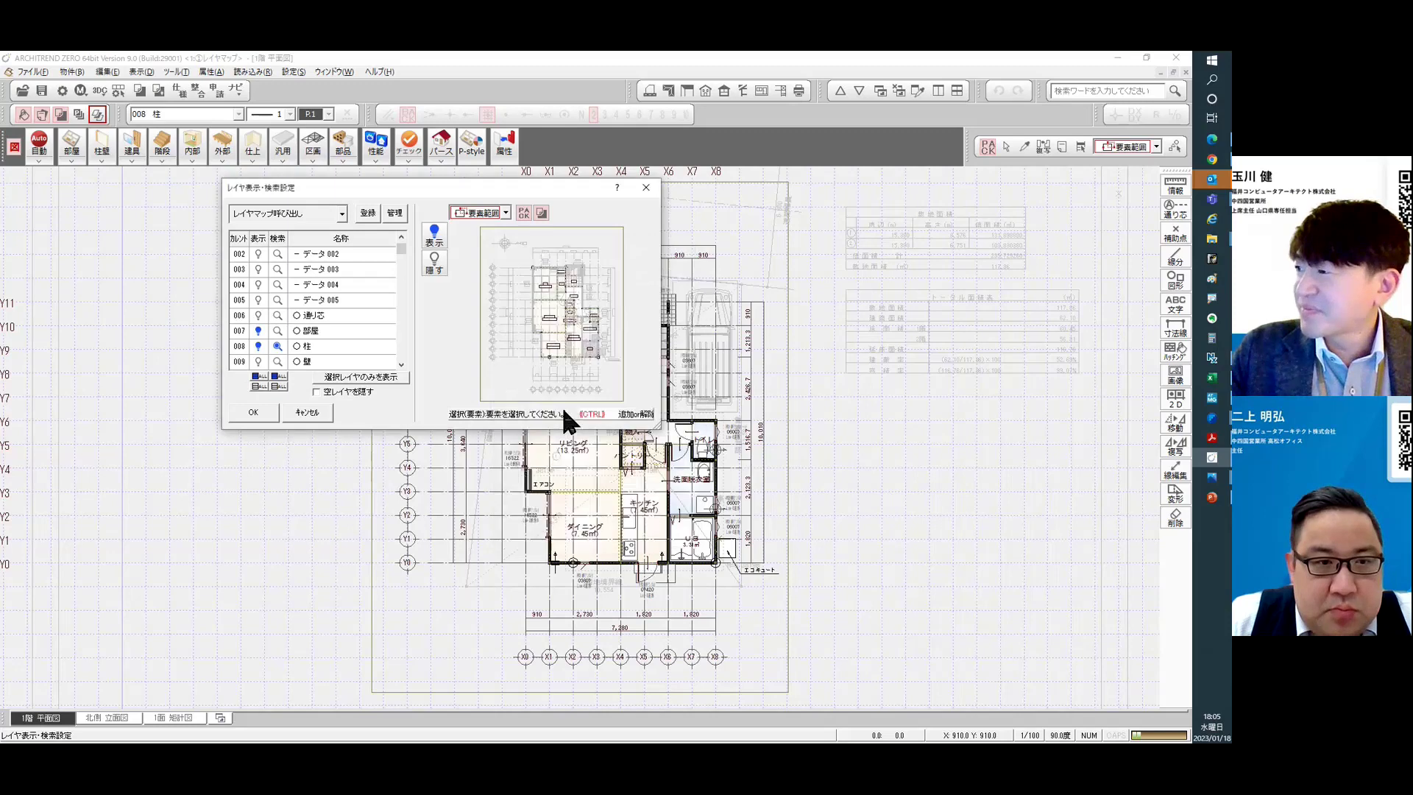
Enlarge the house plan and delete several columns around the 和室, 床の間 and 押入.
right_drag(473, 252, 817, 599)
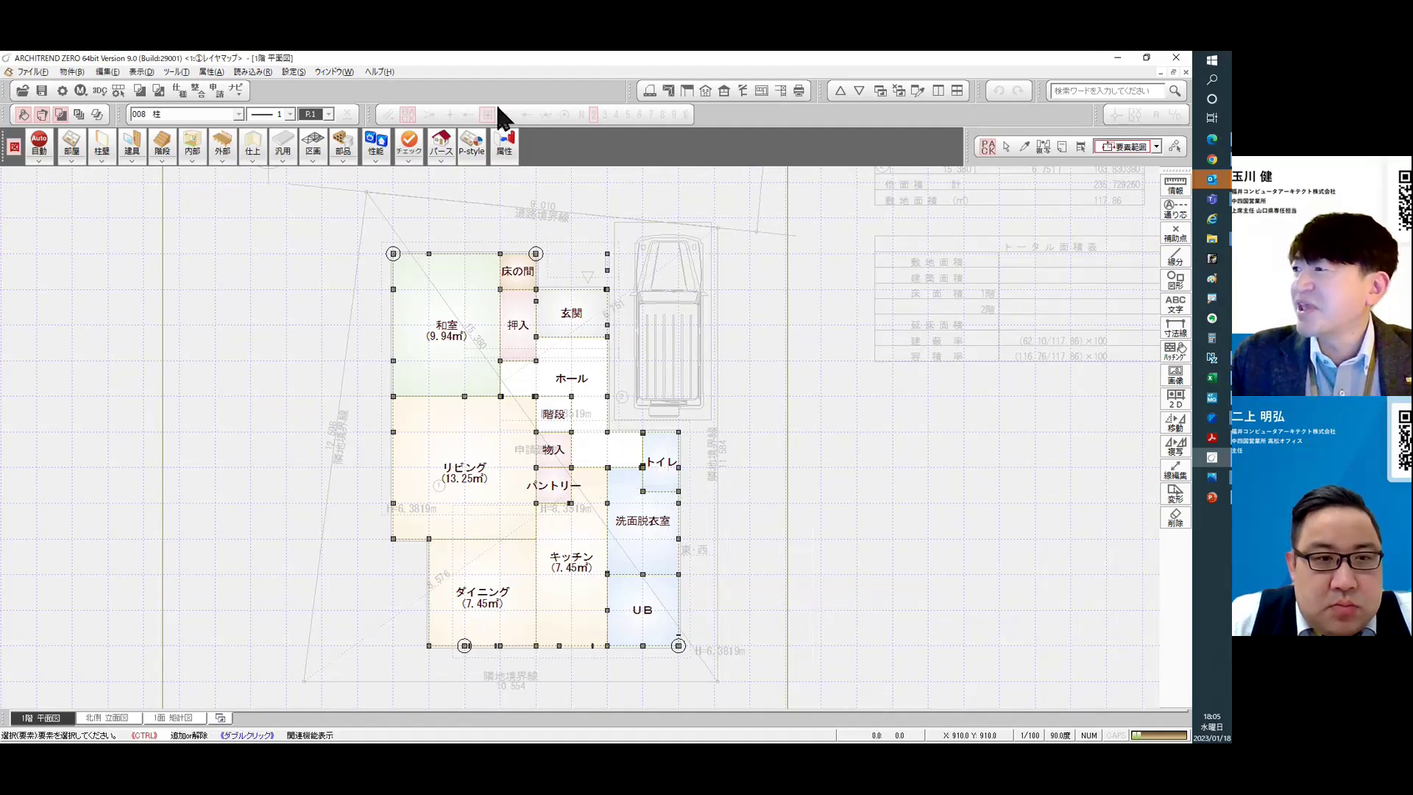
right_click(480, 318)
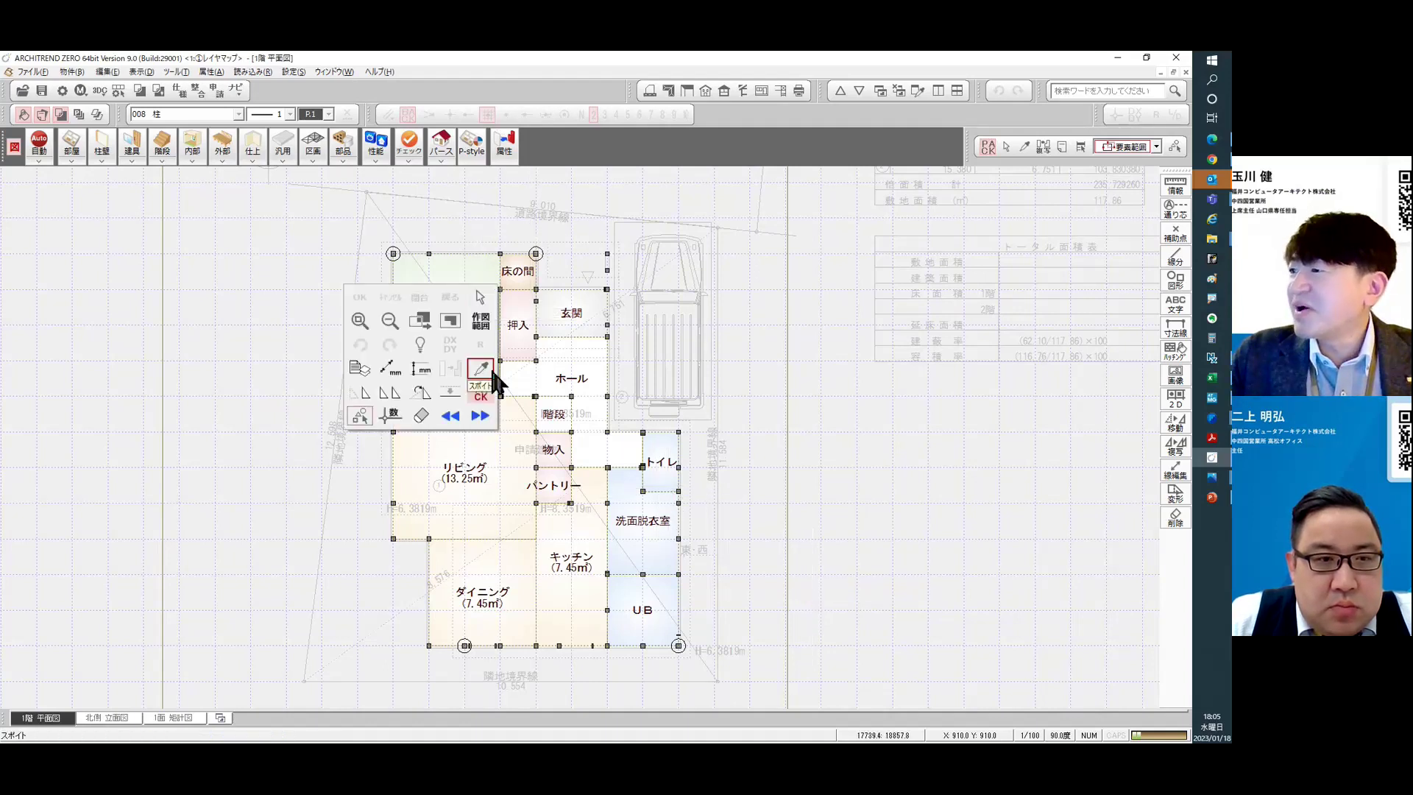
click(429, 417)
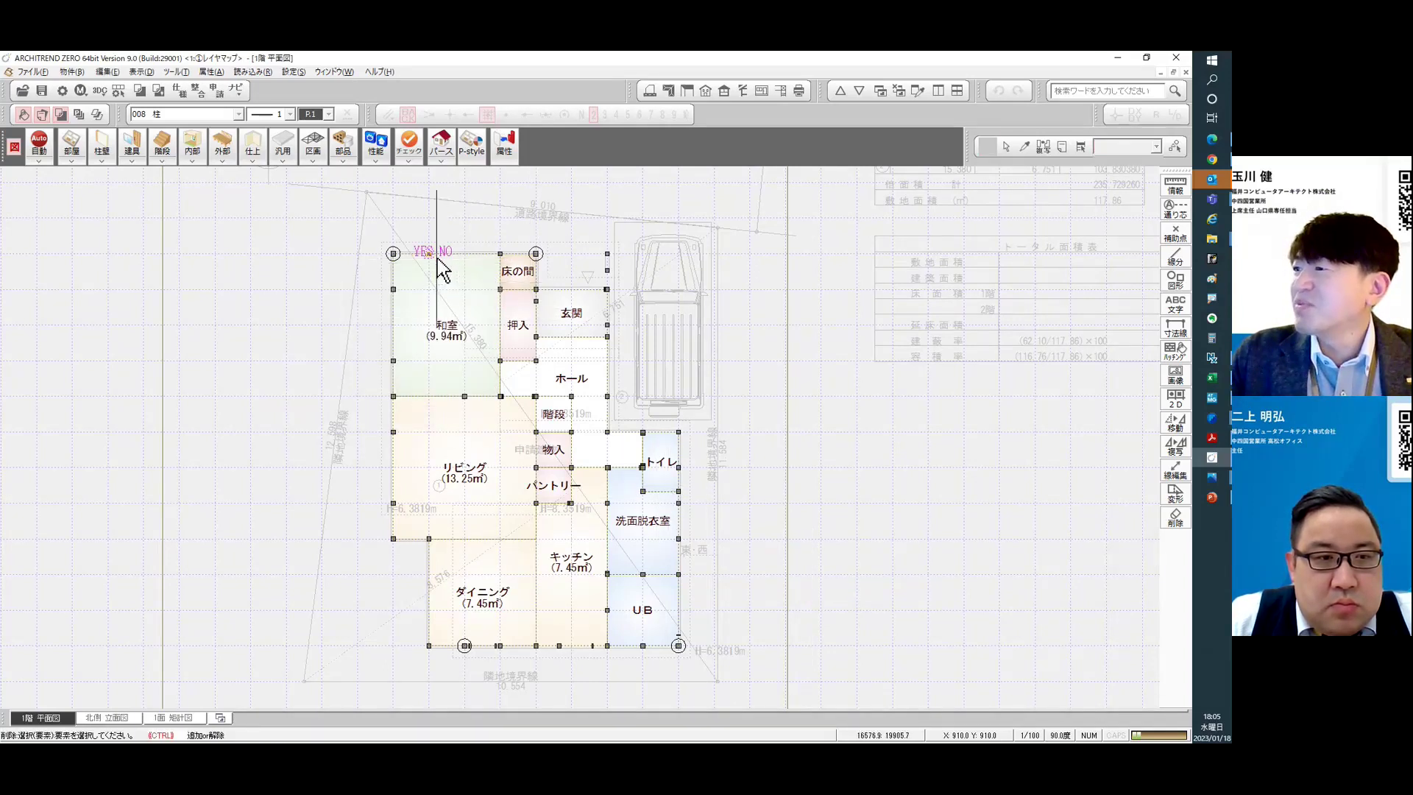
click(500, 289)
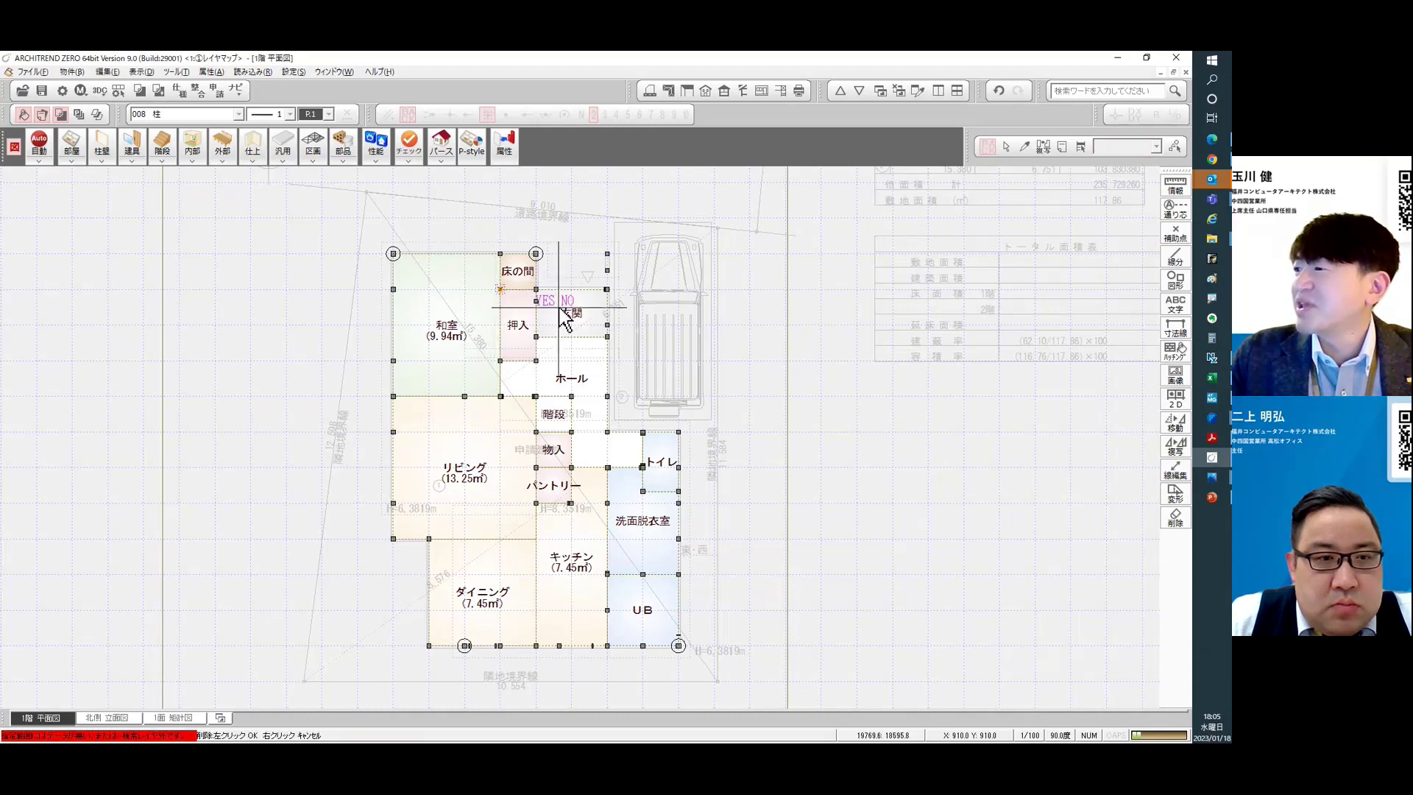
click(536, 301)
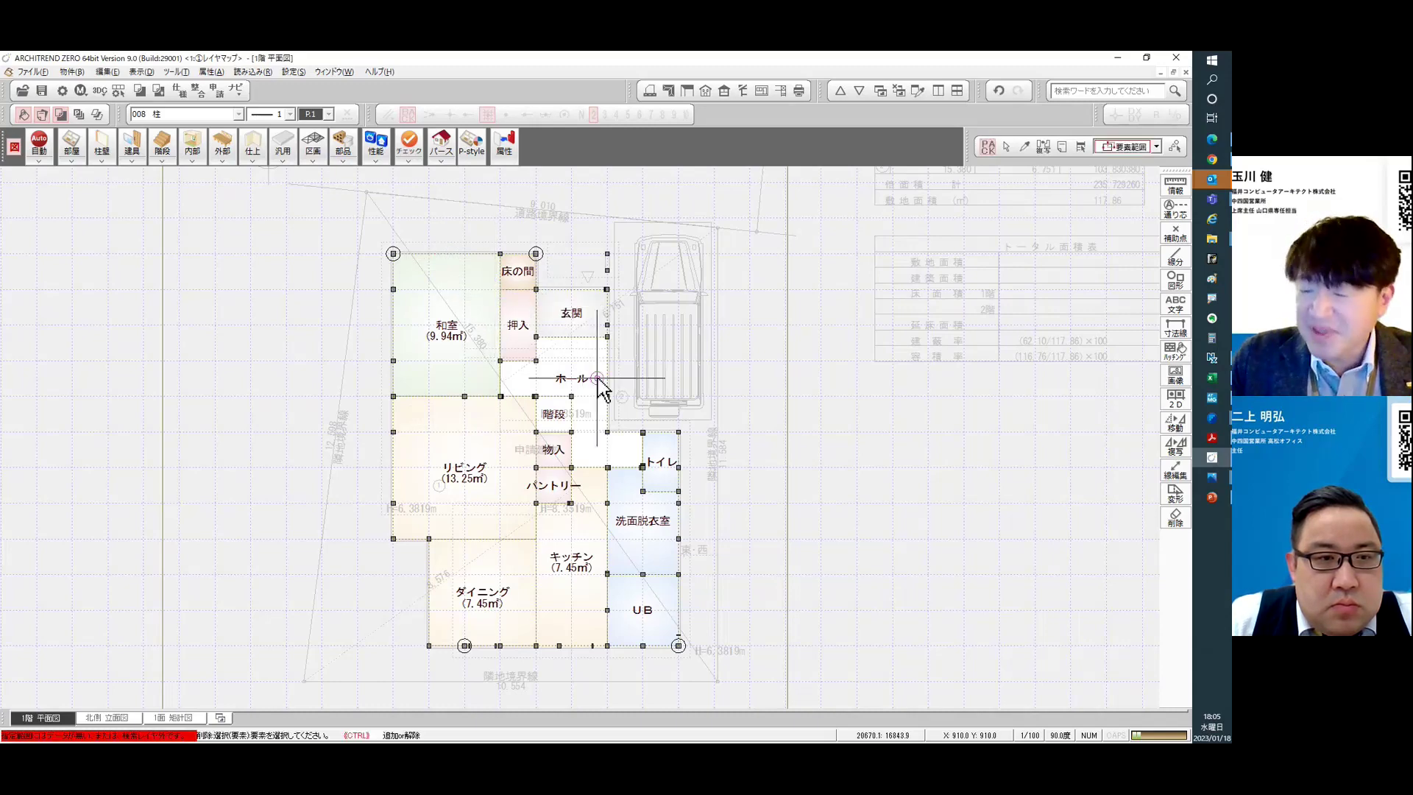
Recall the 全て表示 layer map and apply it to the floor plan.
scroll(600, 383, up, 2)
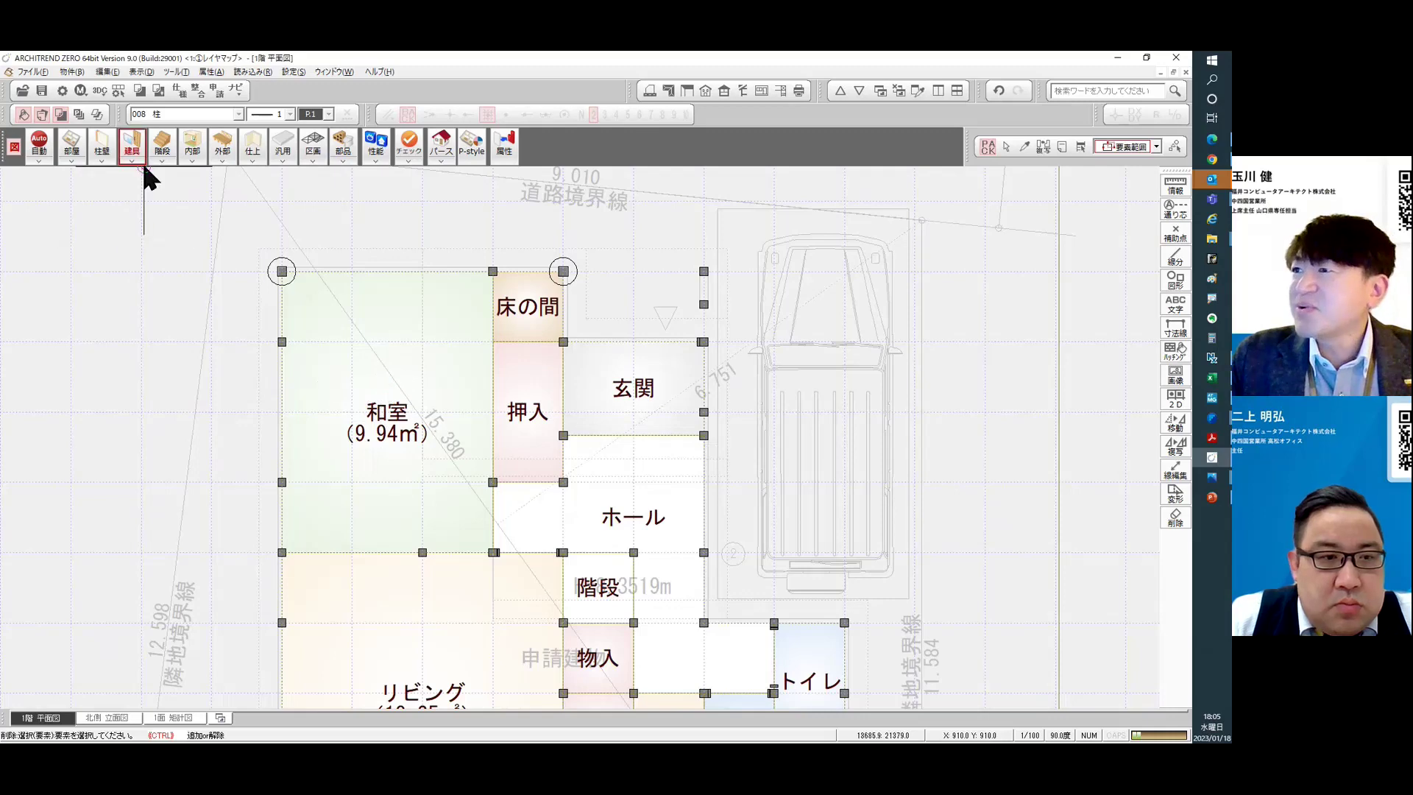
click(97, 115)
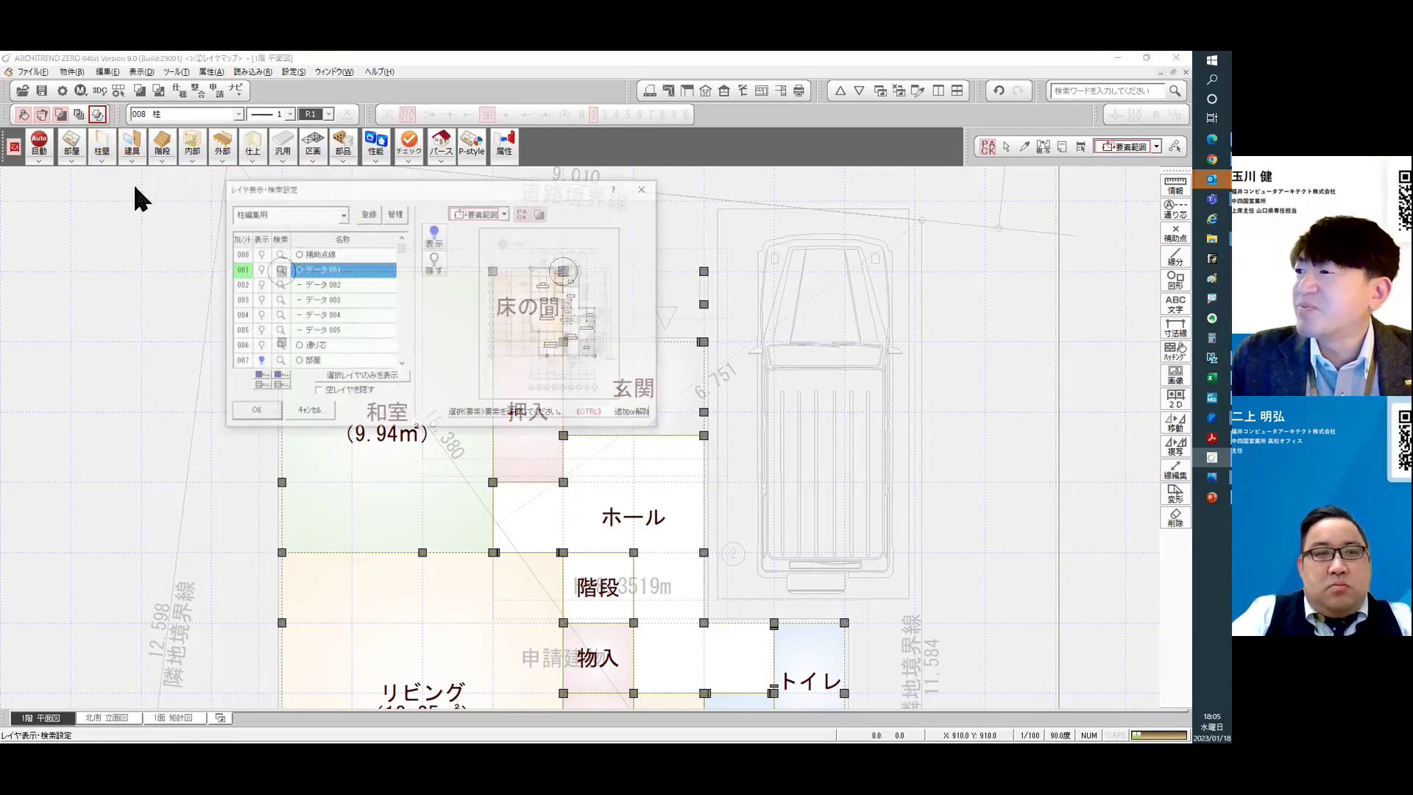
click(326, 216)
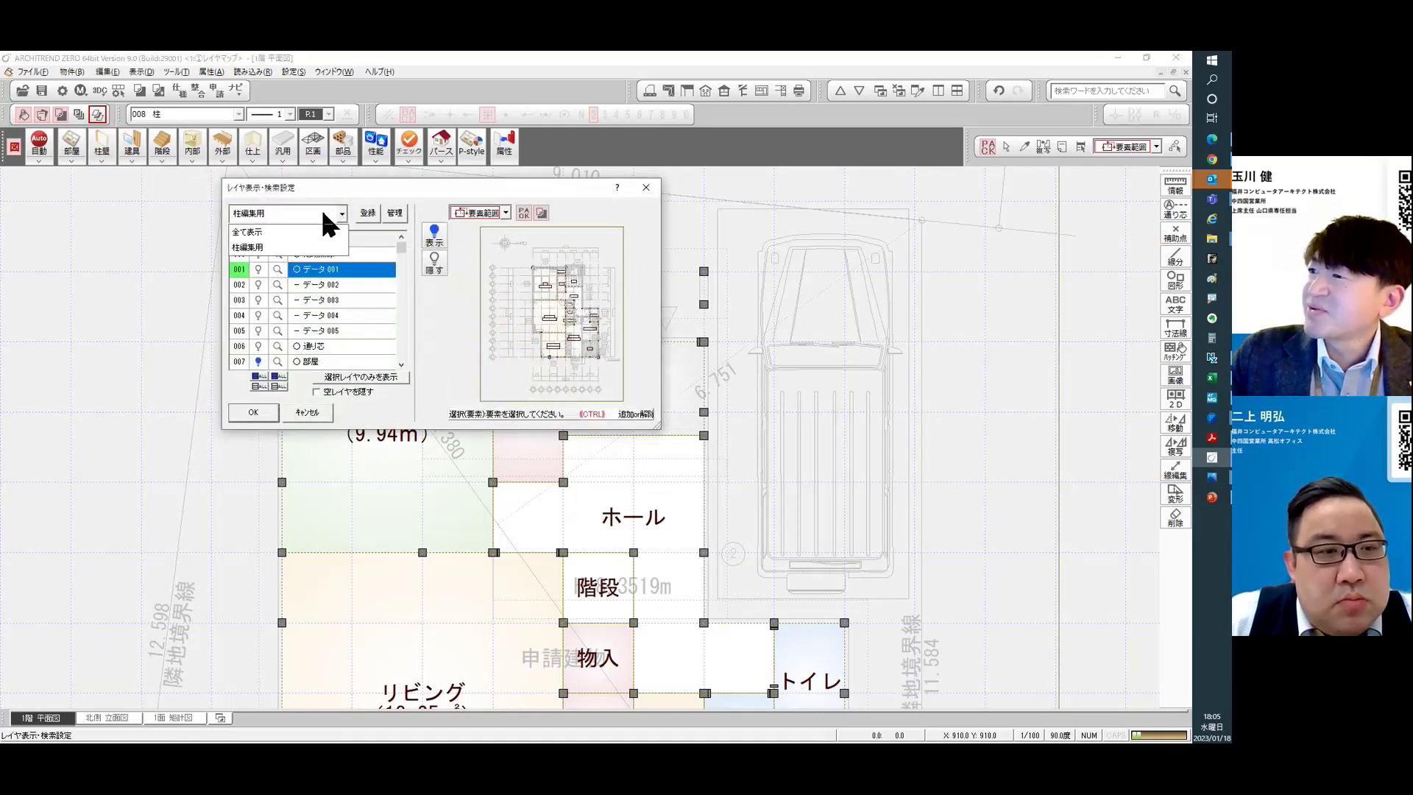
click(247, 232)
click(254, 413)
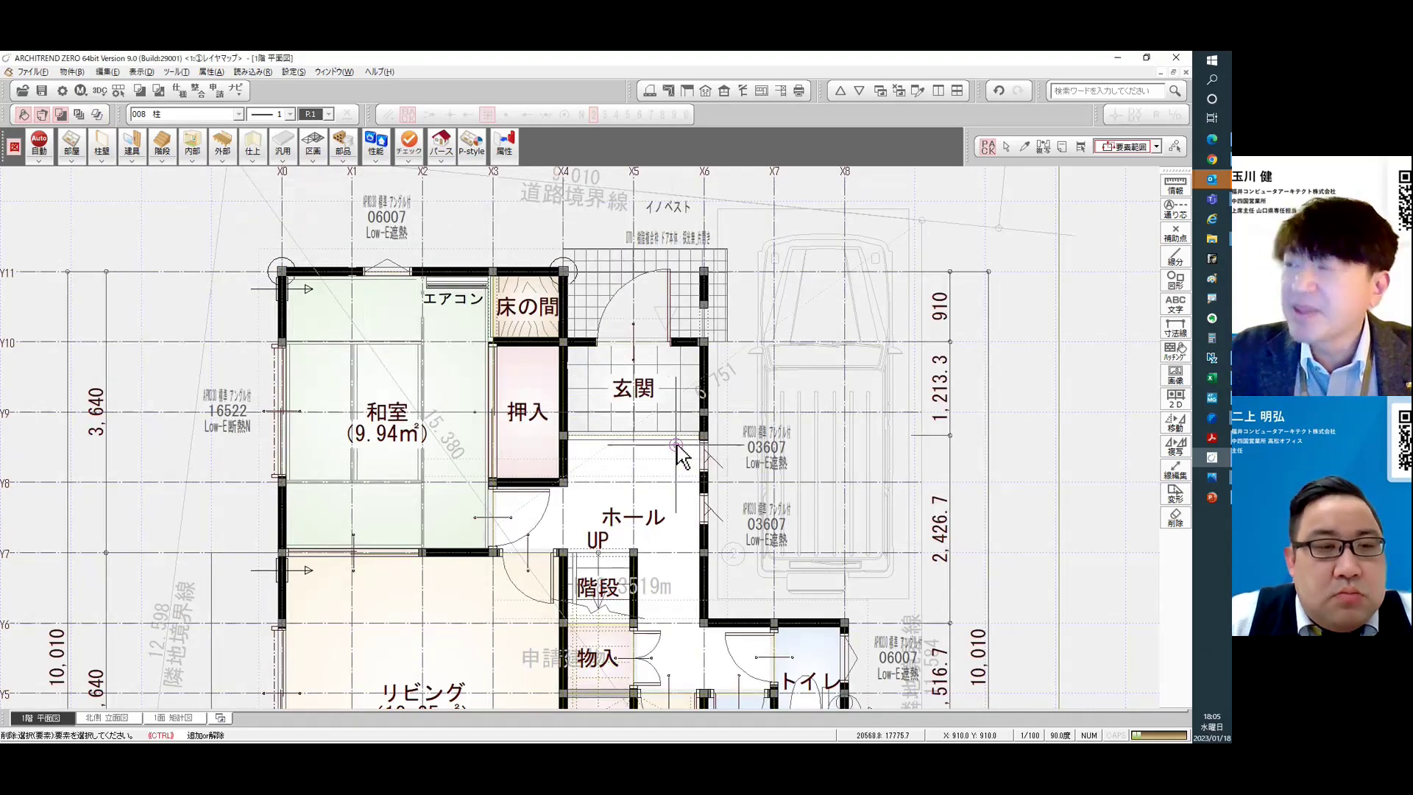
Recall the 柱編集用 layer map and apply it to the floor plan.
click(99, 115)
click(340, 213)
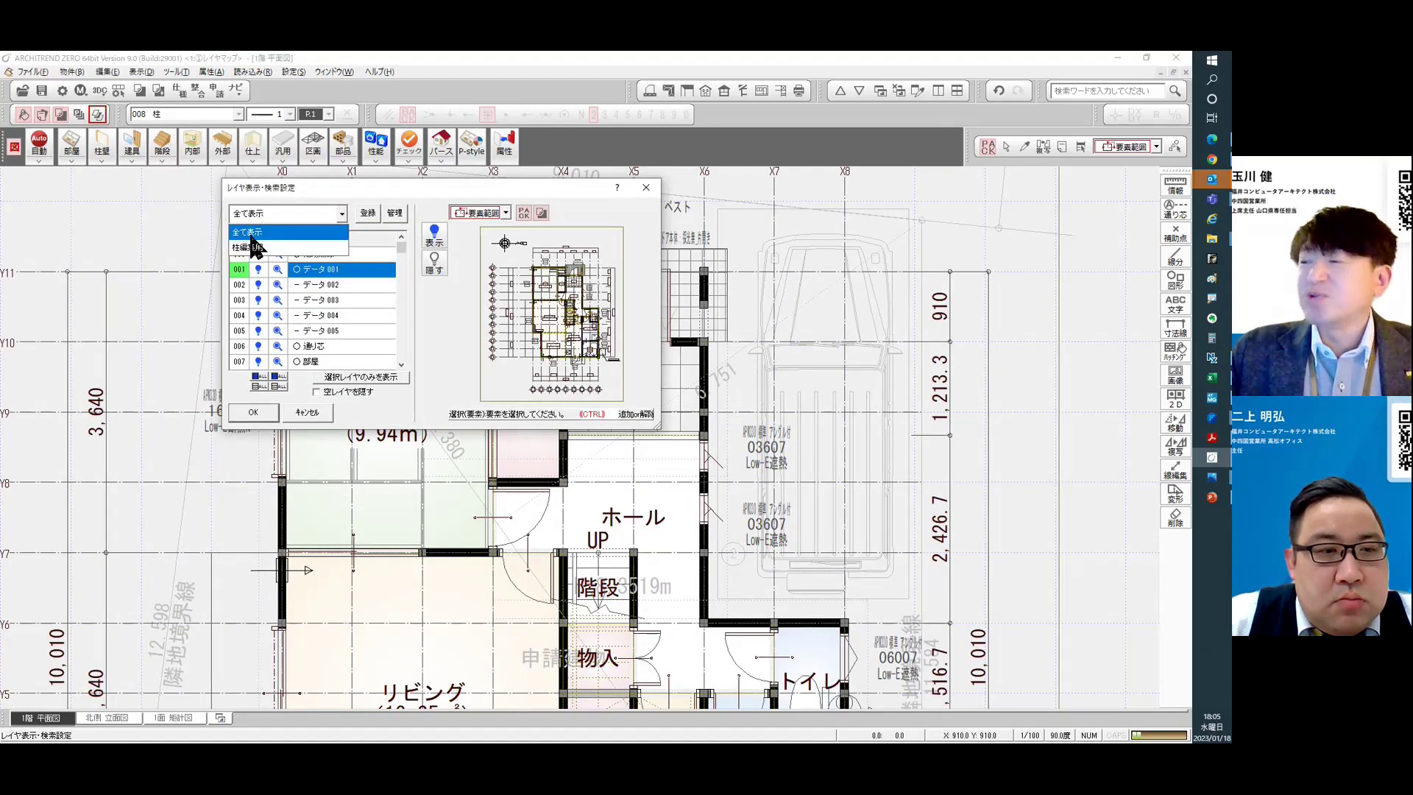
click(263, 249)
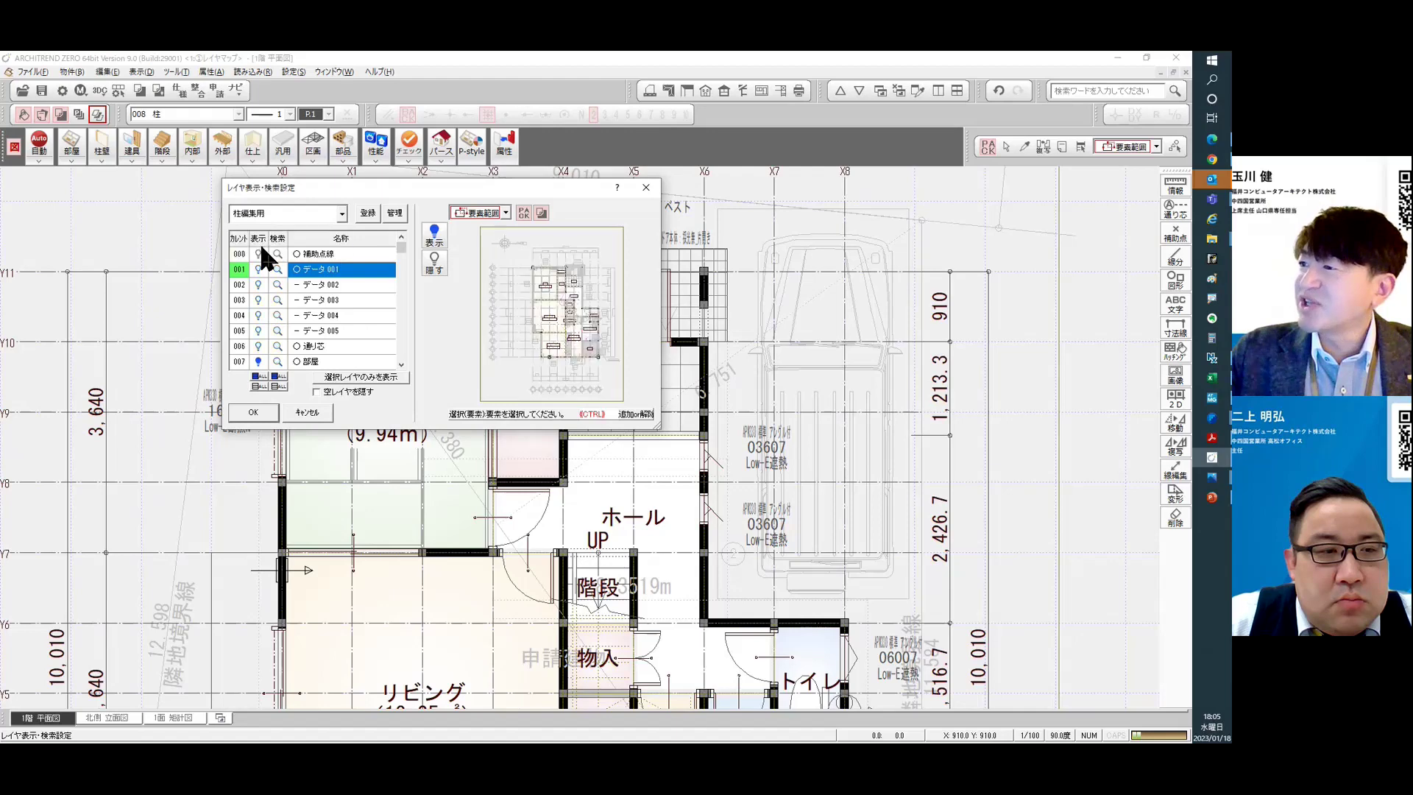
click(254, 414)
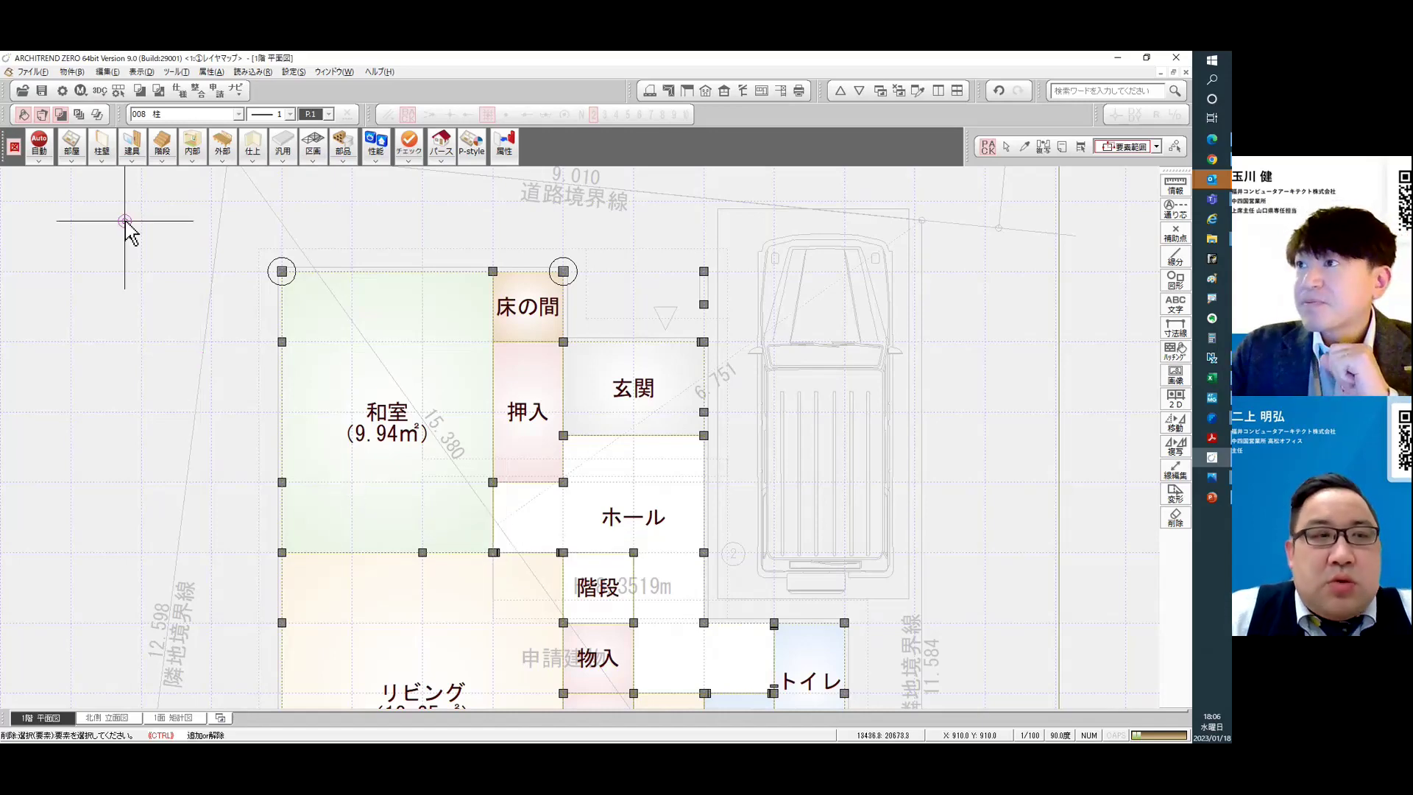
Restore the 全て表示 layer map on the floor plan and enlarge the area around the 和室.
click(97, 114)
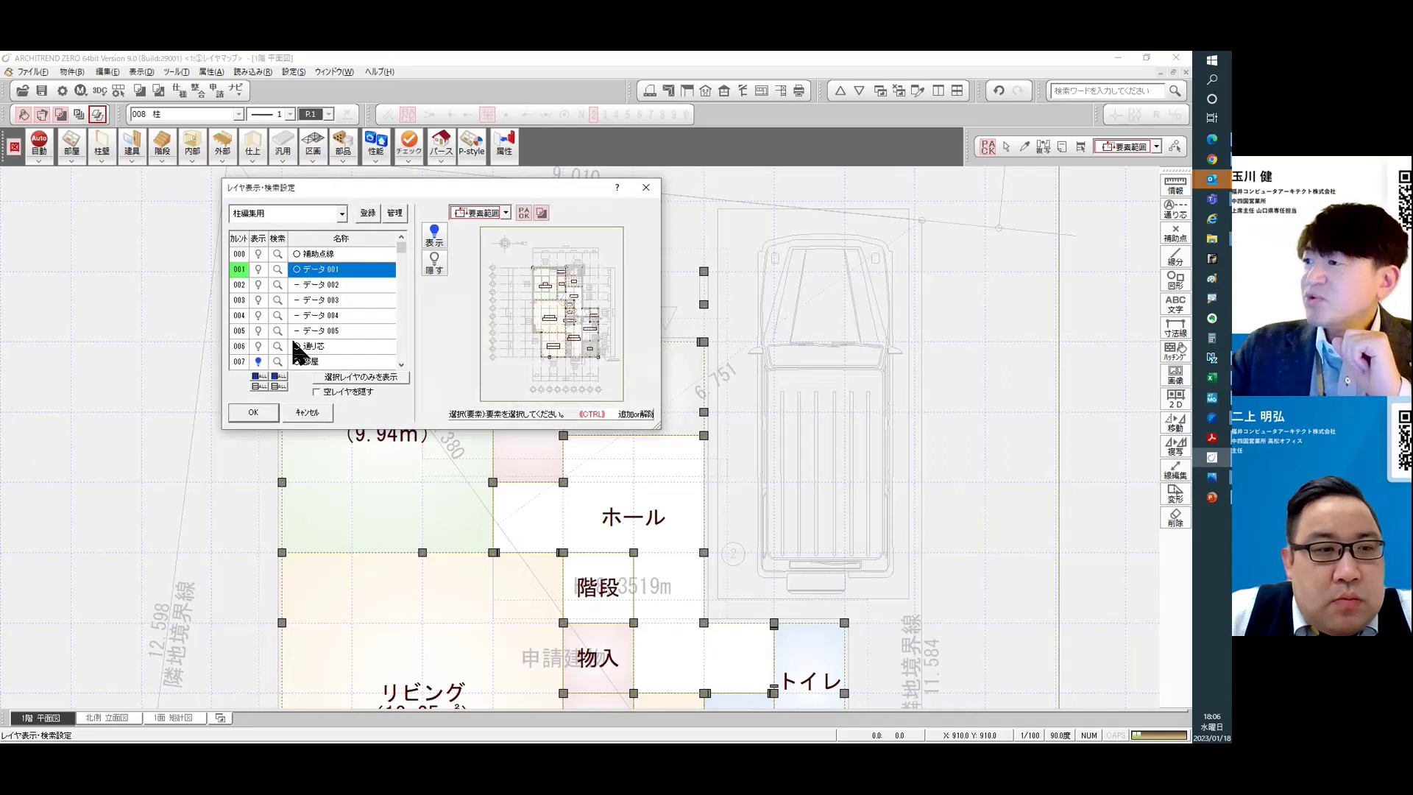
click(328, 214)
click(329, 222)
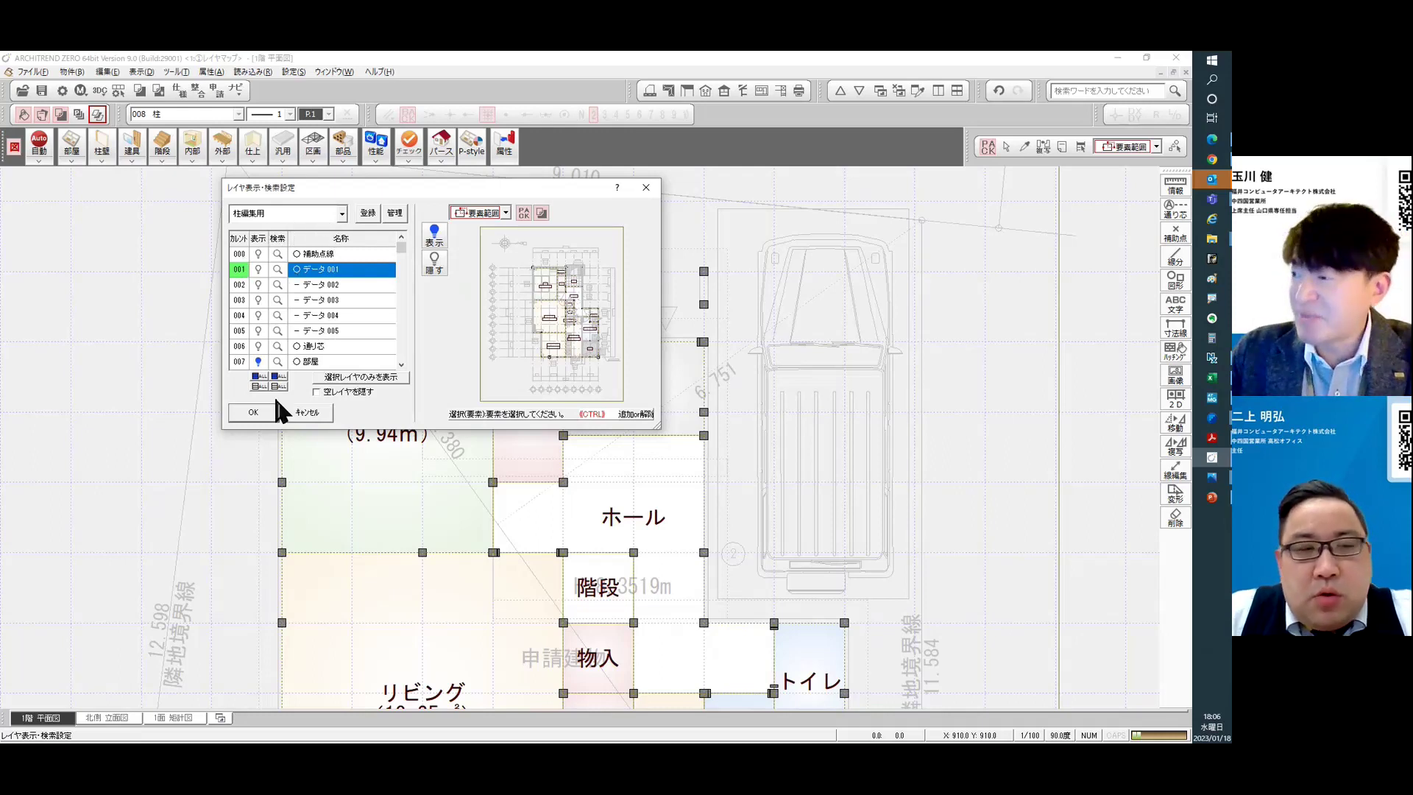
click(341, 214)
click(331, 225)
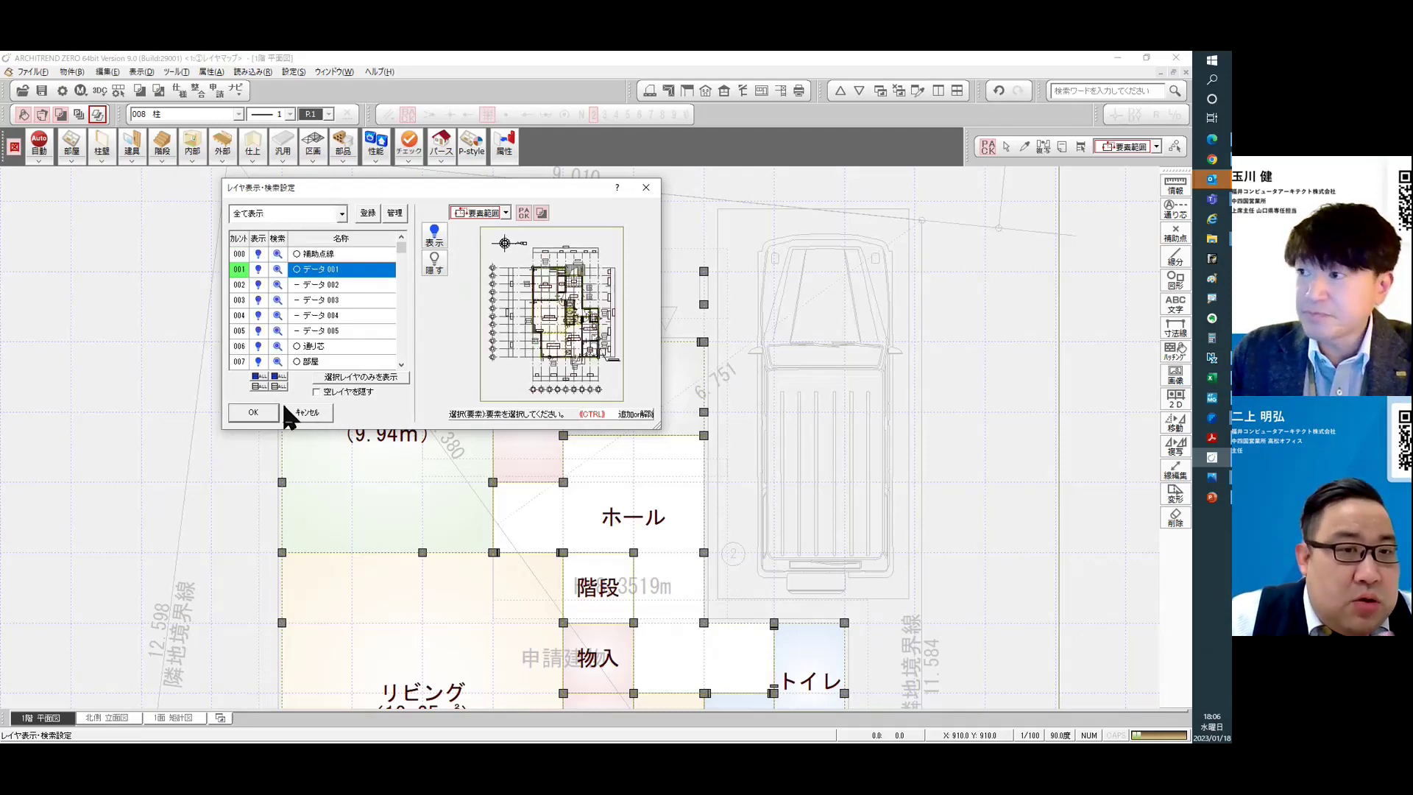
click(250, 413)
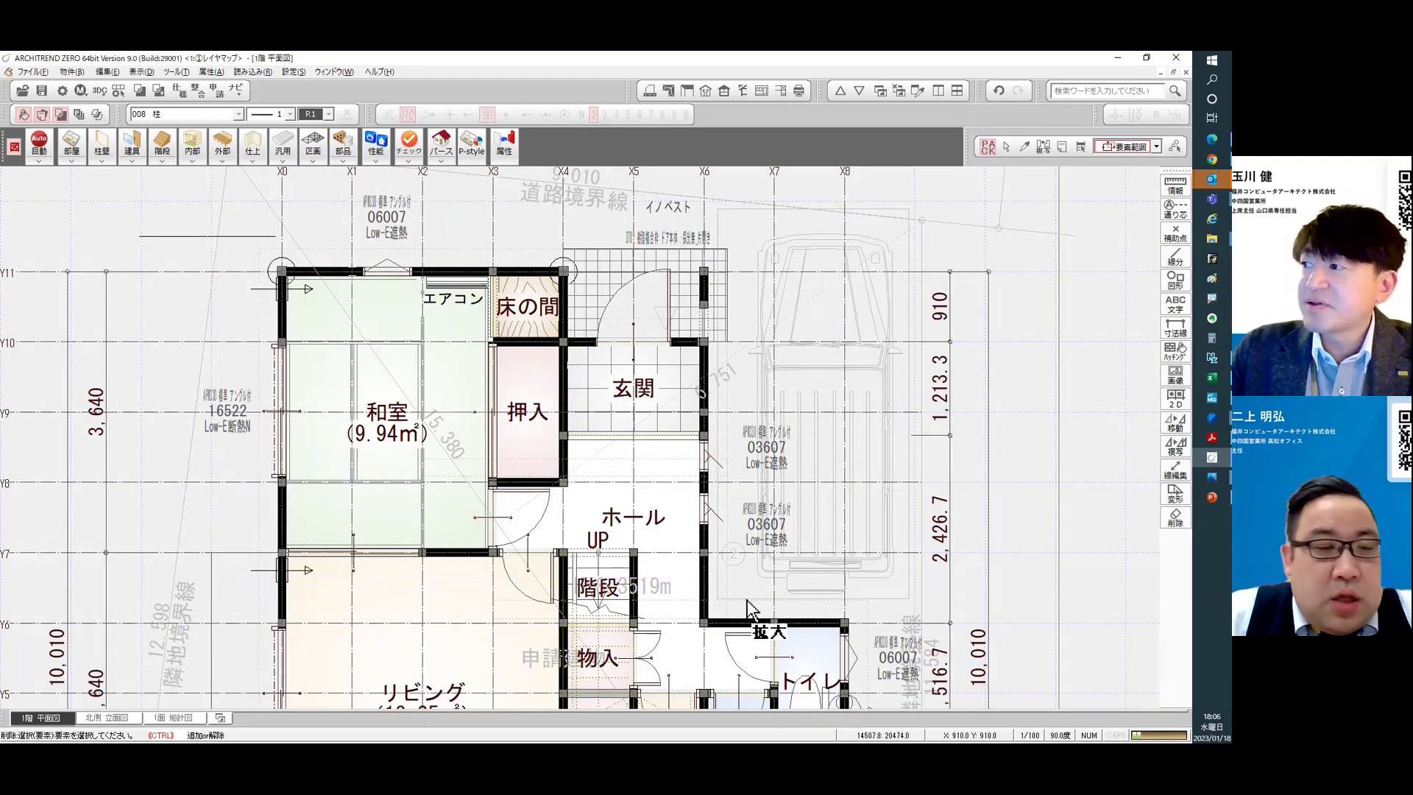
scroll(736, 605, up, 2)
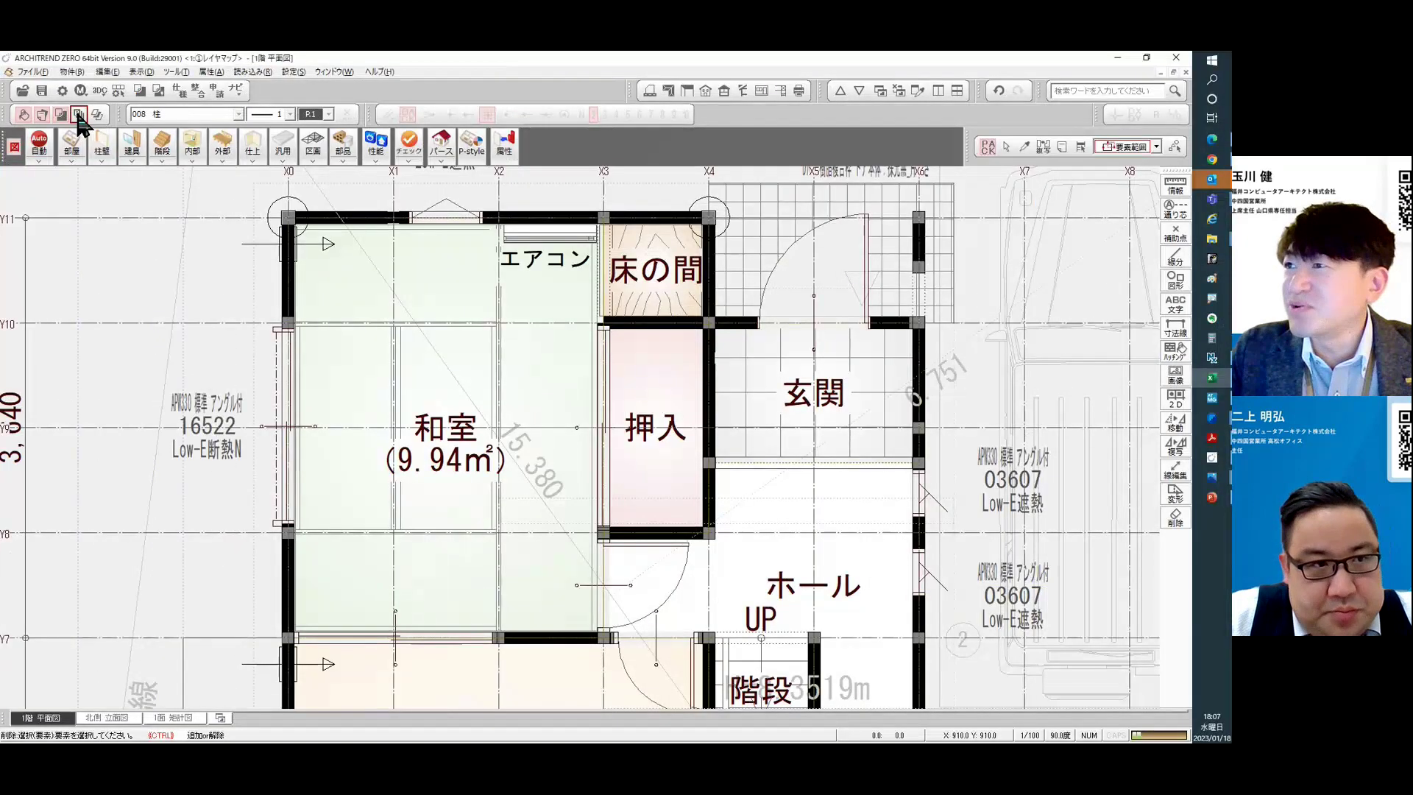
Bring up the display pattern settings, enlarge their window, and select the Y grid lines in the 全て表示 pattern's preview.
click(157, 177)
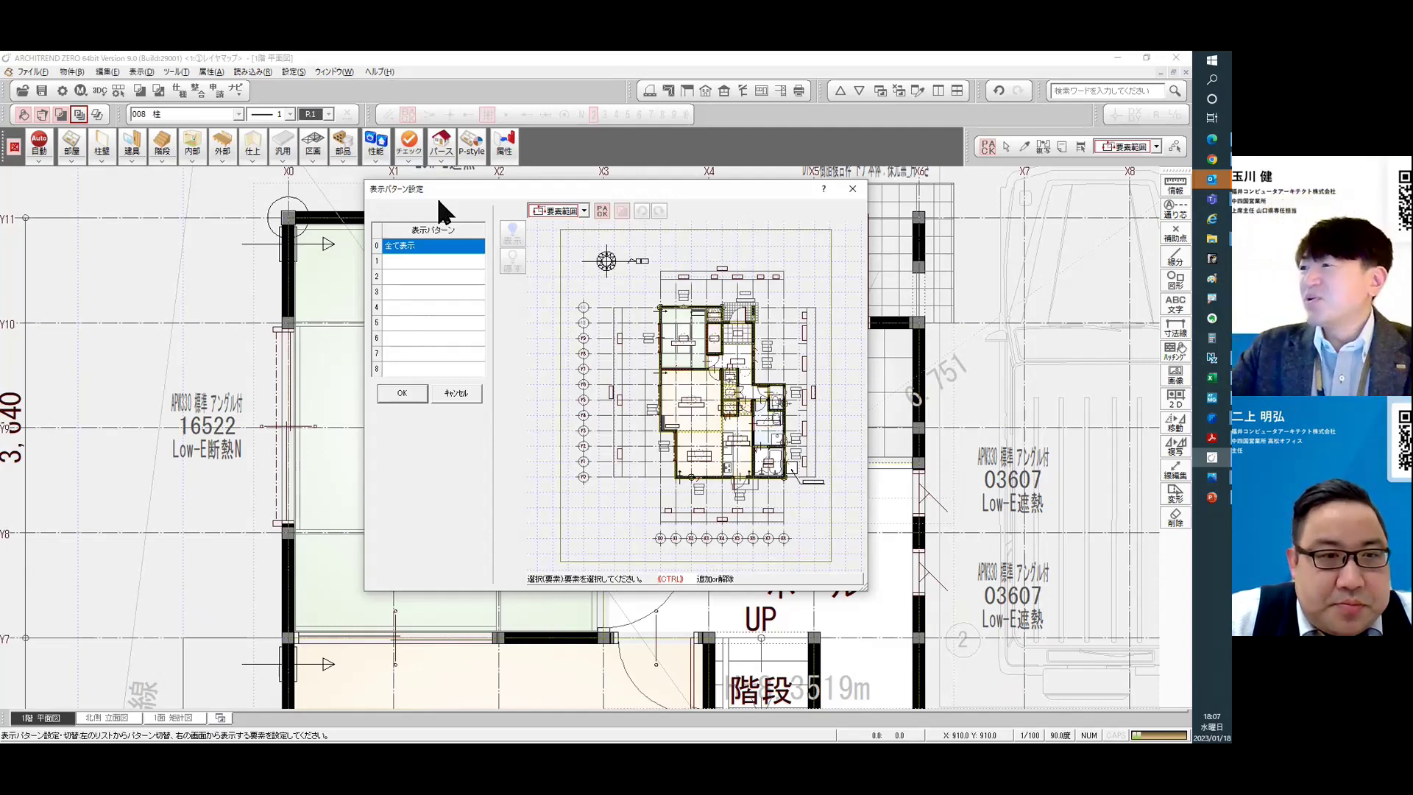
drag(511, 190, 316, 181)
drag(672, 586, 871, 714)
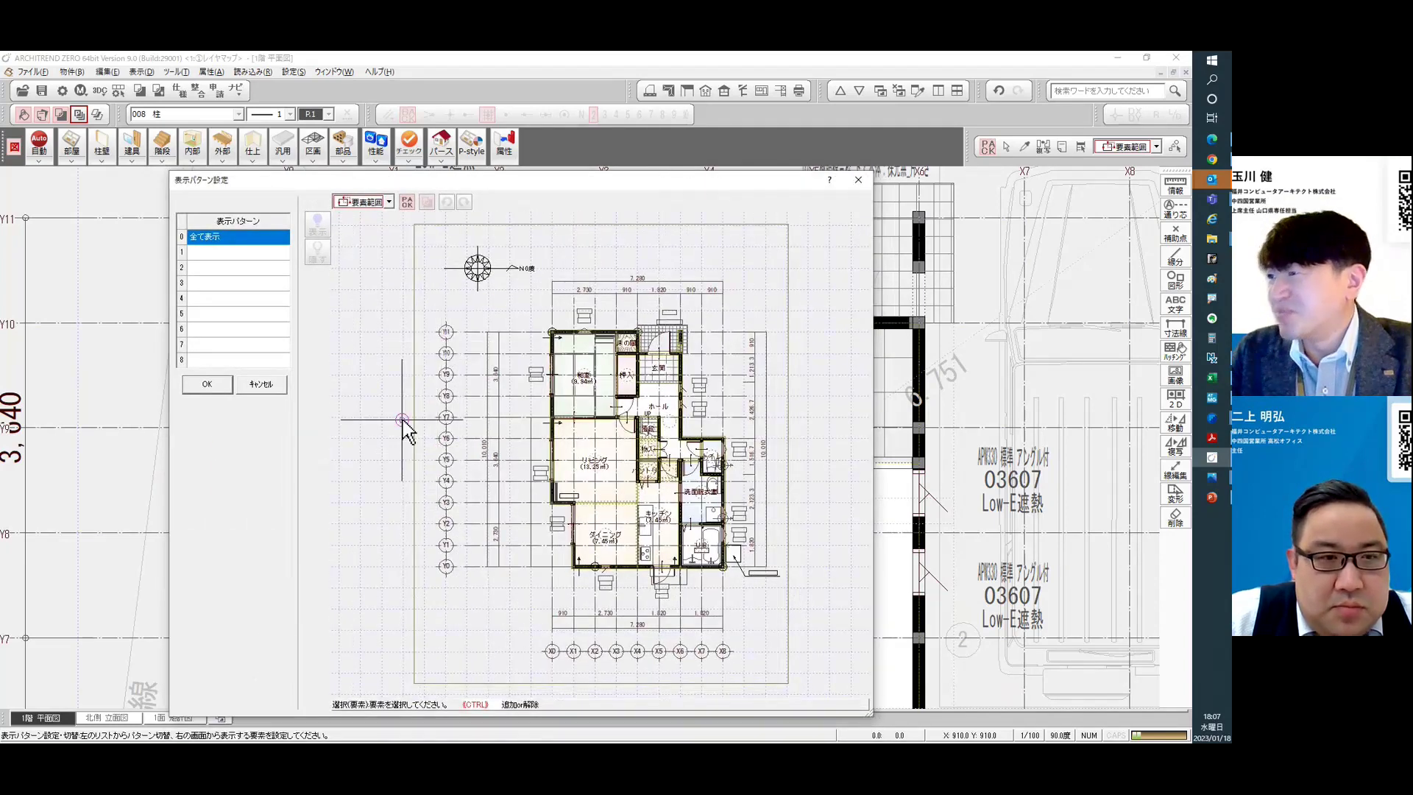
click(408, 302)
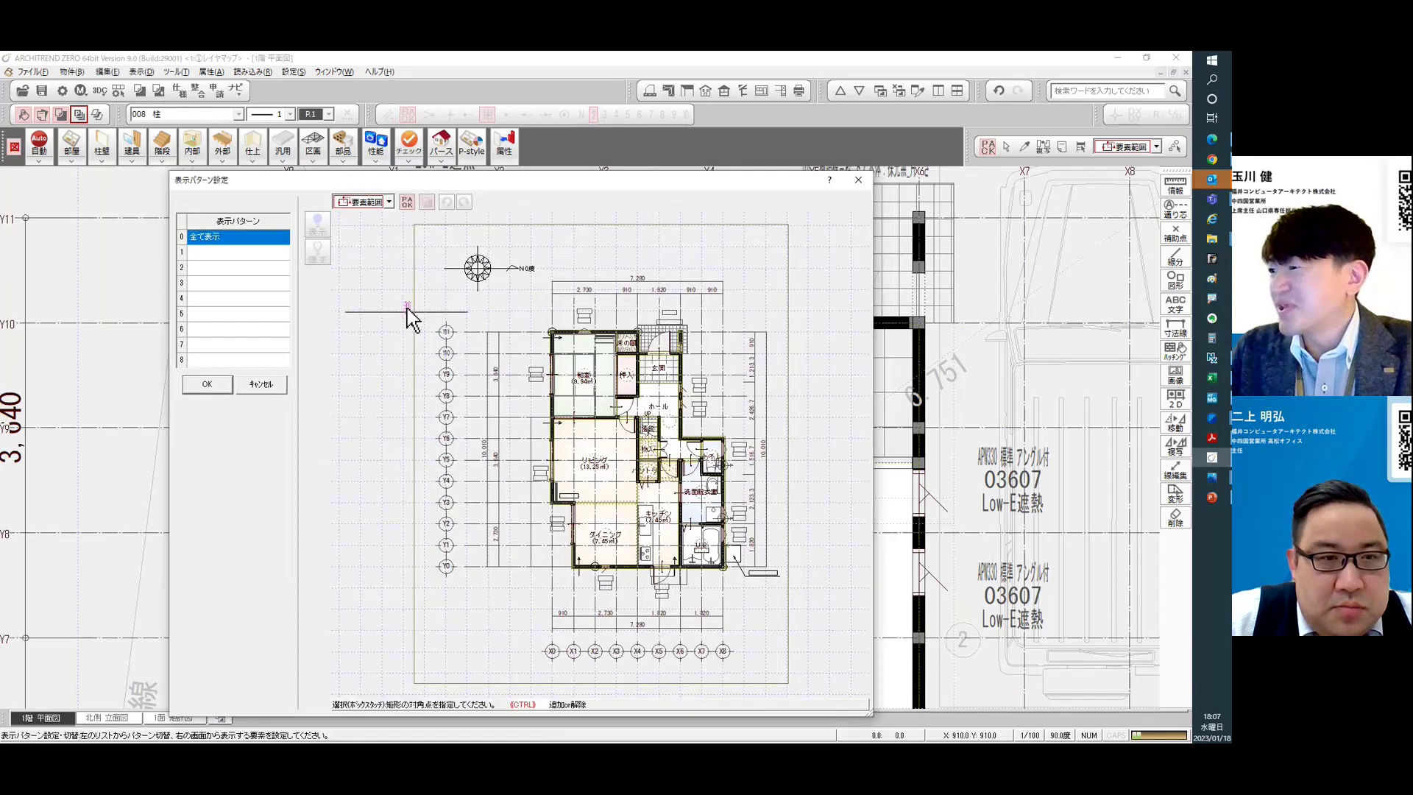
click(467, 621)
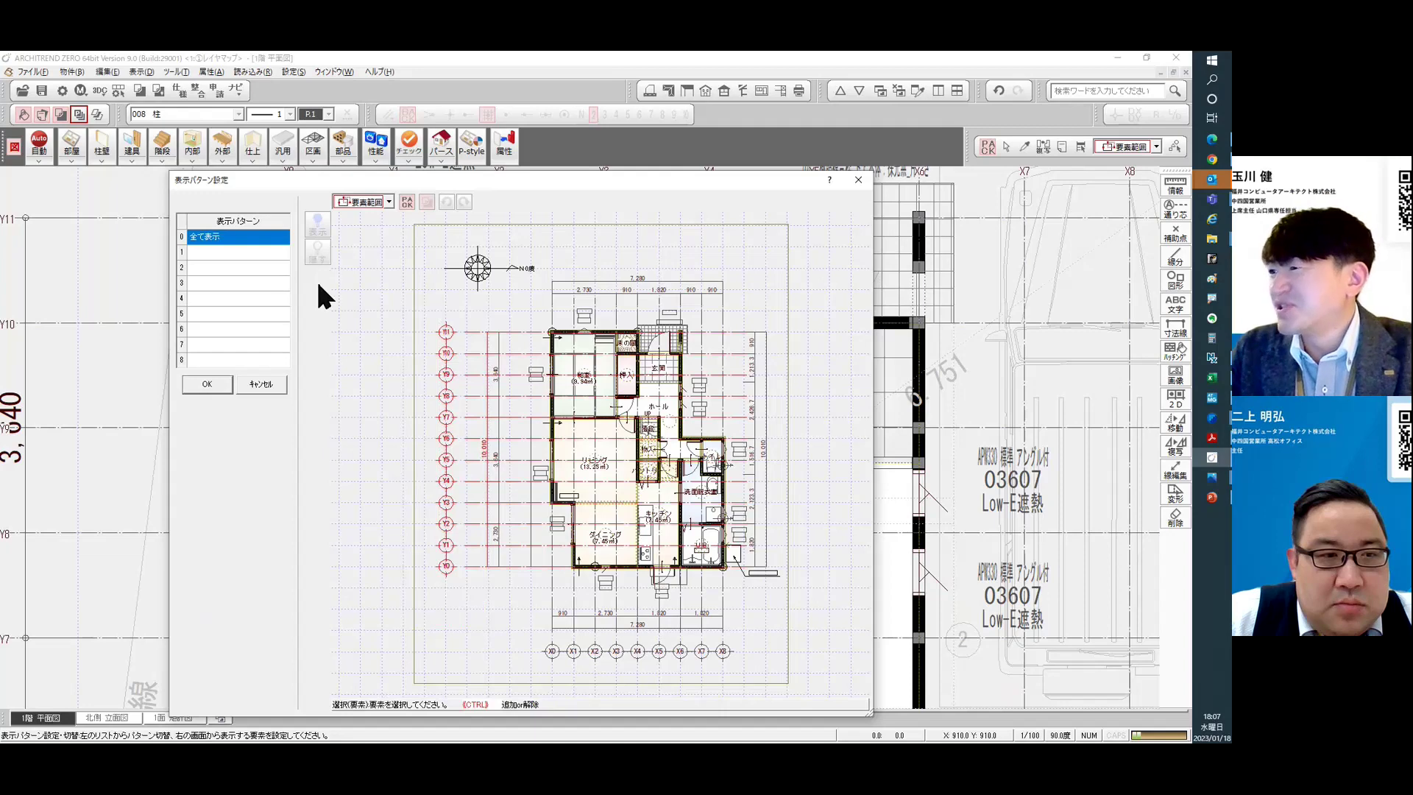
drag(486, 187, 452, 124)
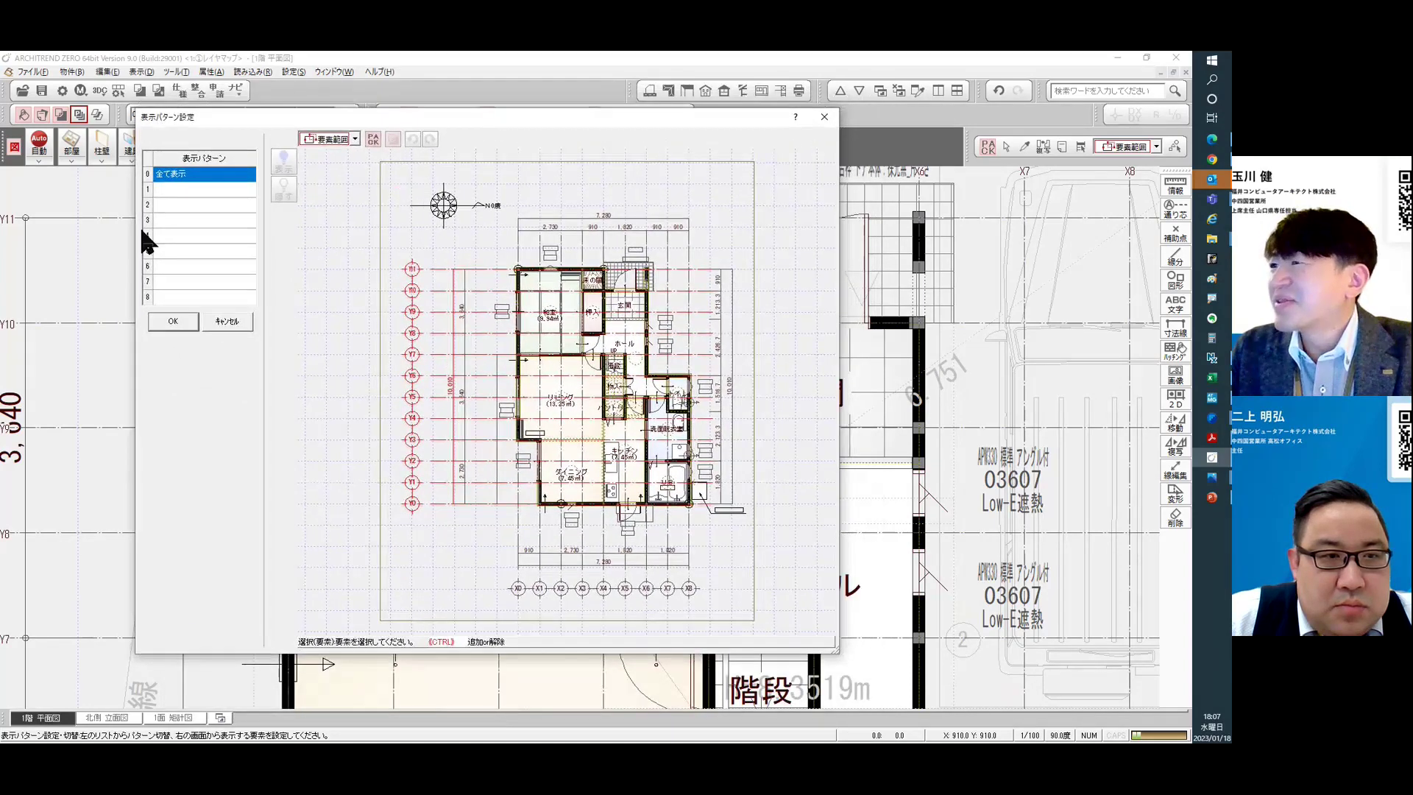
click(313, 311)
click(184, 193)
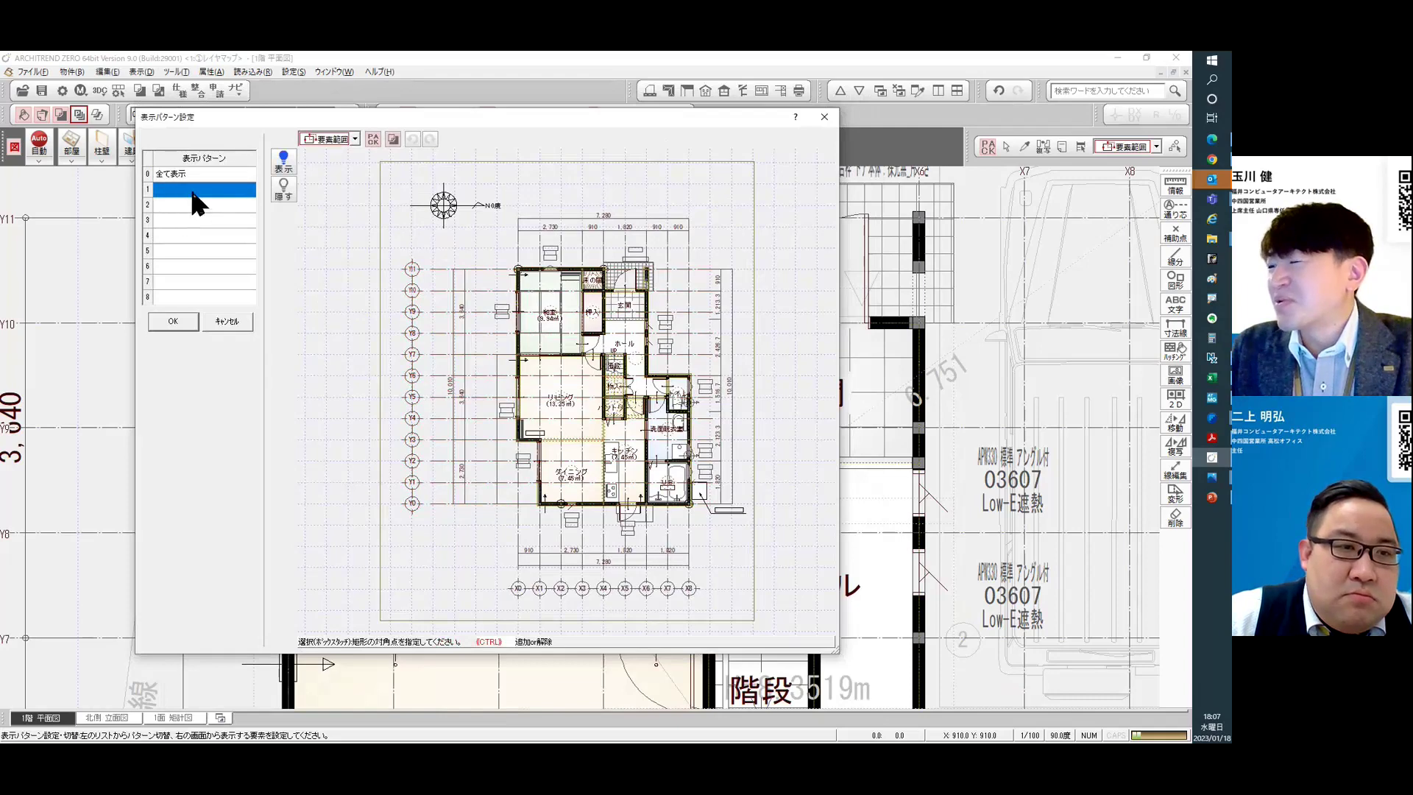
click(183, 177)
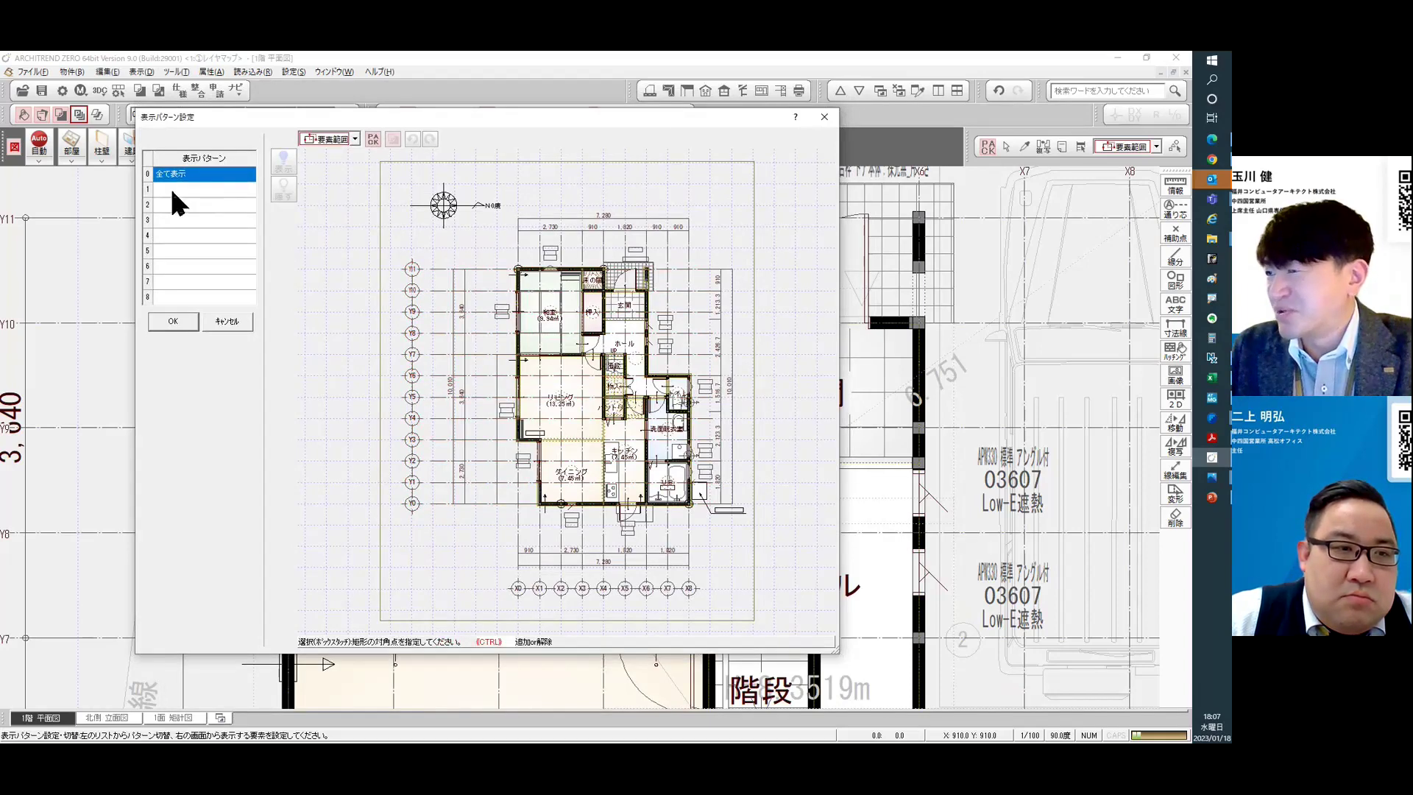
click(170, 190)
click(314, 307)
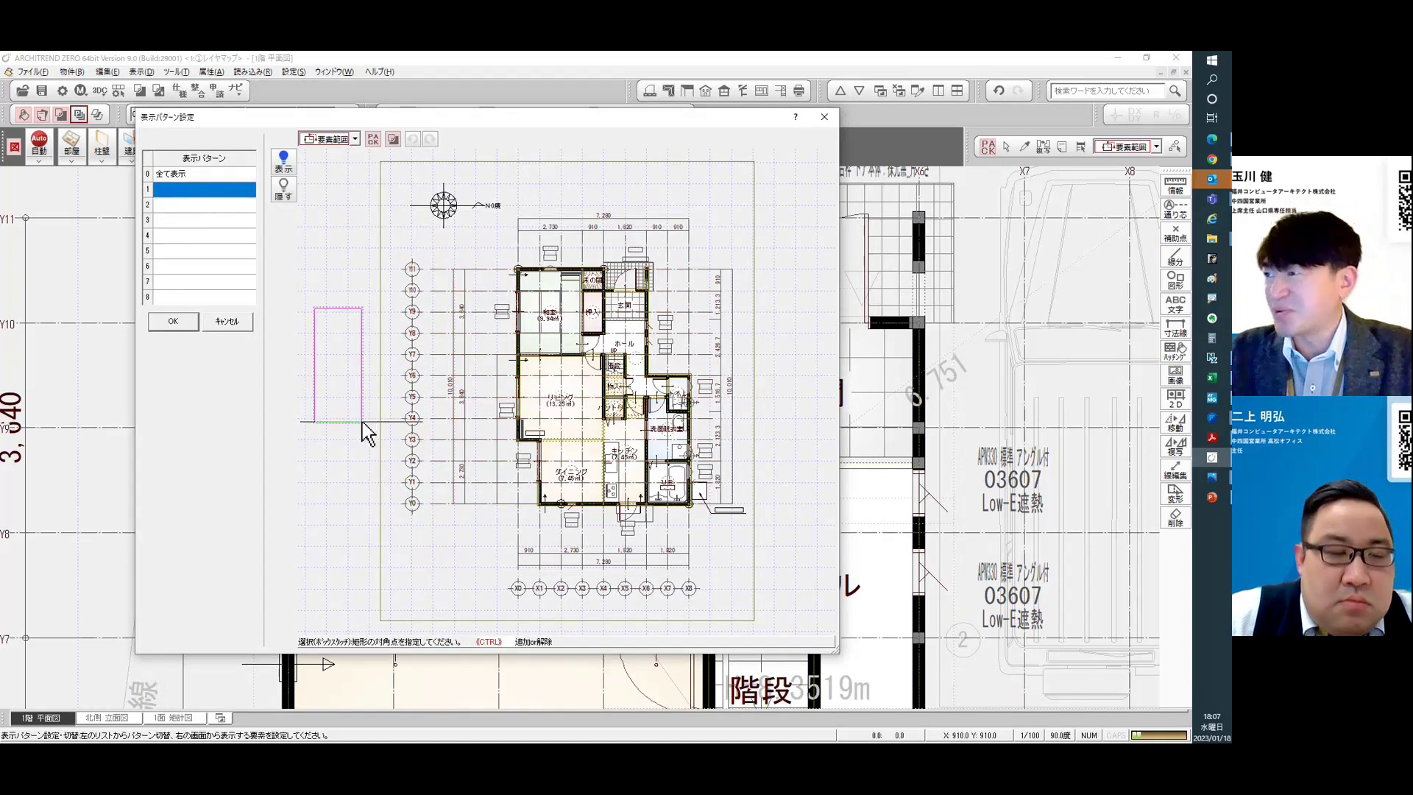
click(404, 299)
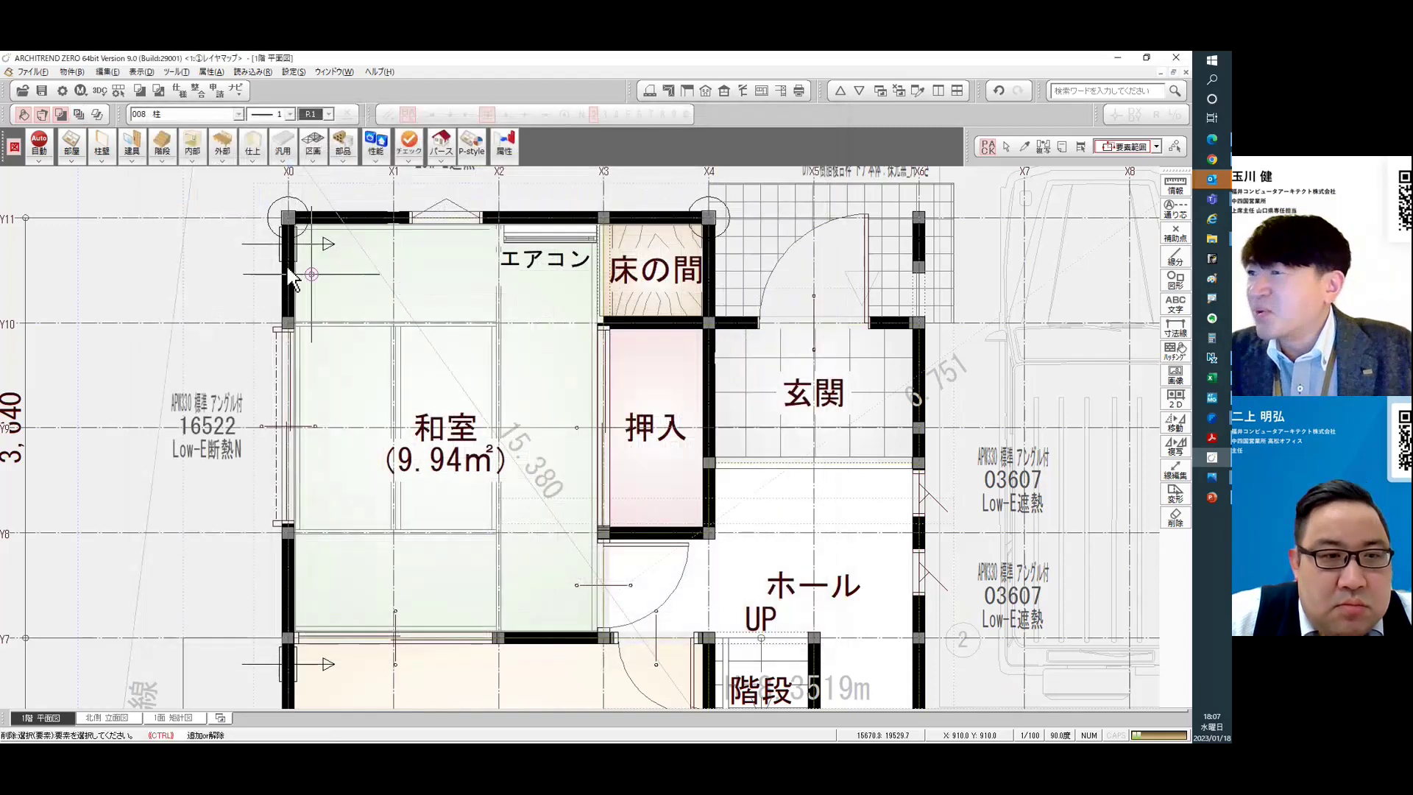
In display pattern 1, select the Y grid lines beside the floor plan and hide them.
click(77, 115)
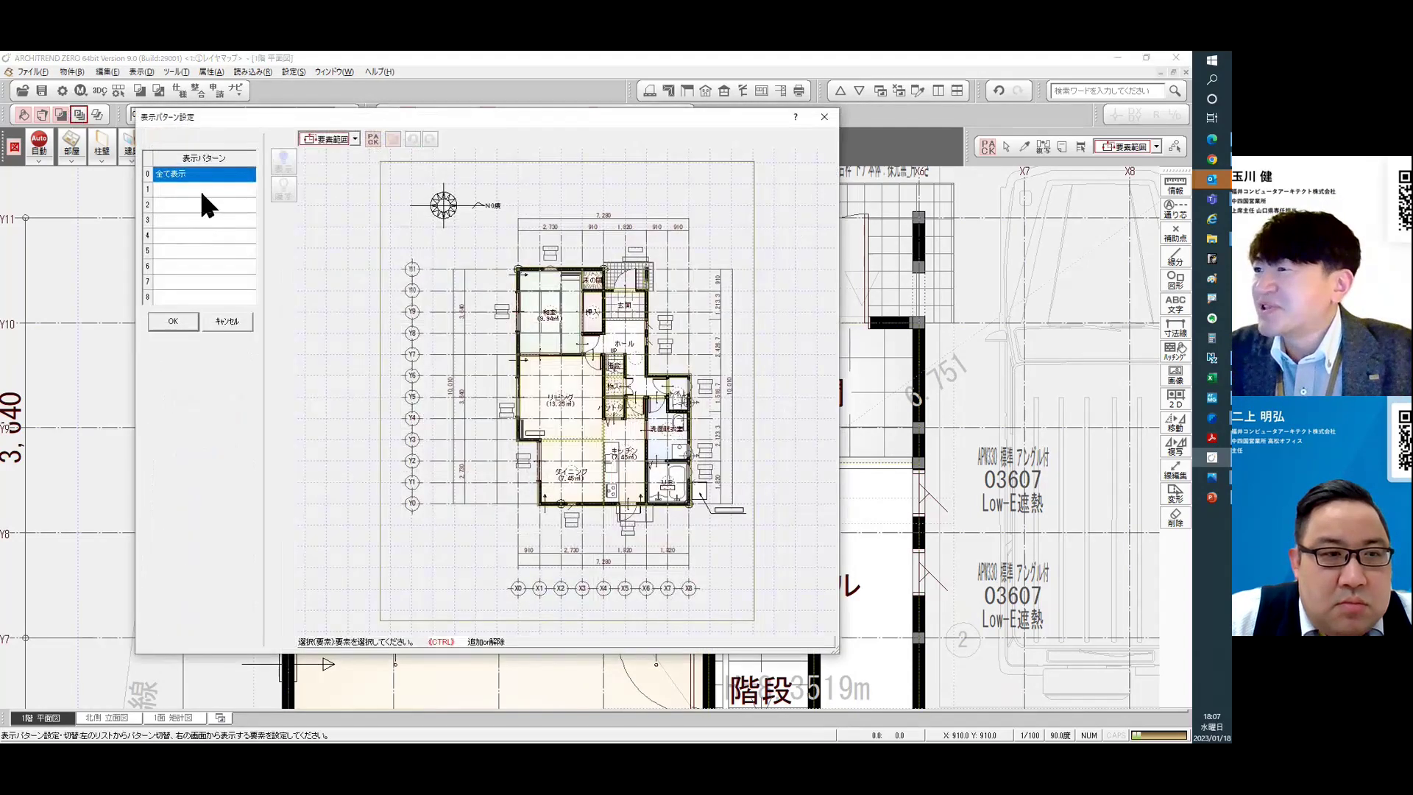
click(383, 231)
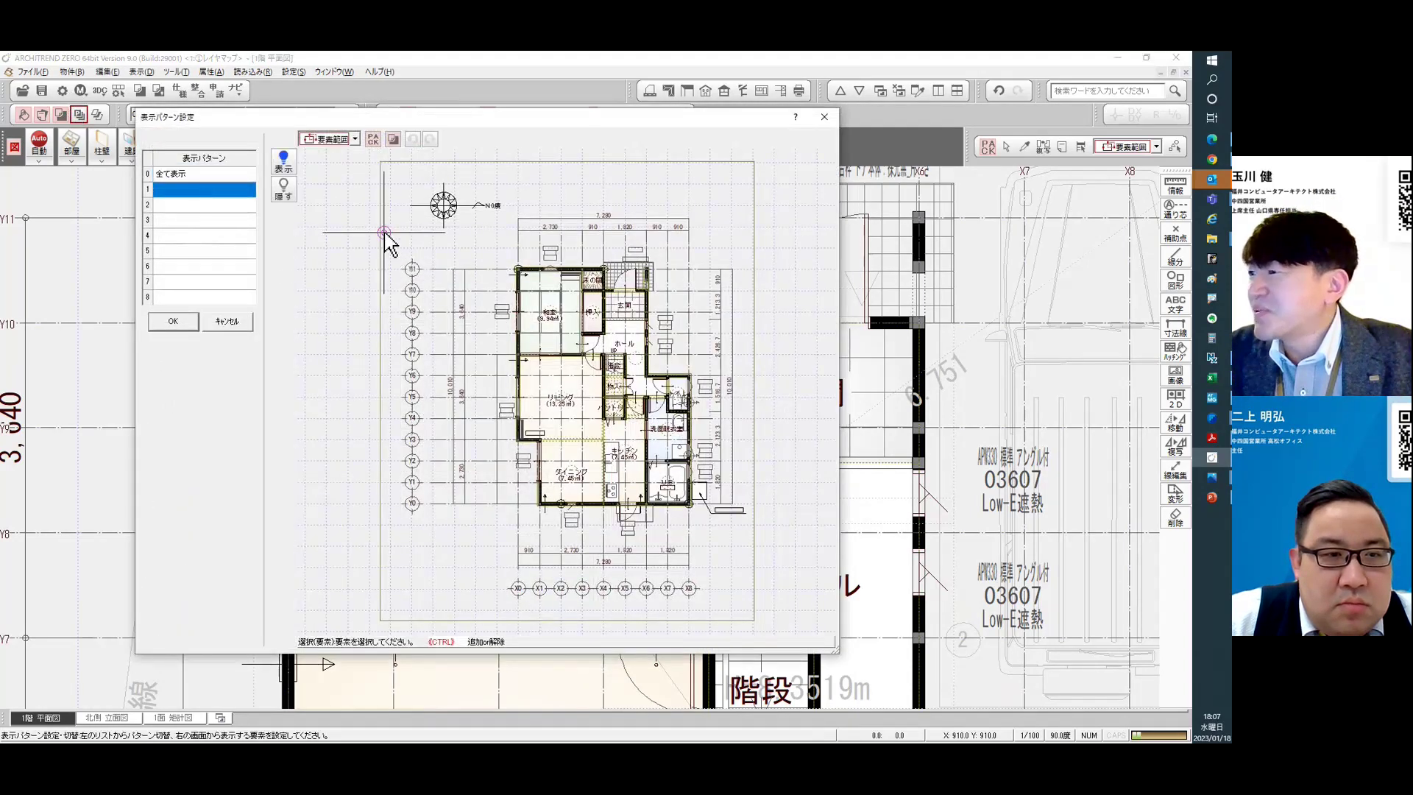
click(444, 601)
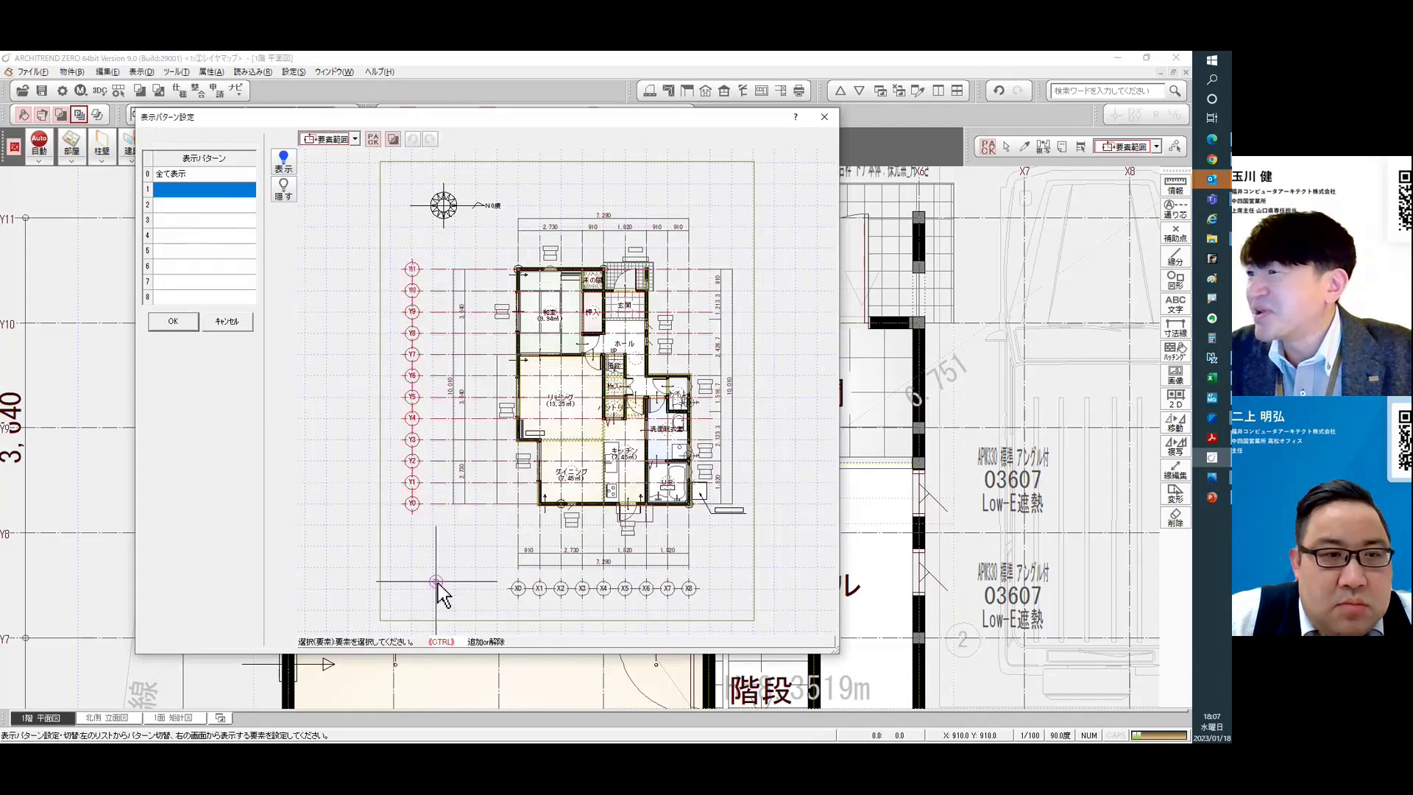
click(284, 188)
Hide the X grid lines and the dimensions below the plan in display pattern 1, and apply the pattern.
click(455, 544)
click(738, 622)
click(283, 189)
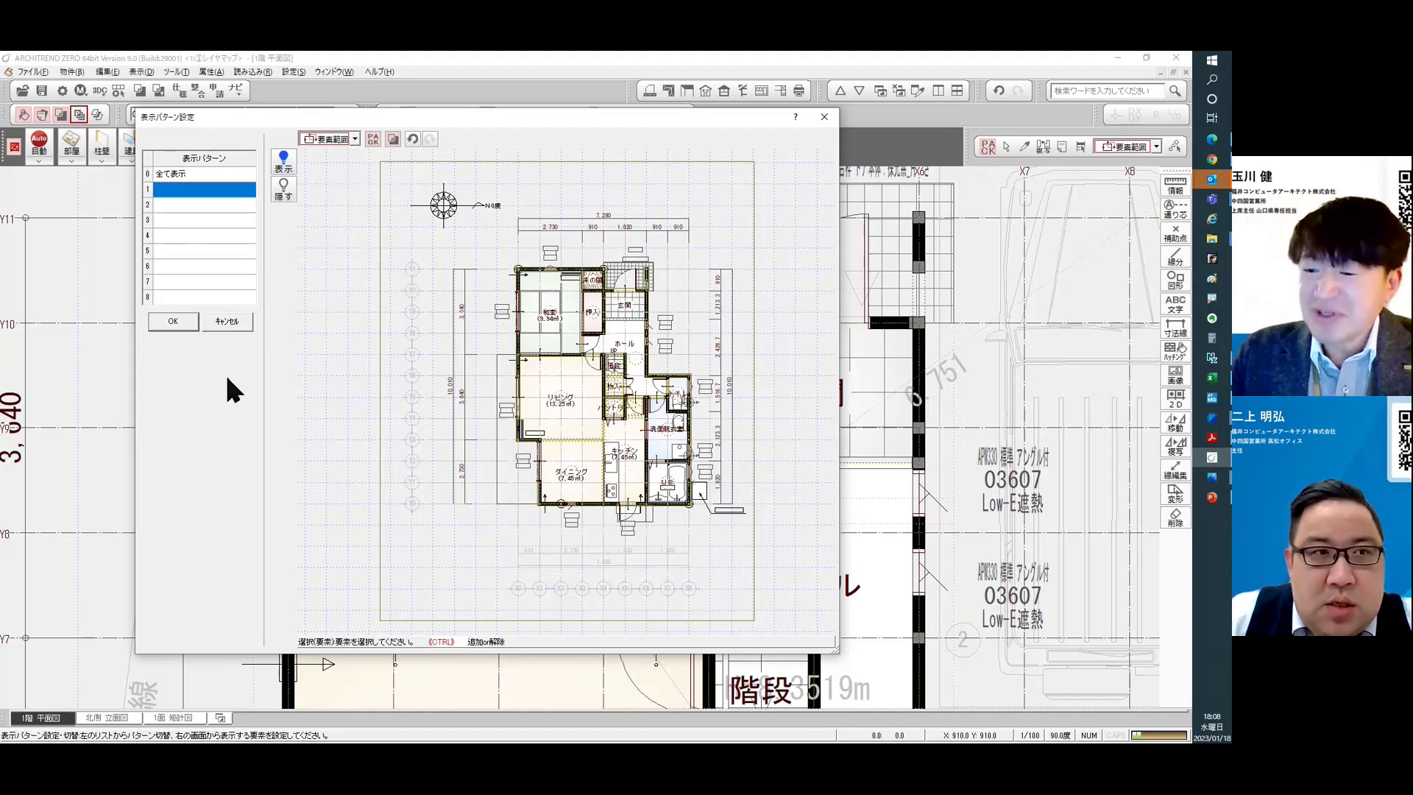
click(170, 322)
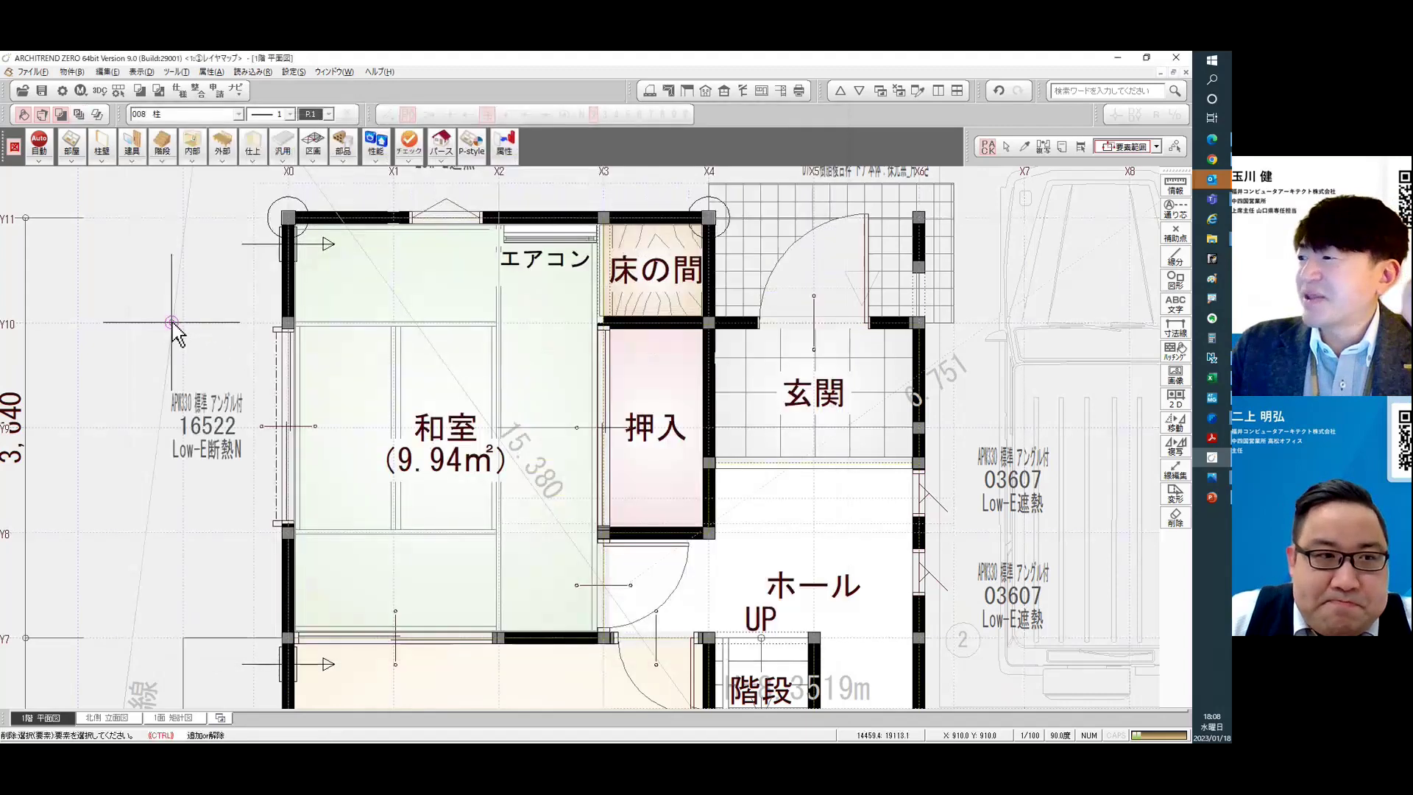
Check the layer display and search settings, the whole floor plan, and the elements hidden in display pattern 1.
click(98, 116)
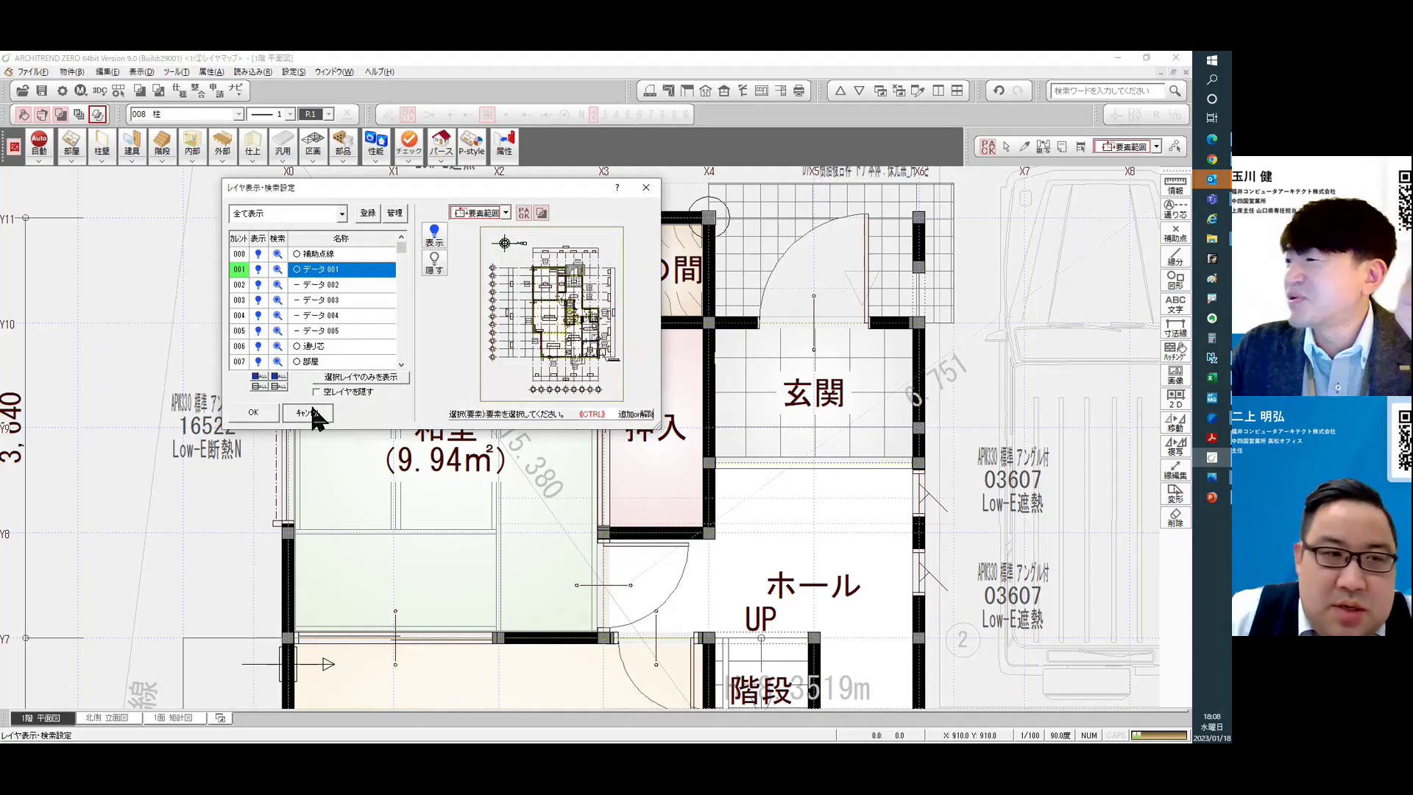
click(313, 414)
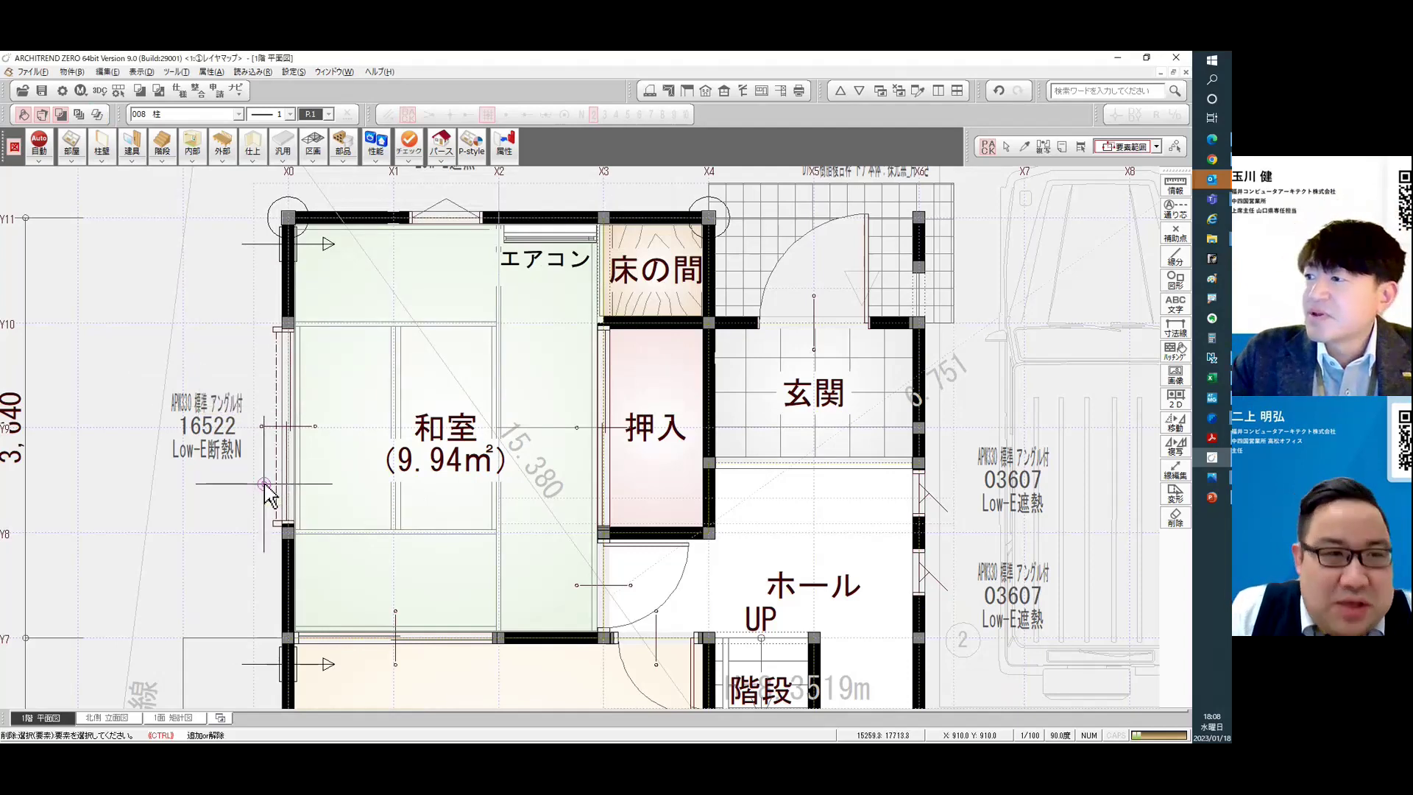
scroll(338, 457, down, 5)
right_drag(434, 279, 798, 610)
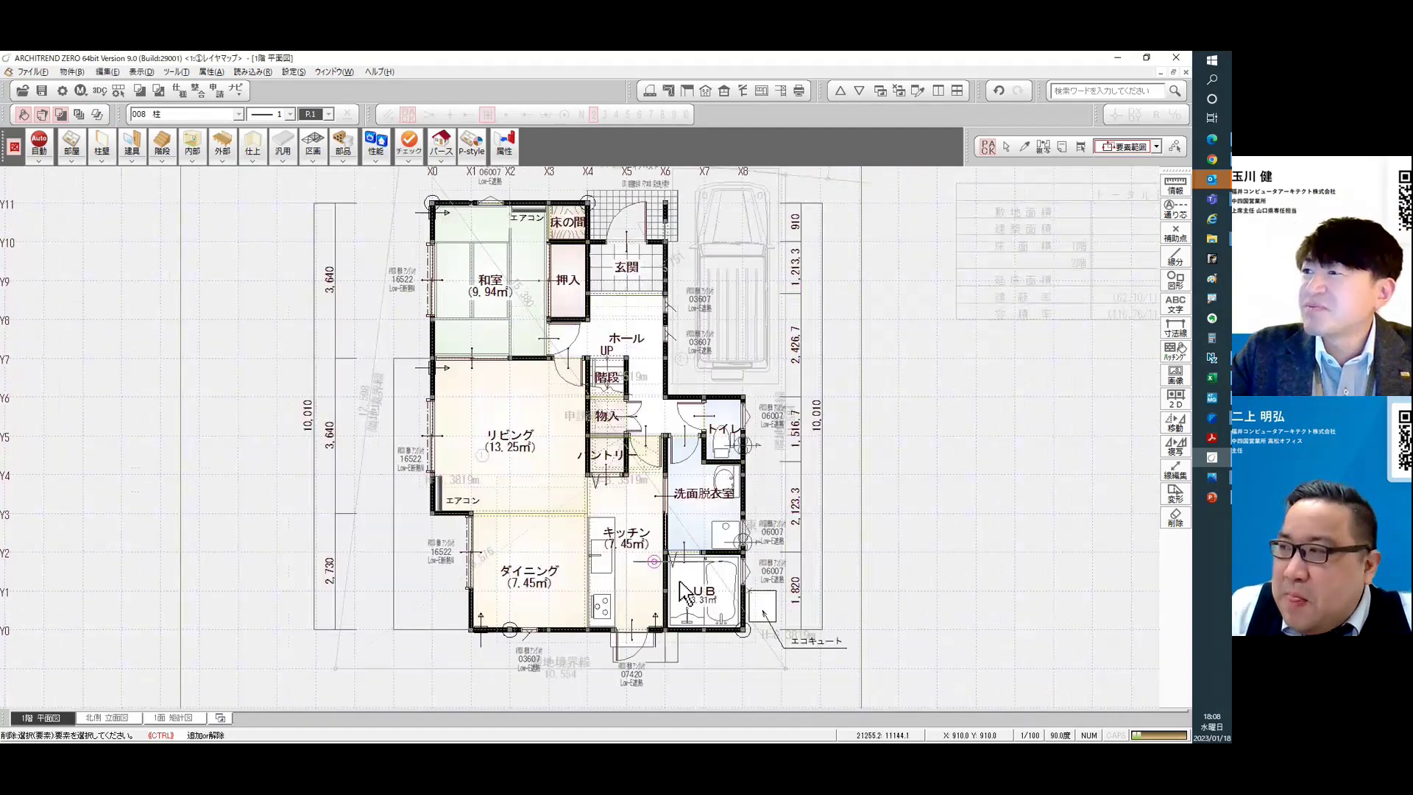
click(81, 114)
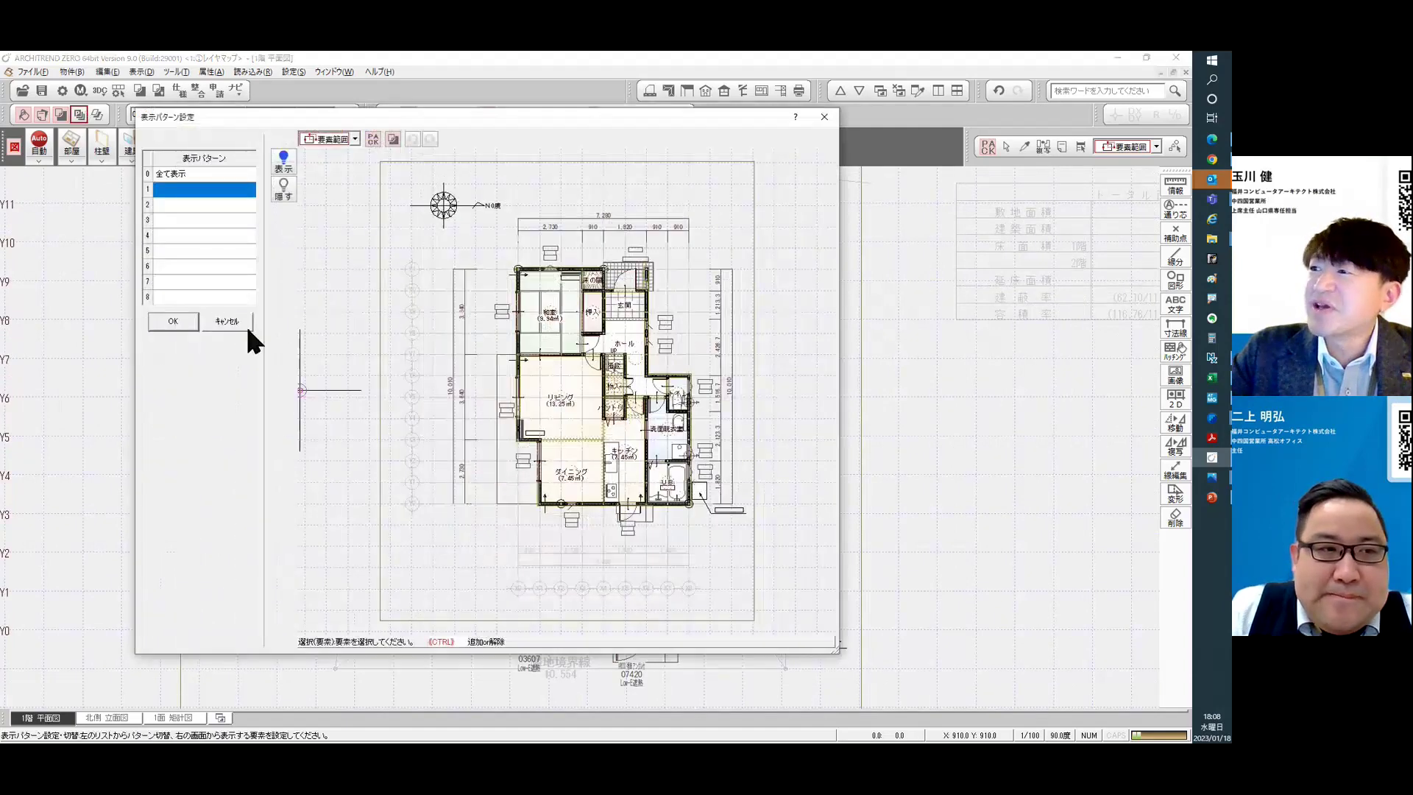
click(195, 187)
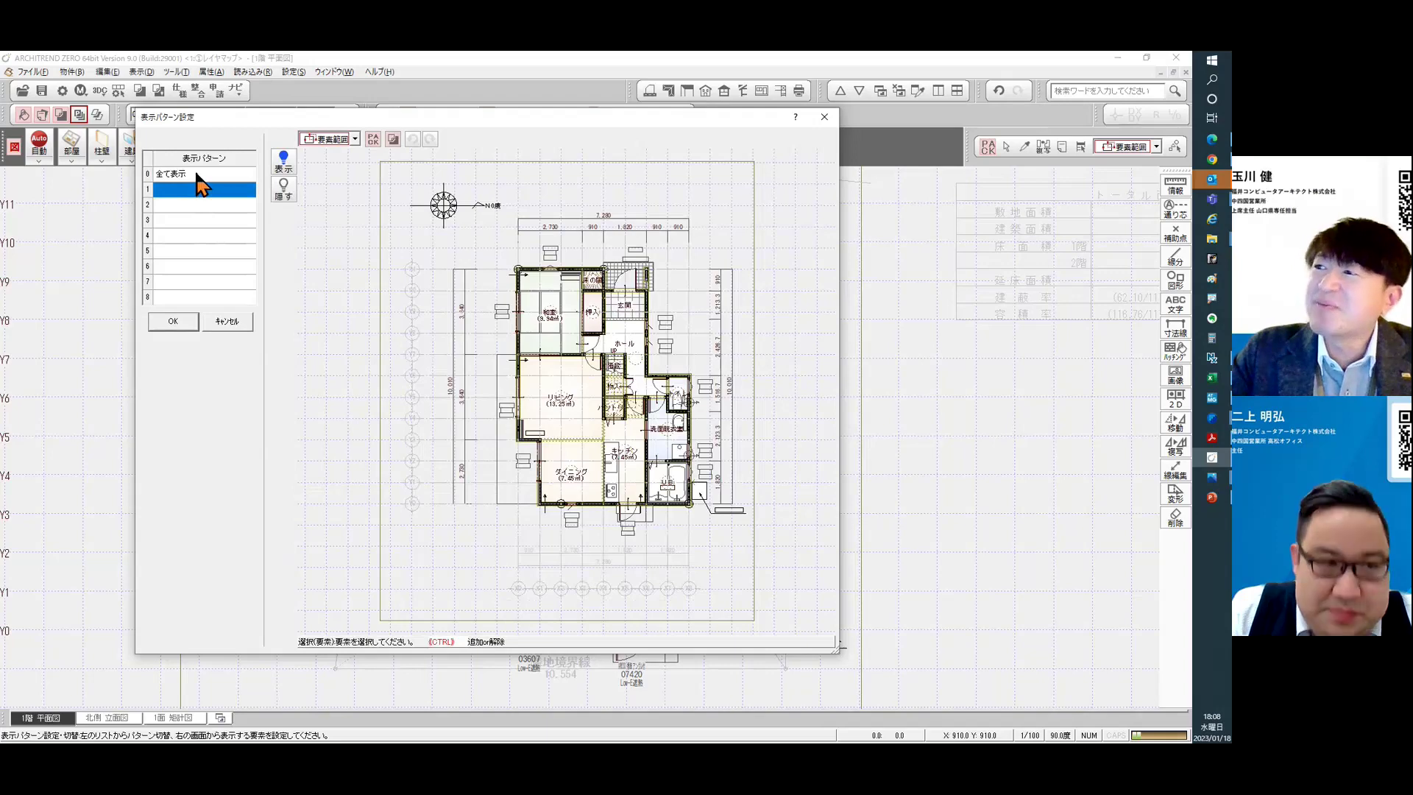
click(197, 186)
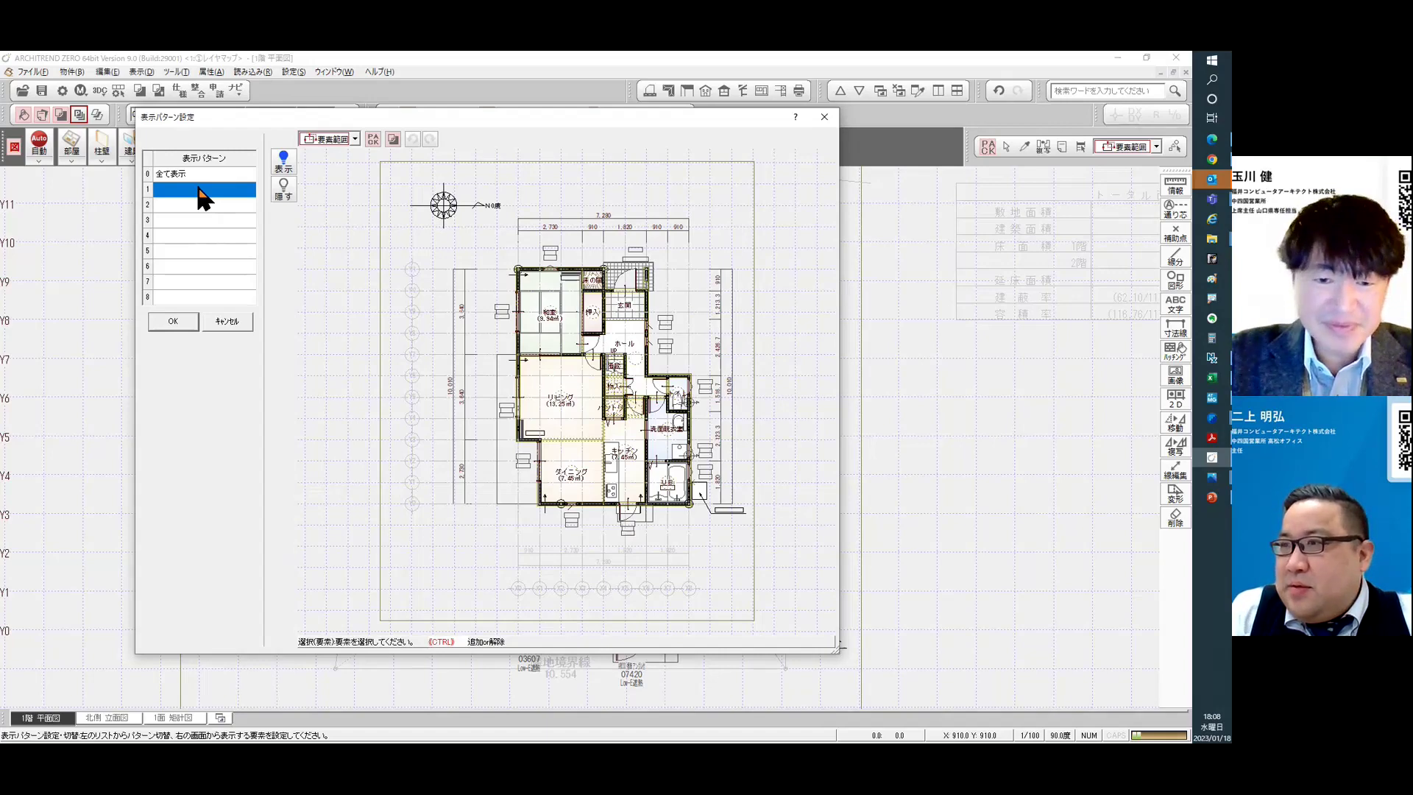
click(242, 322)
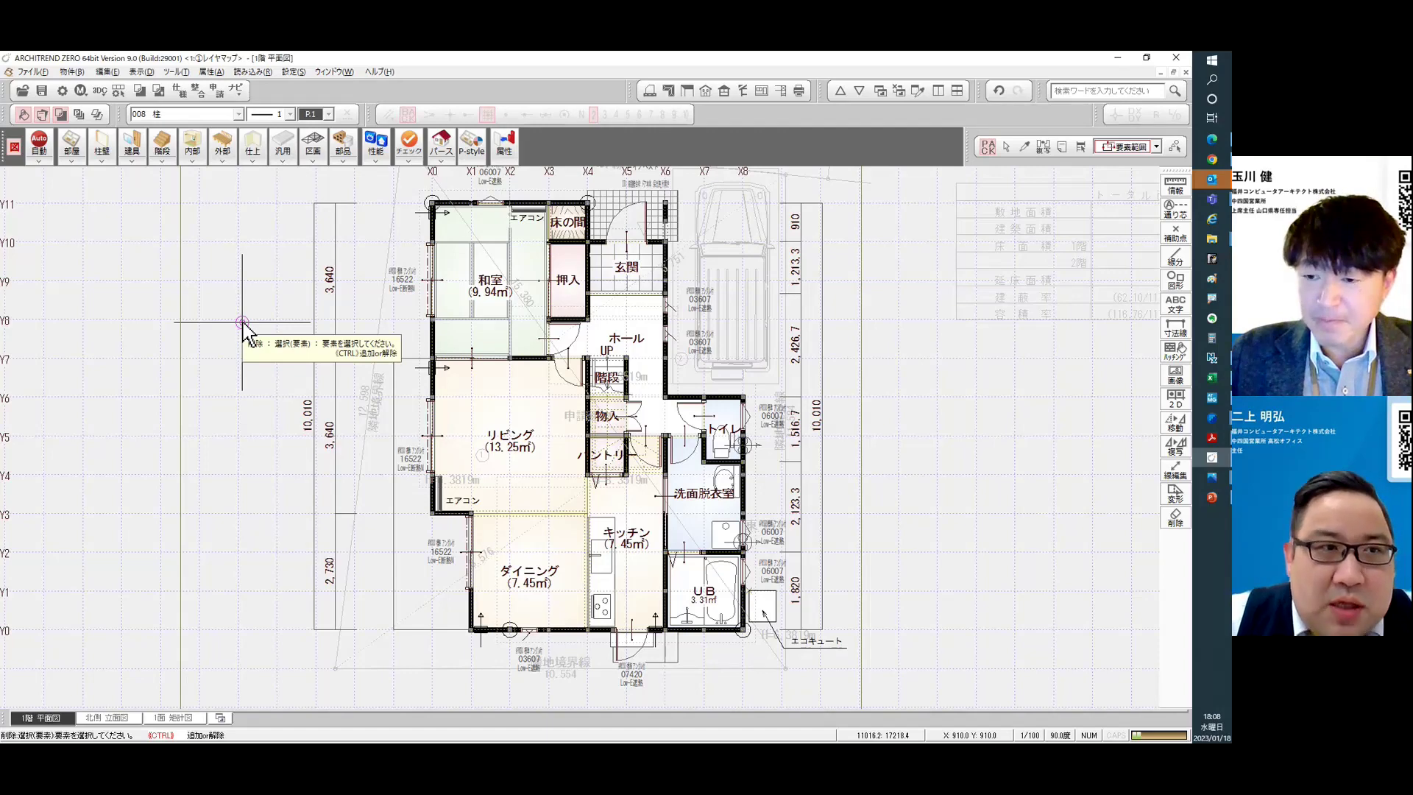
click(1130, 147)
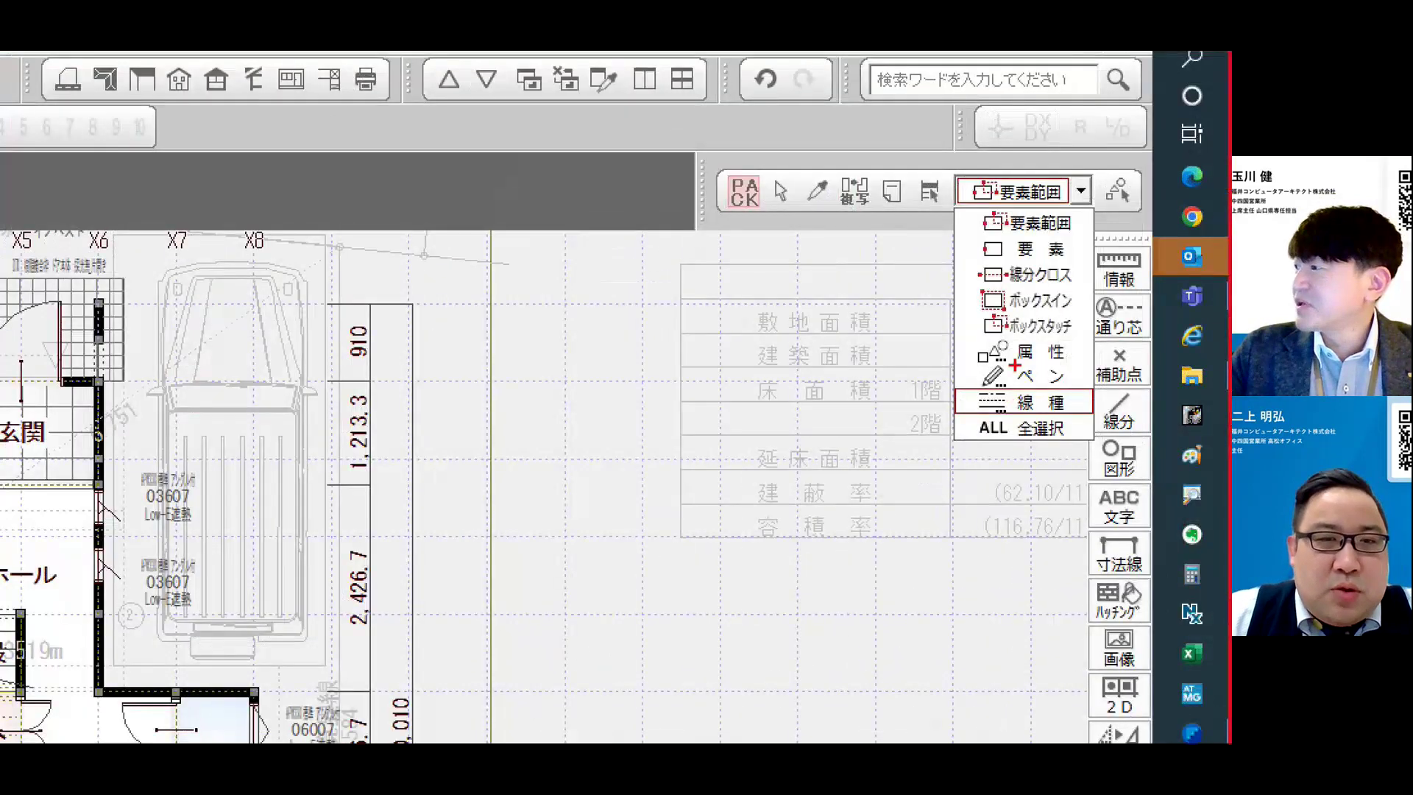
drag(1101, 228, 1127, 233)
mouse_move(1017, 364)
mouse_down()
mouse_move(1049, 333)
mouse_move(979, 343)
mouse_up()
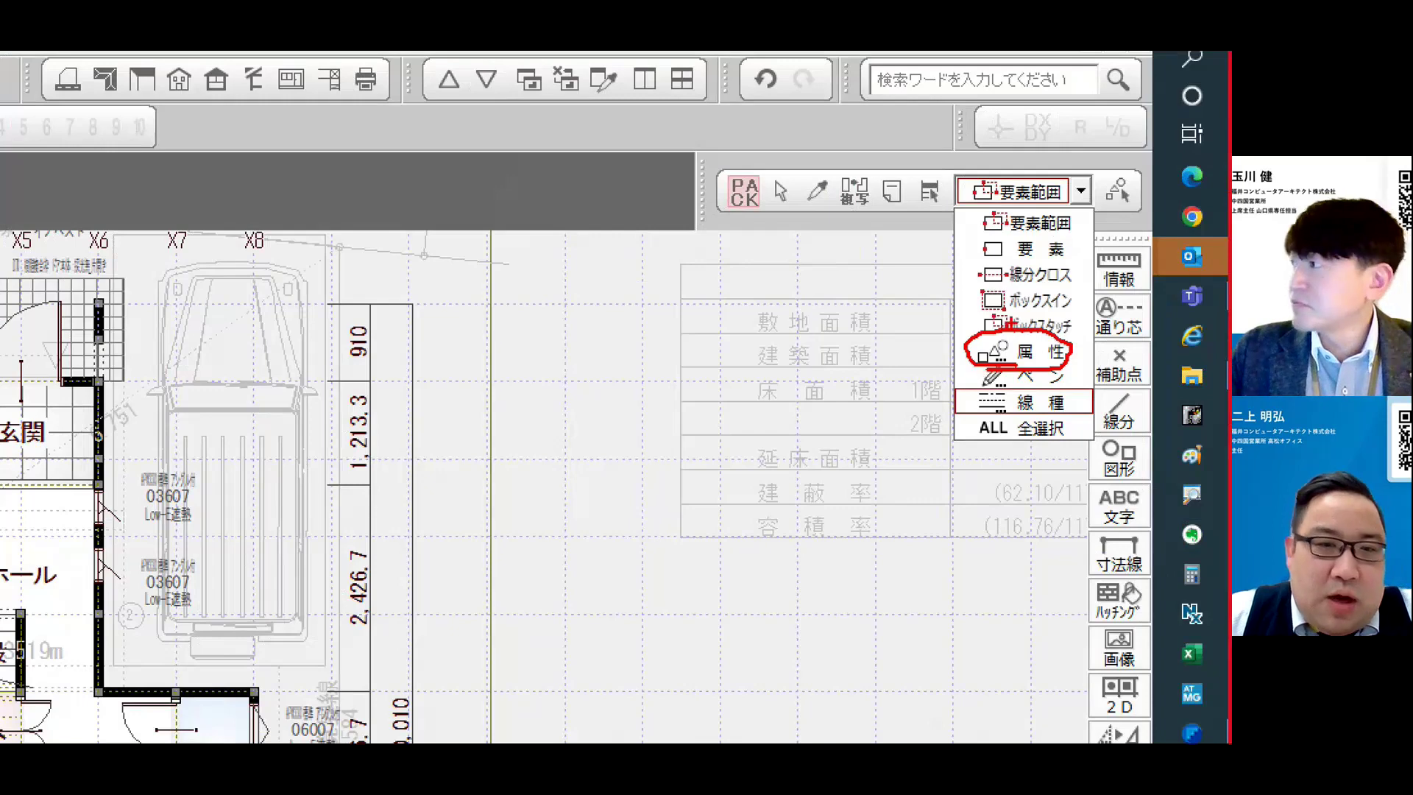
click(1024, 402)
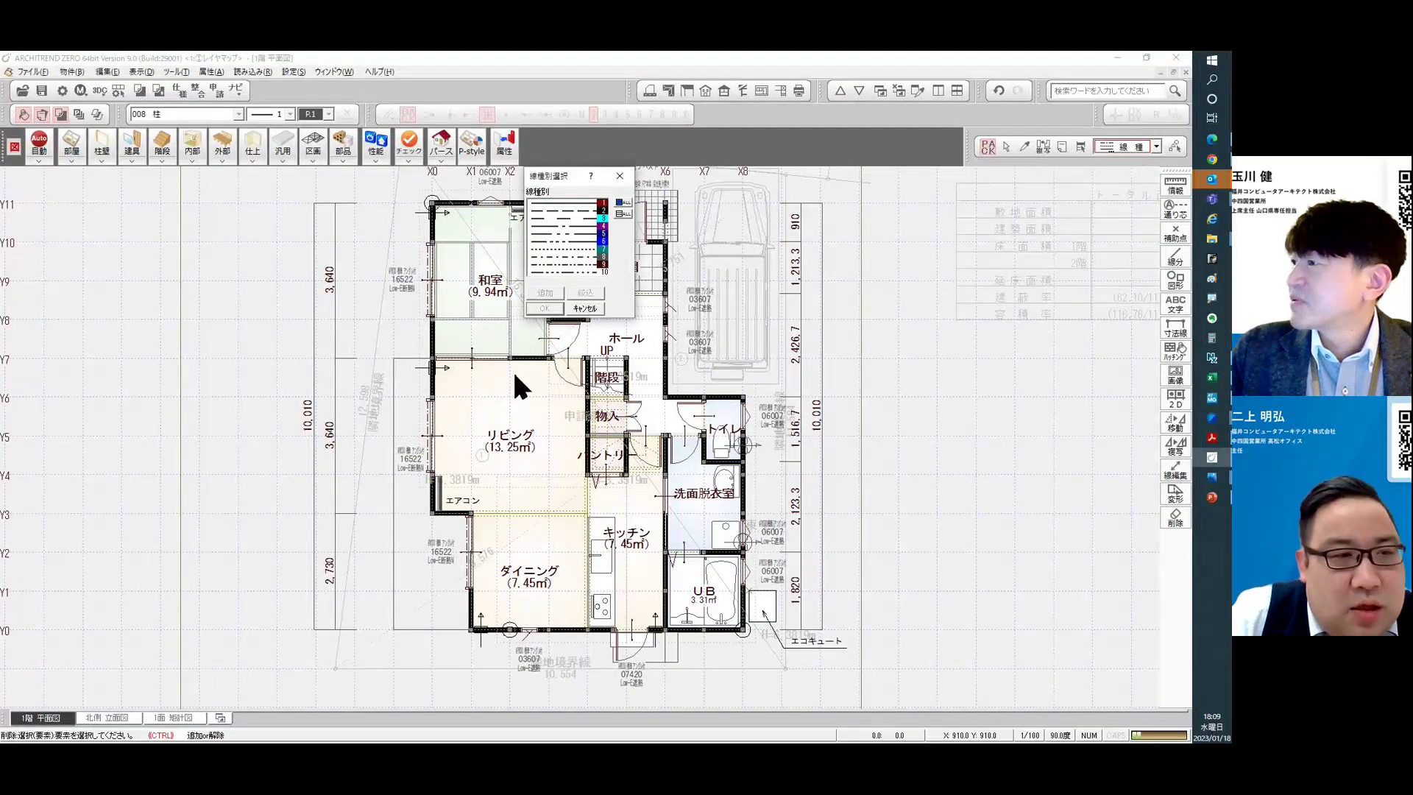
click(586, 308)
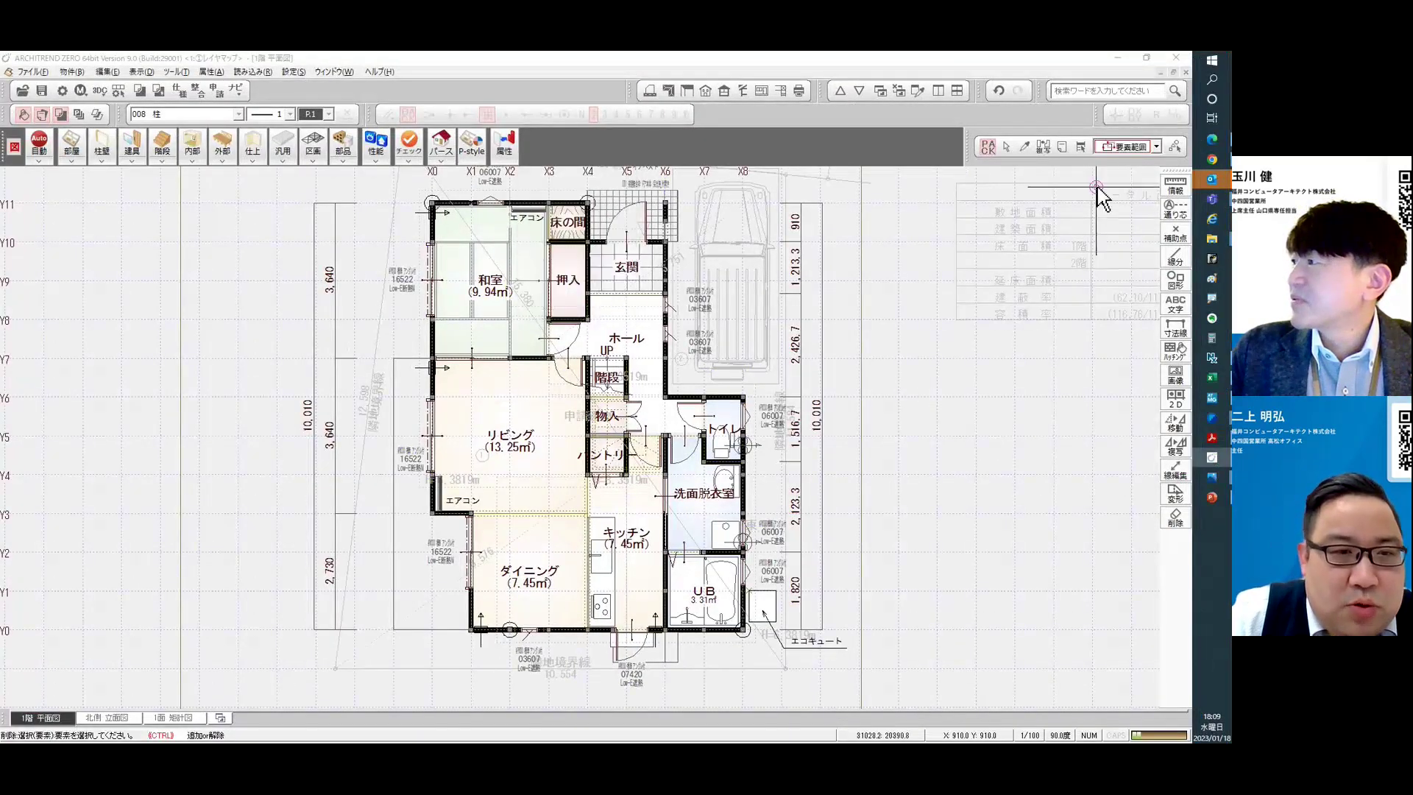
Select all columns in the floor plan by attribute, using the 柱 type in the 属性別選択 list.
click(1126, 149)
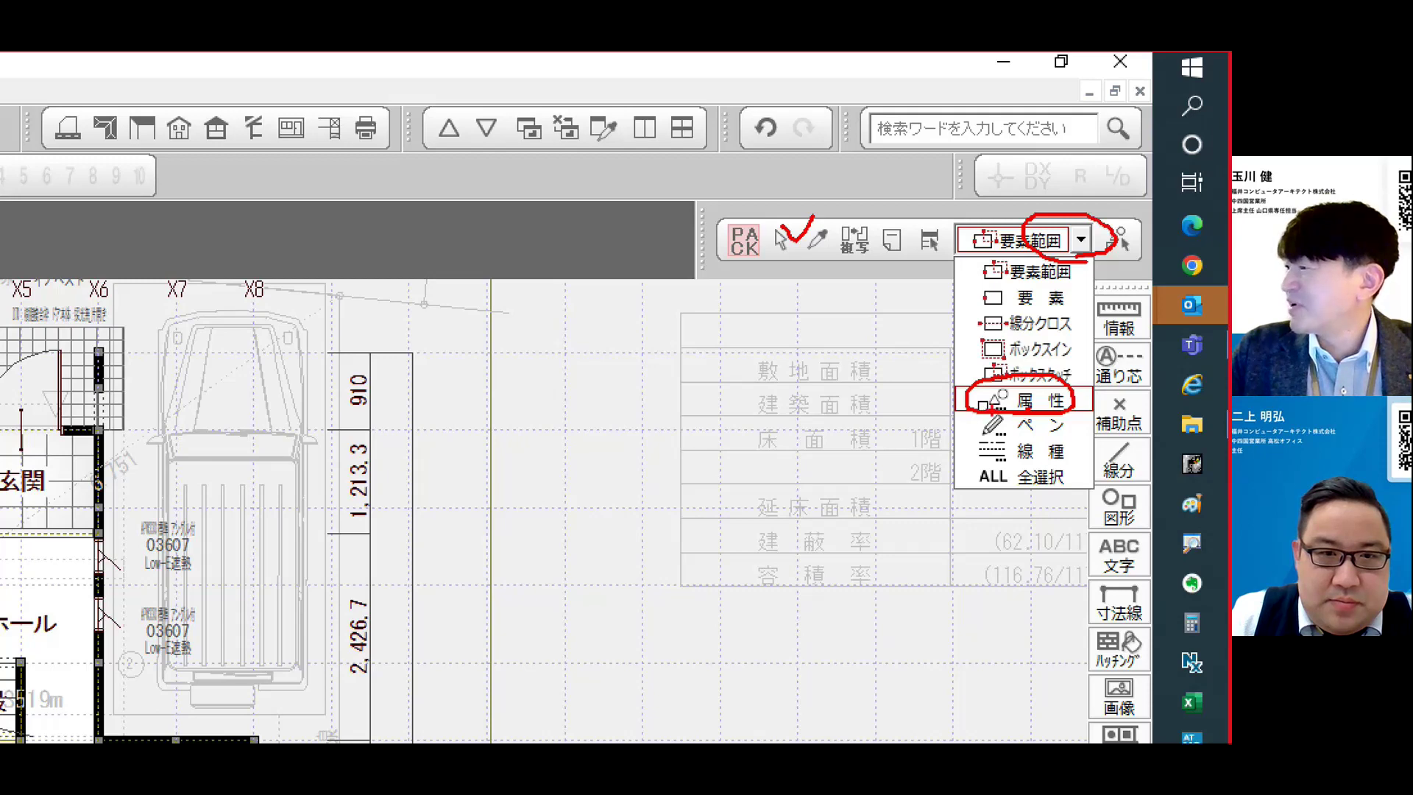
click(1020, 400)
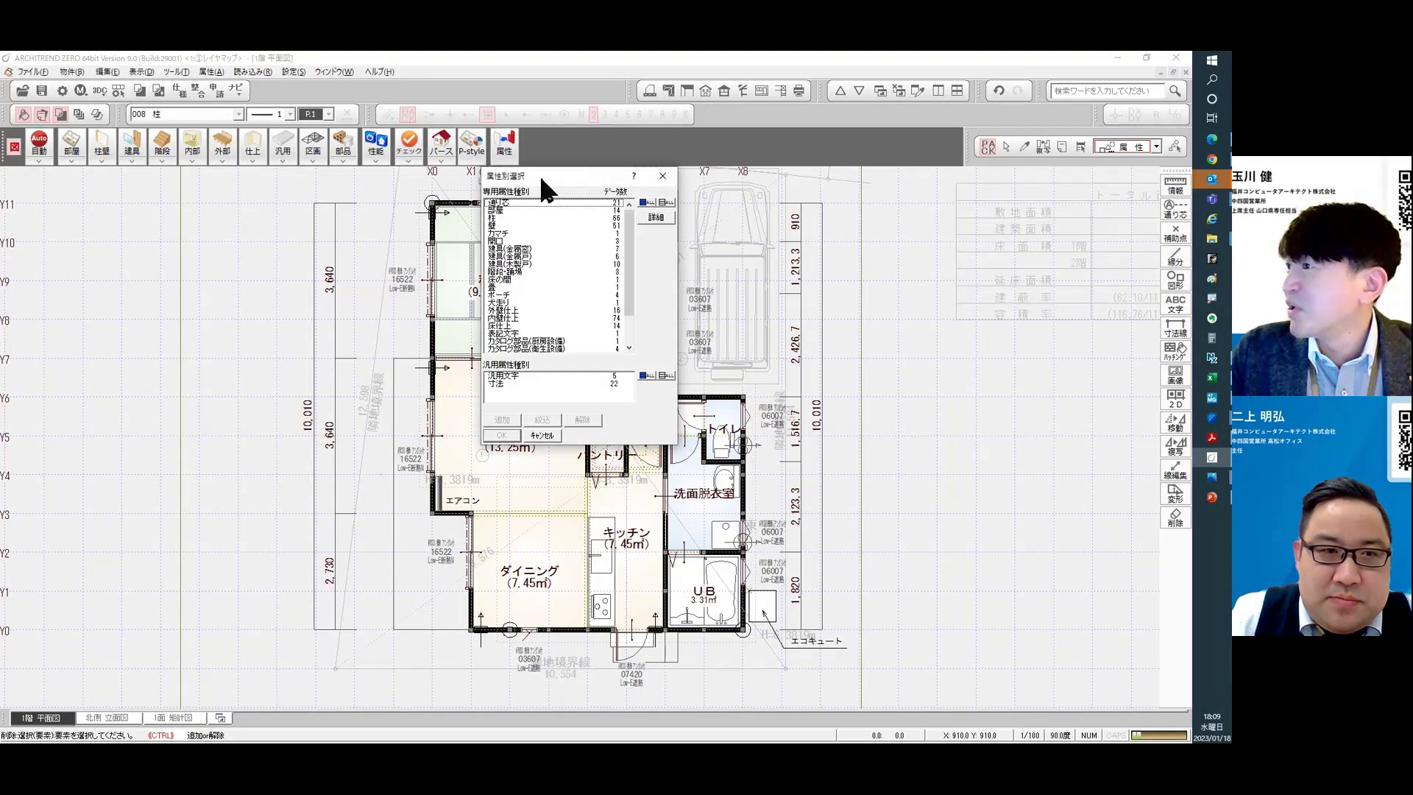
drag(541, 188, 513, 254)
mouse_move(601, 313)
mouse_down()
mouse_move(604, 375)
mouse_move(607, 306)
mouse_up()
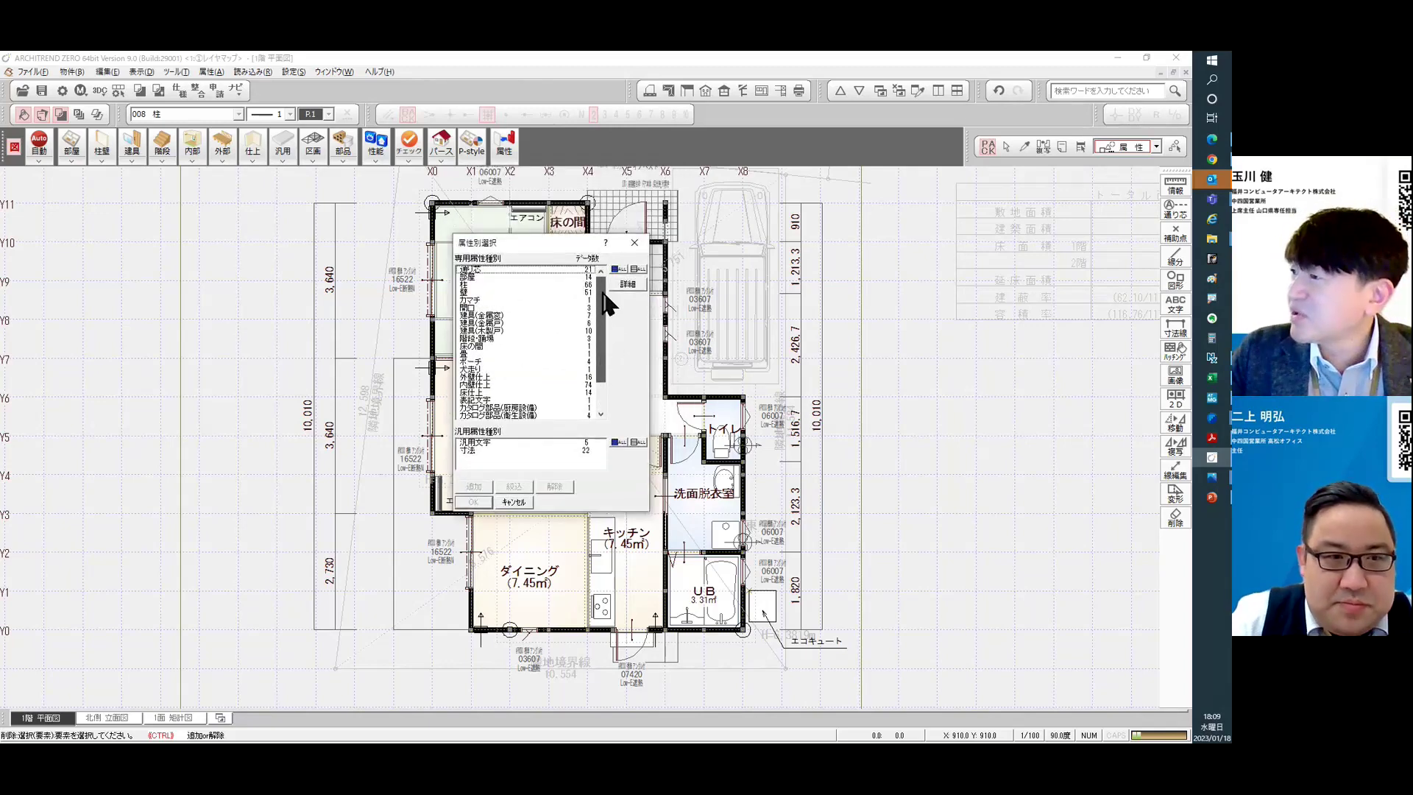
click(471, 286)
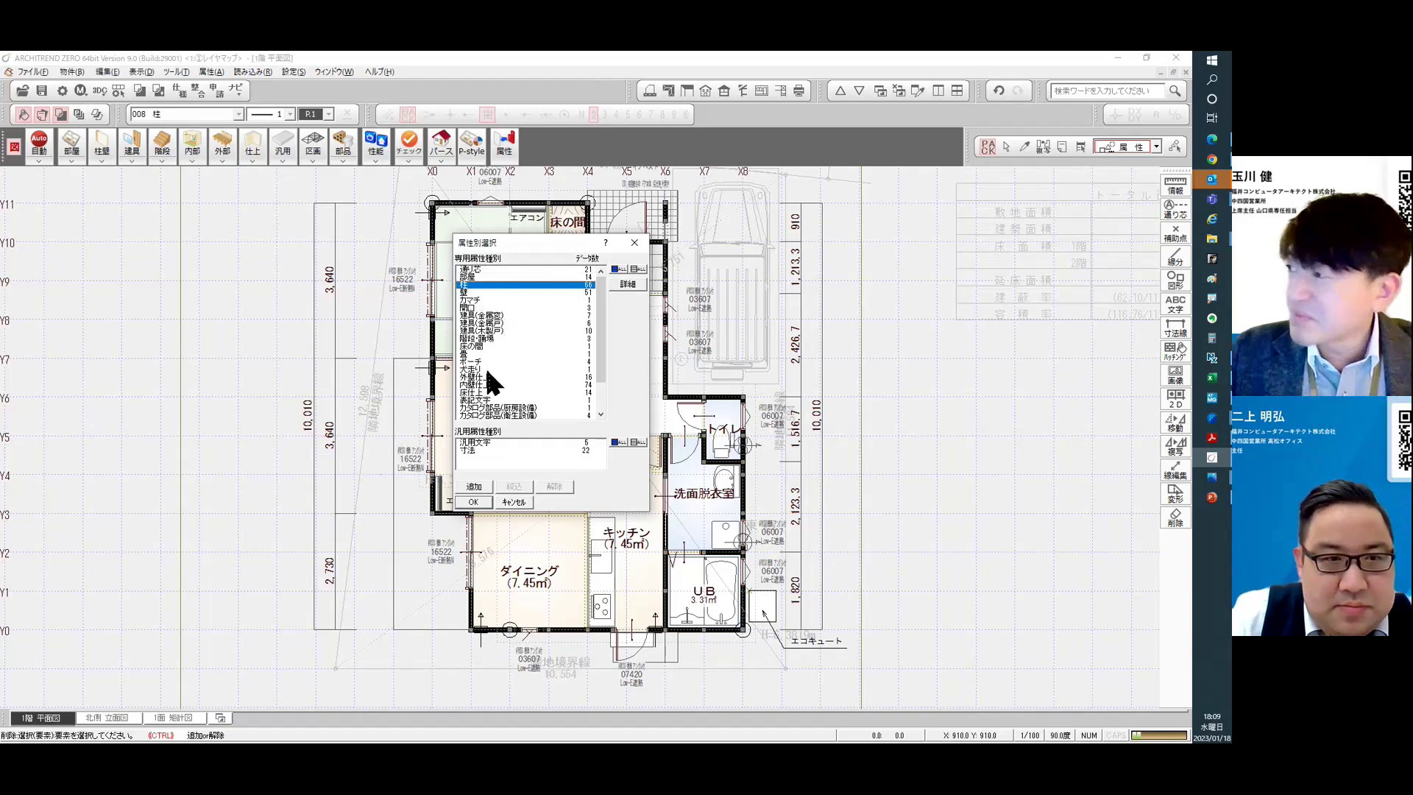
click(485, 504)
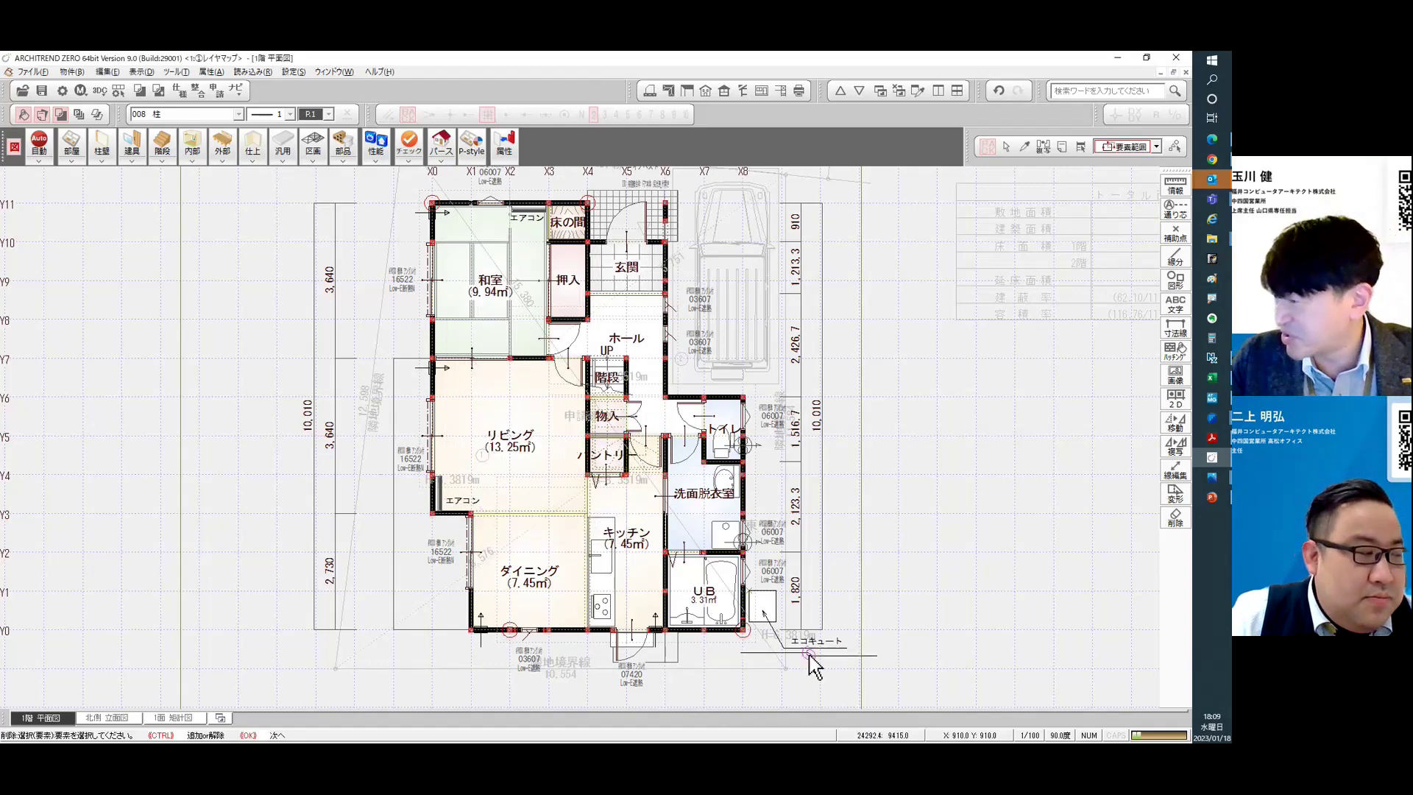
Change the selected columns' 幅X to 120 mm, apply the width to all of them as a batch, and inspect a column up close.
click(507, 147)
click(516, 234)
double_click(678, 361)
text(120)
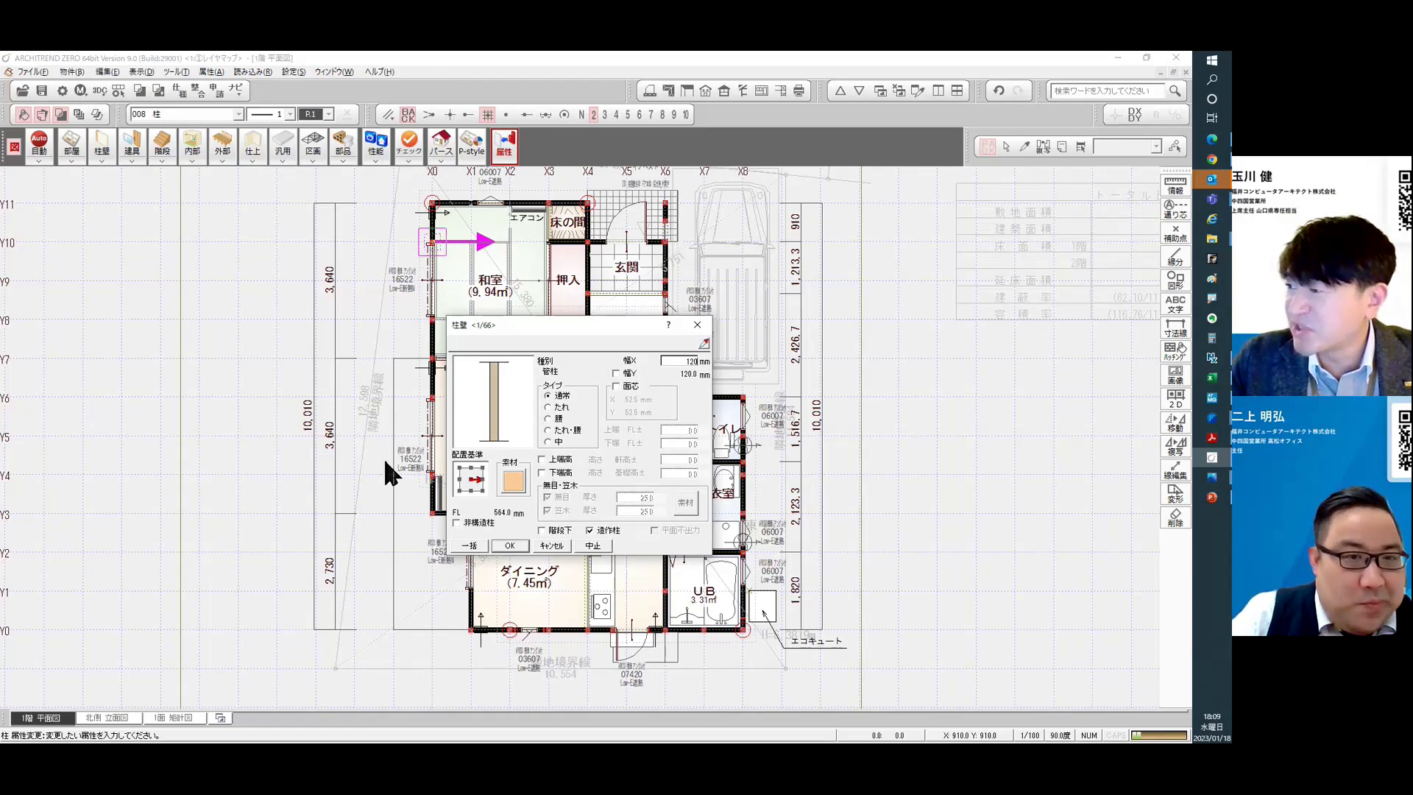
click(669, 360)
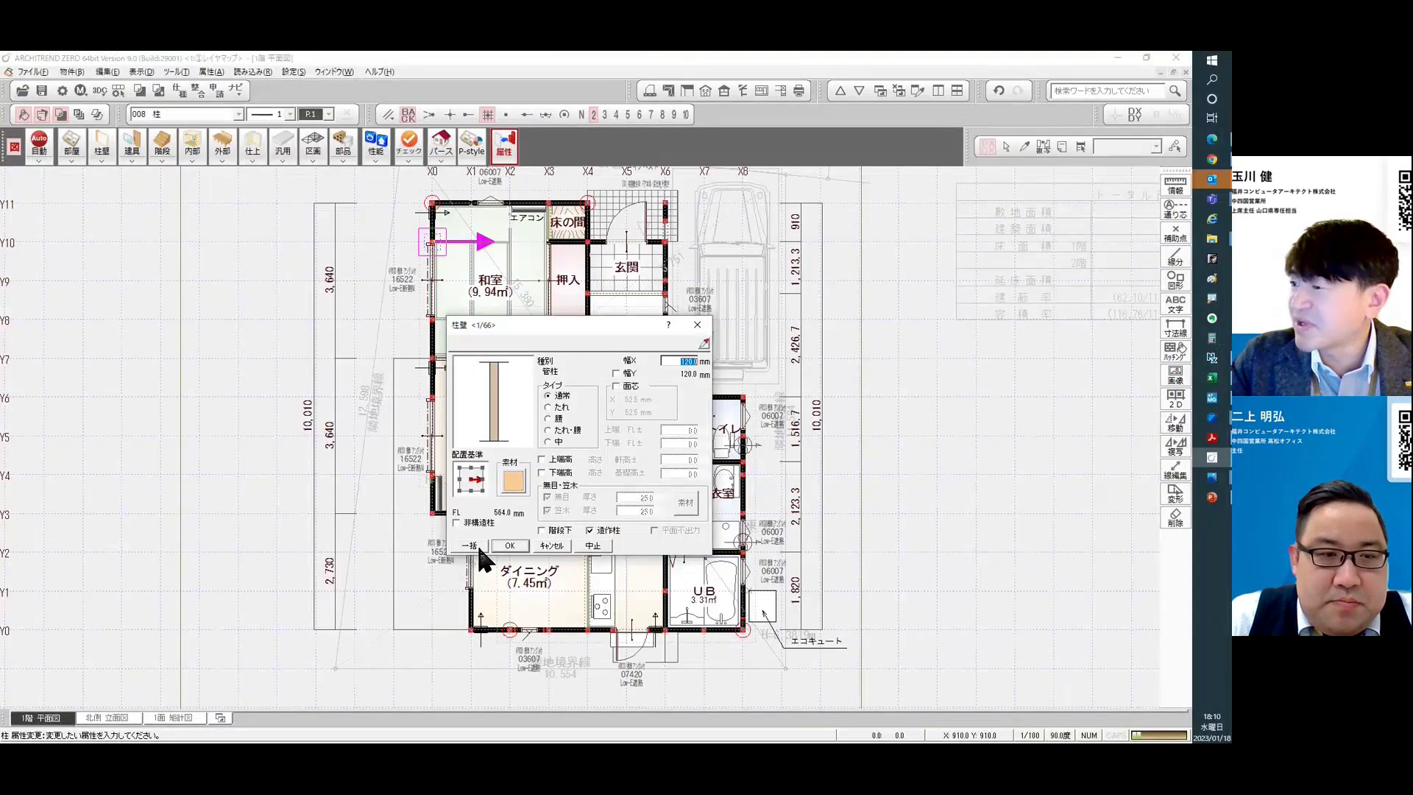
click(587, 393)
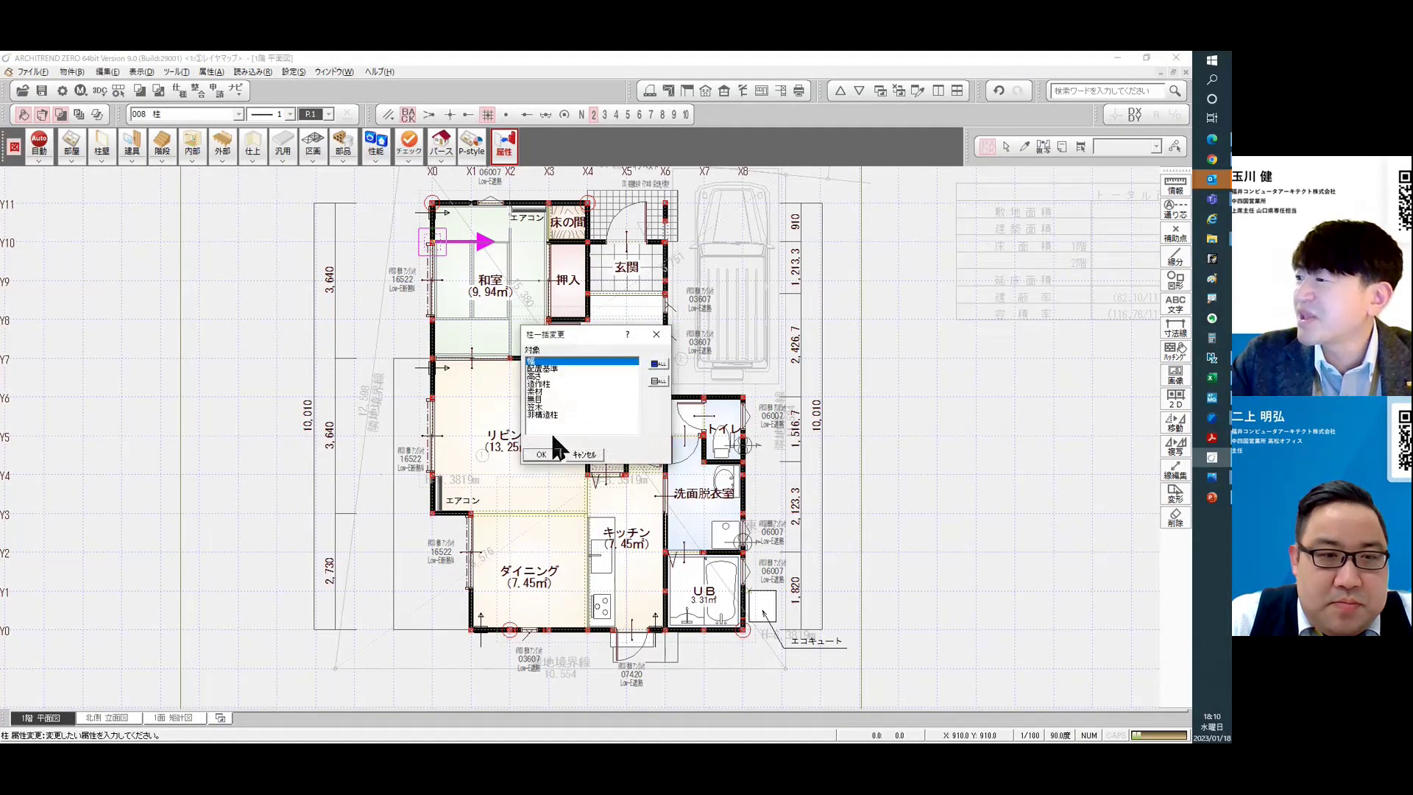
click(540, 455)
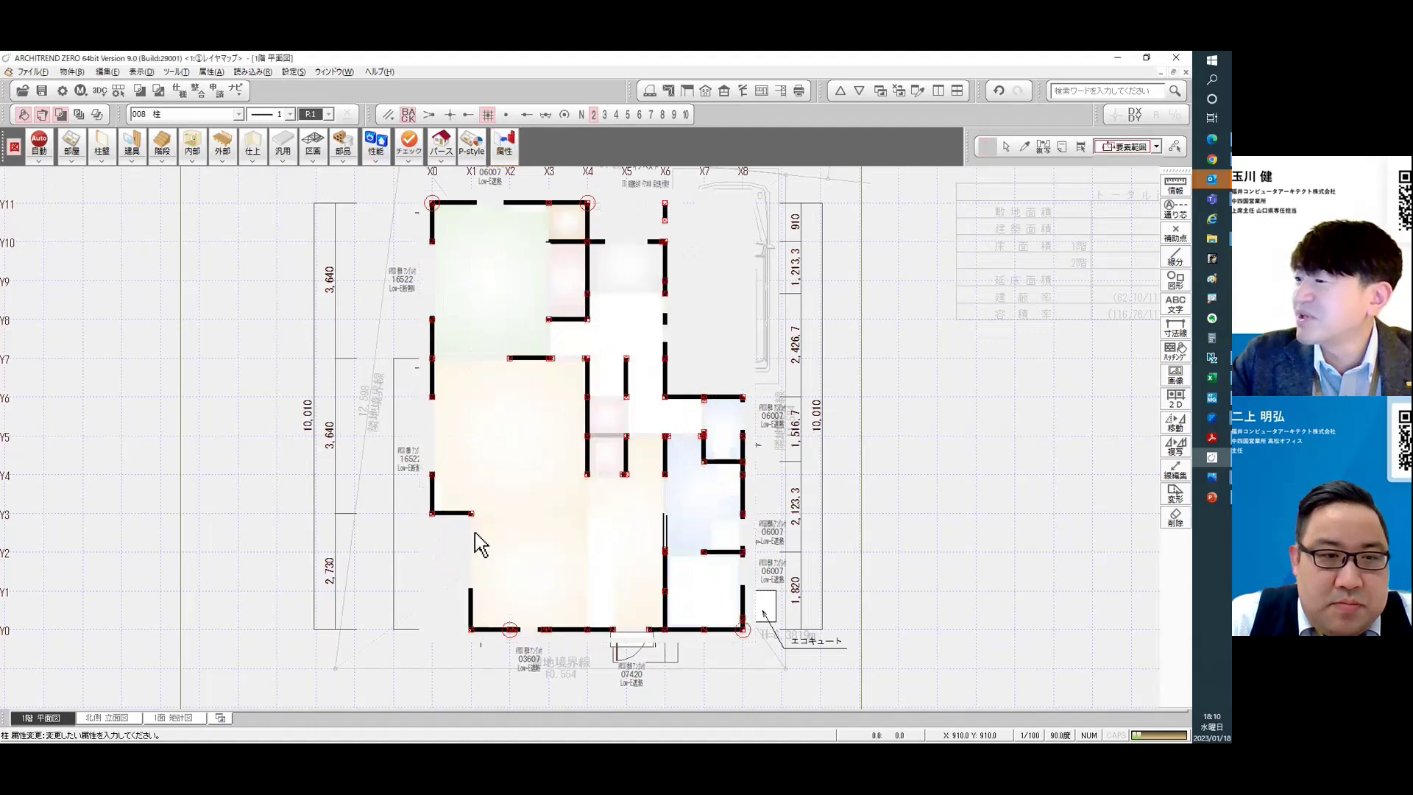
scroll(430, 482, up, 3)
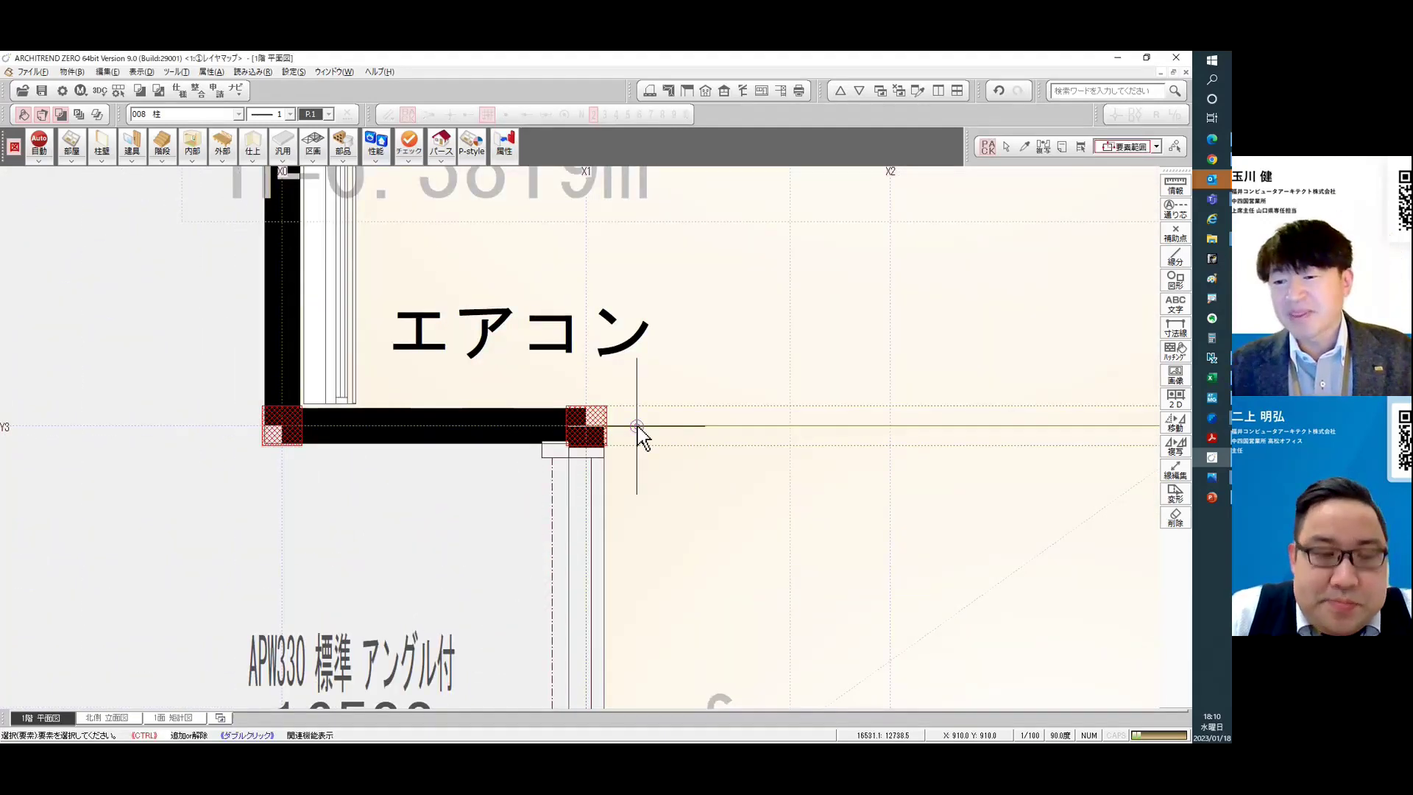
scroll(726, 435, down, 4)
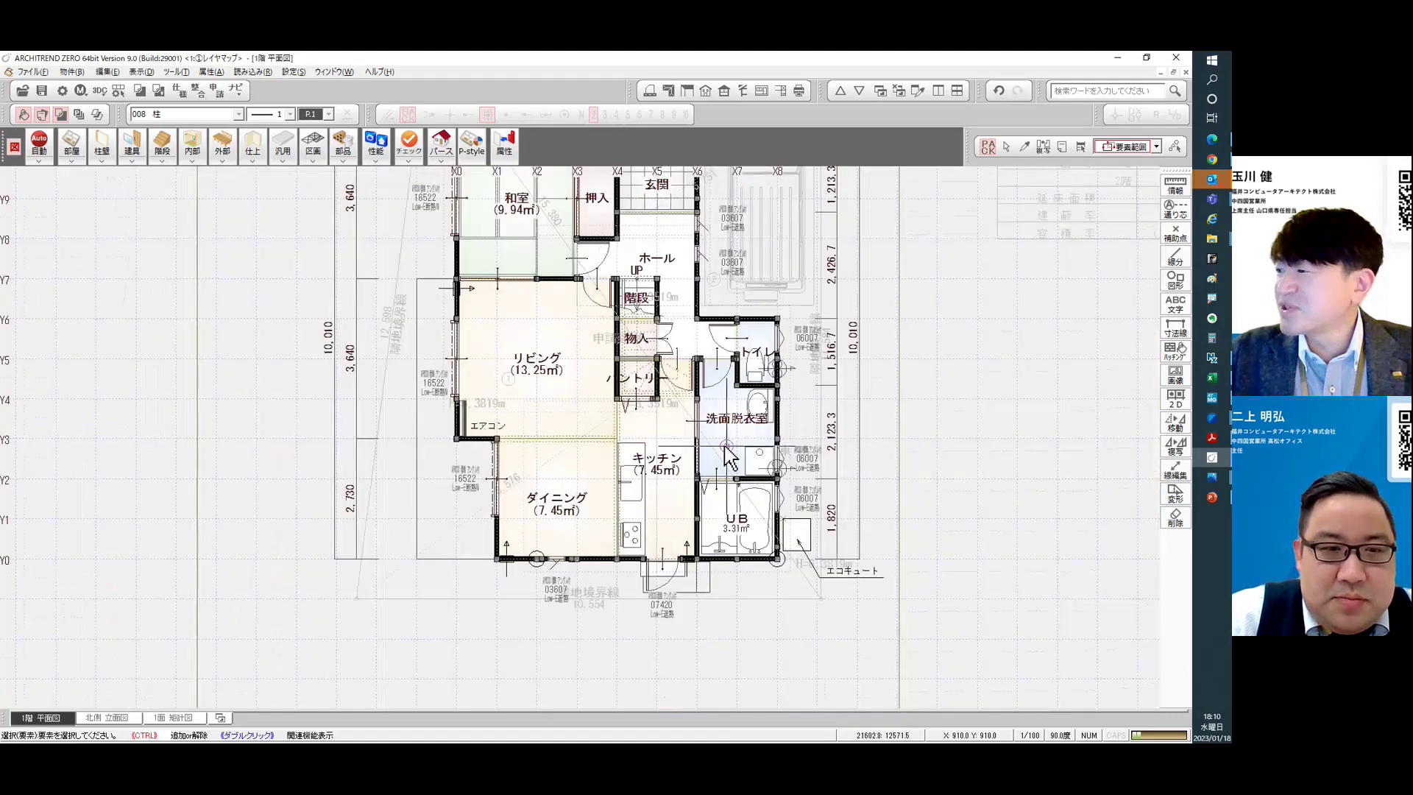
middle_drag(726, 450, 451, 470)
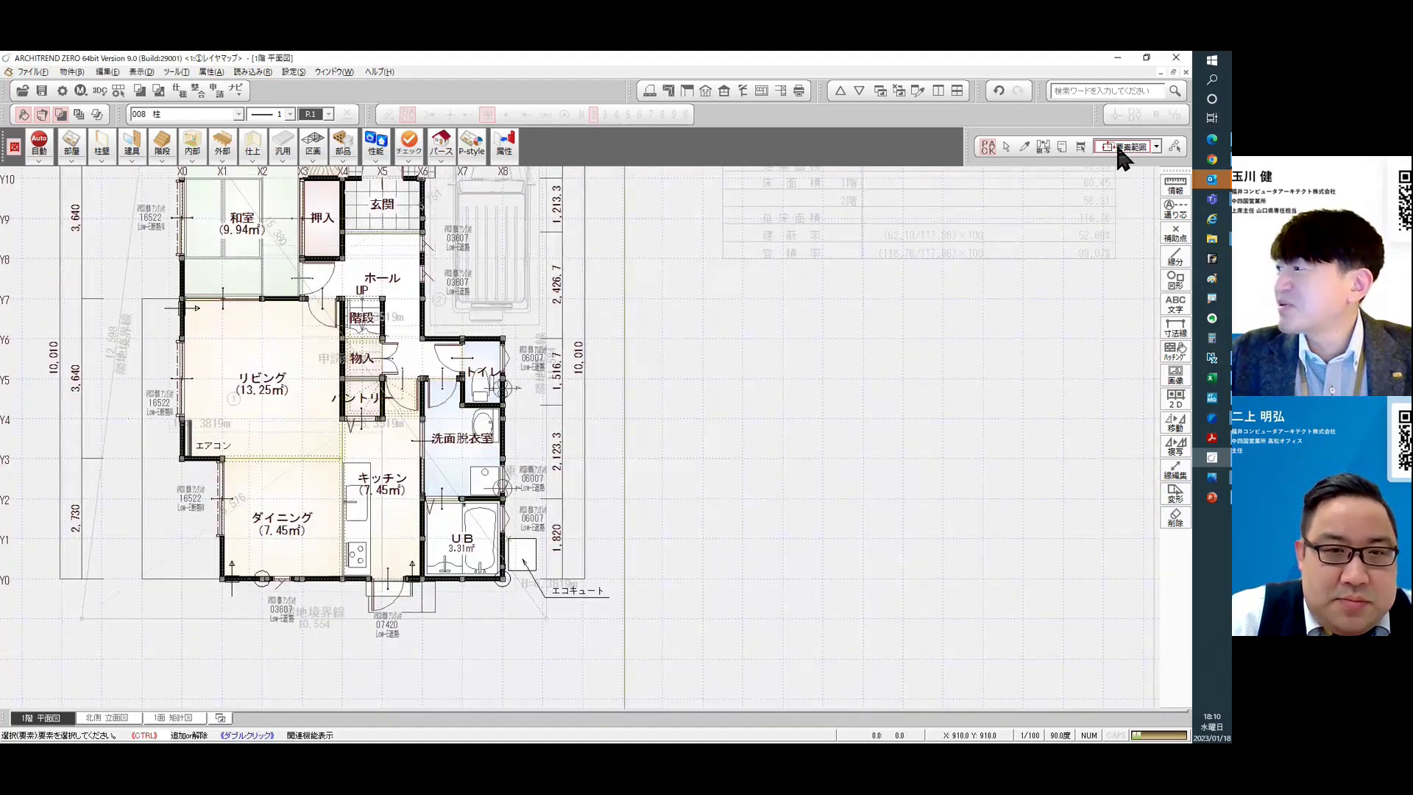
click(1118, 146)
click(1115, 226)
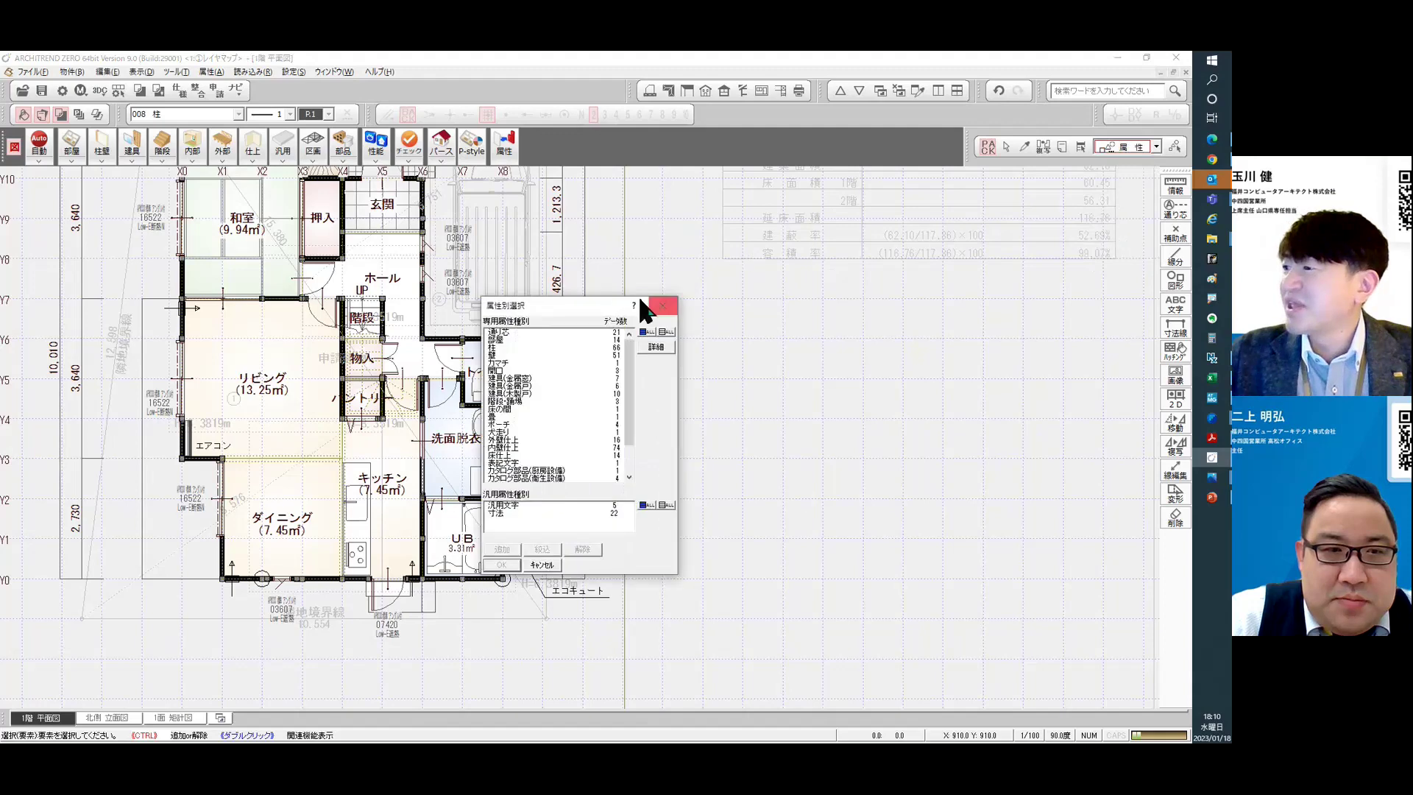
click(506, 355)
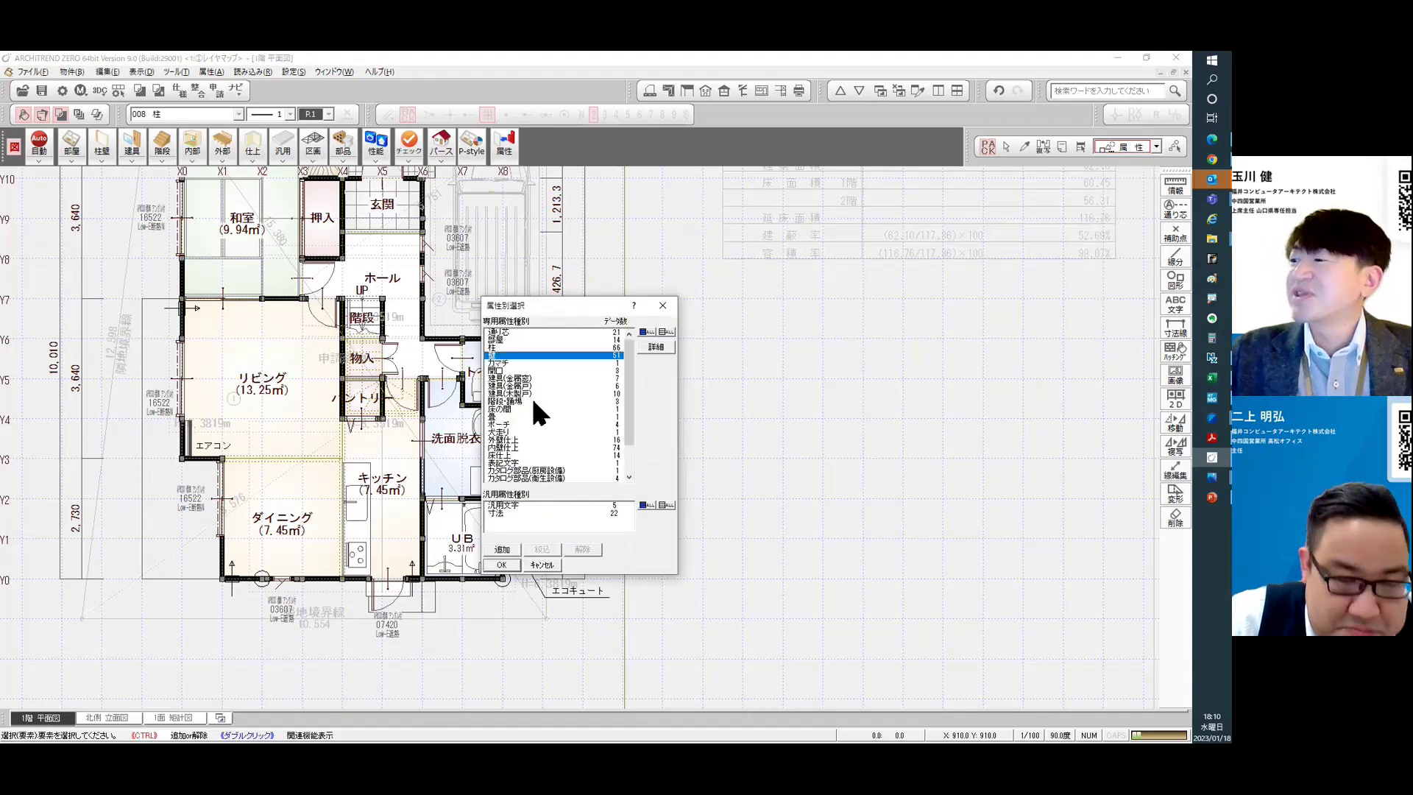
click(545, 566)
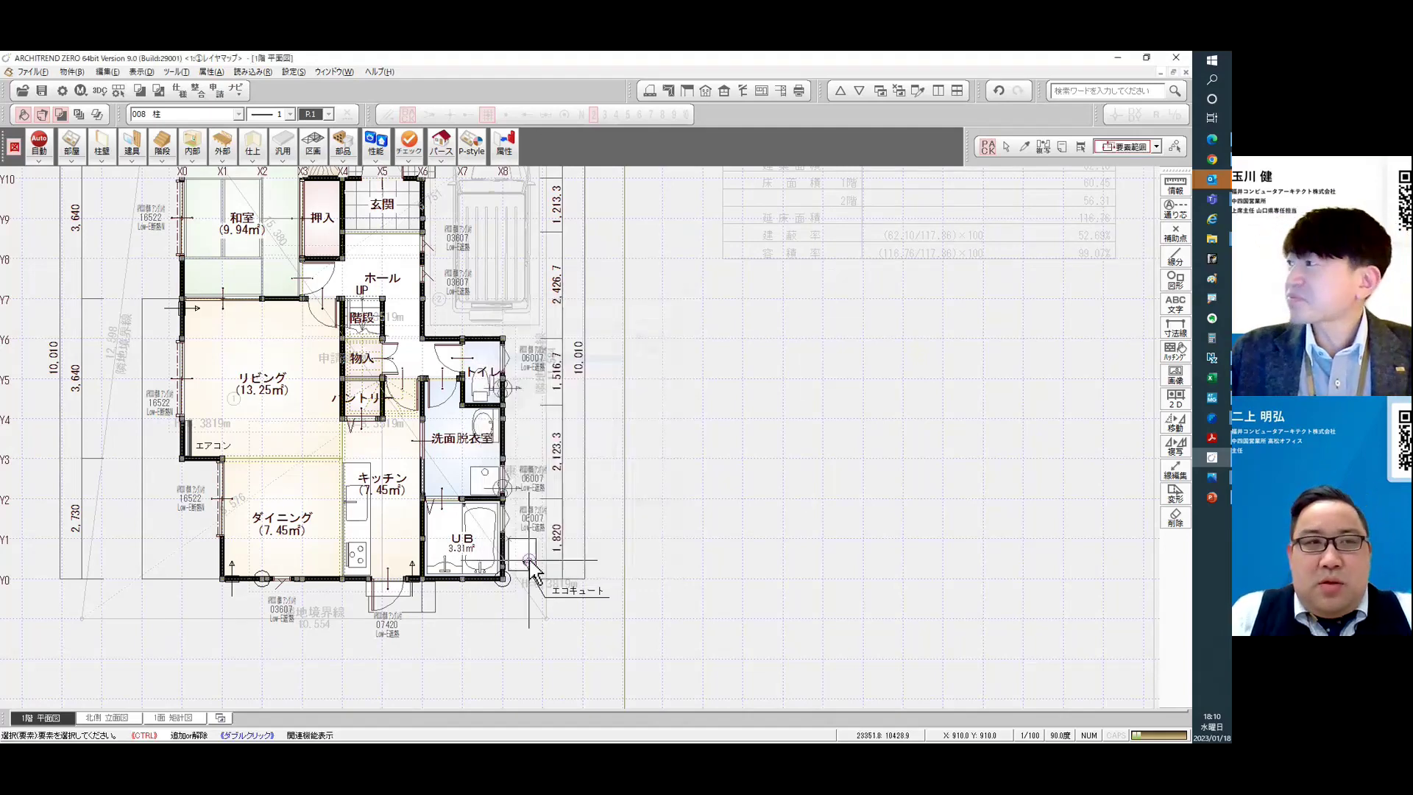
Undo the column width change and show the available selection methods, including selection by attribute (属性).
click(999, 90)
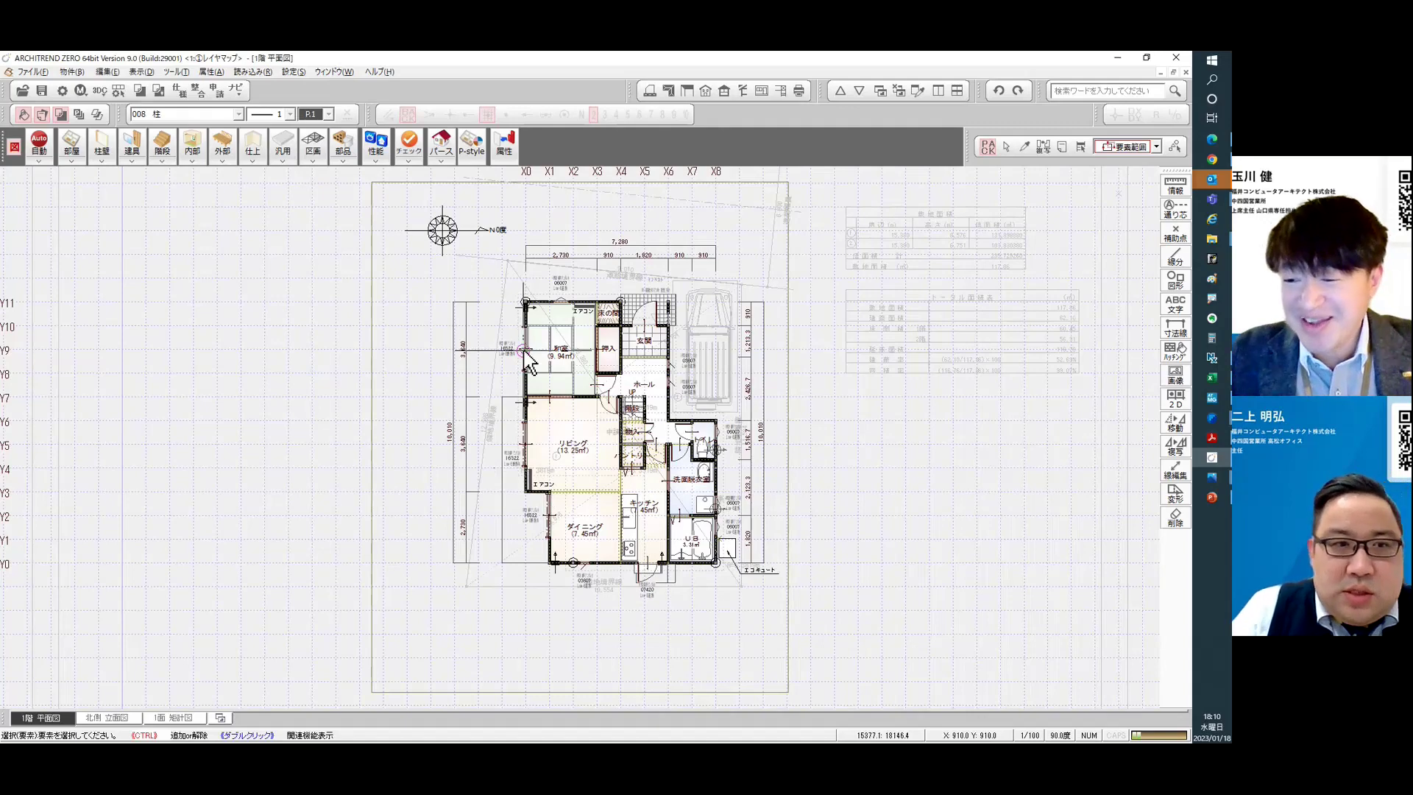
right_drag(495, 274, 1031, 512)
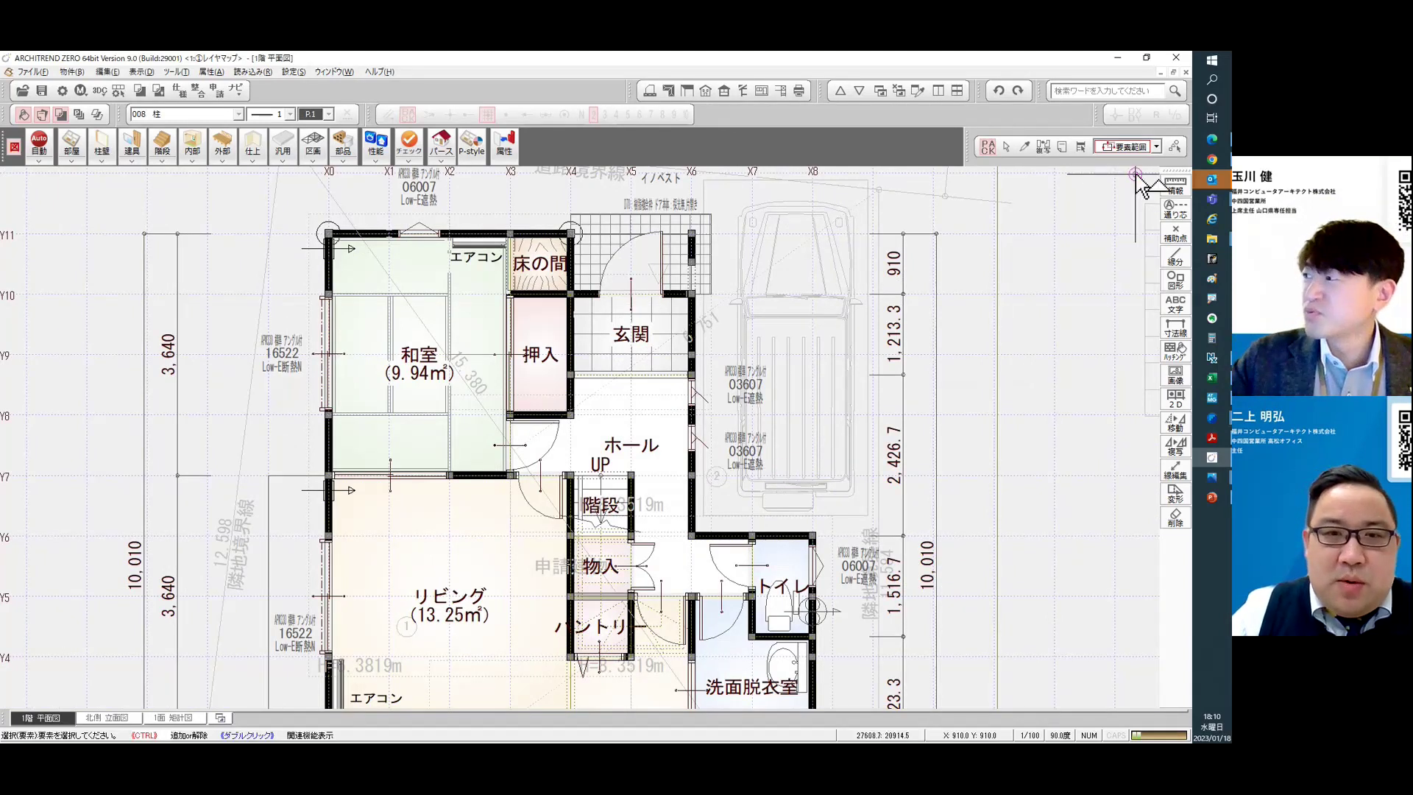
click(1120, 146)
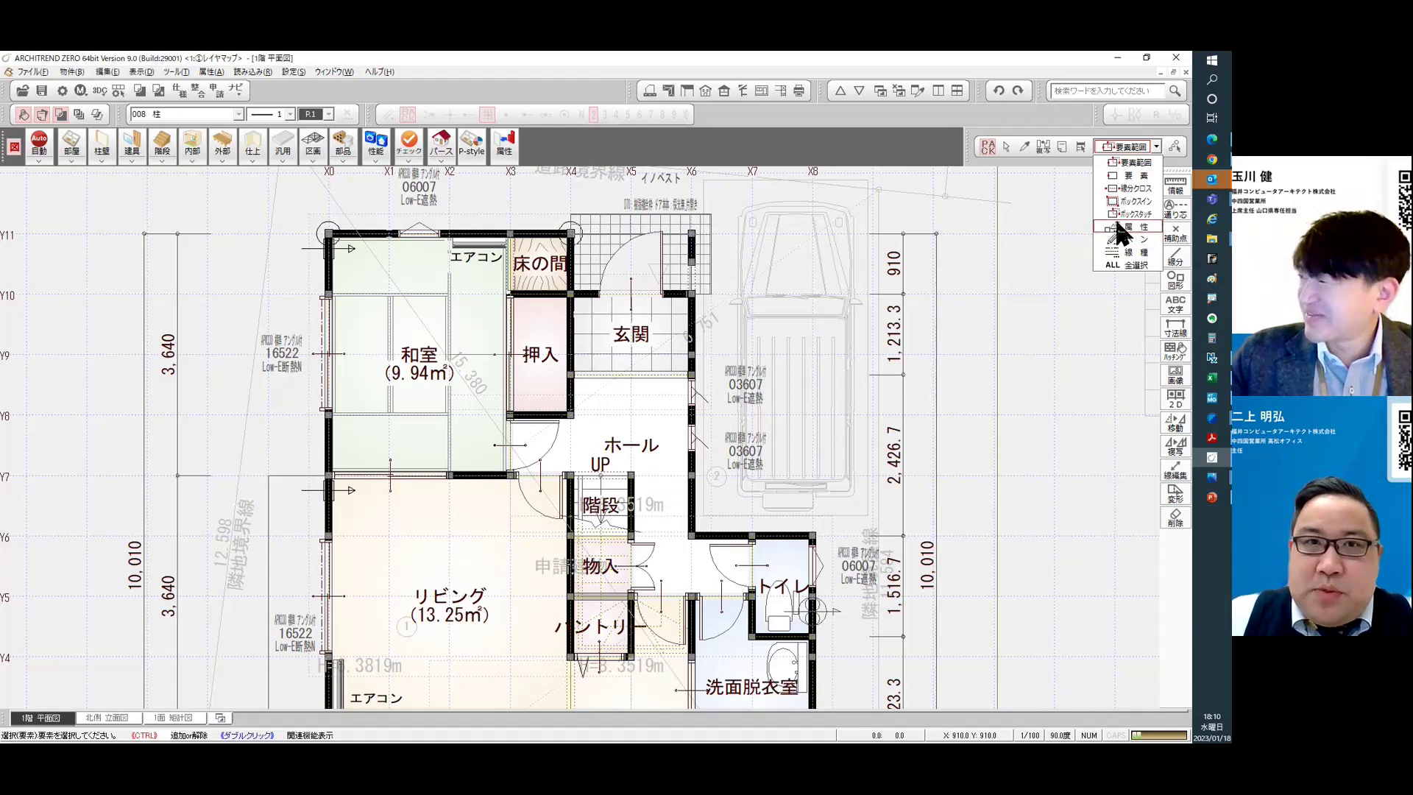
key(alt+Tab)
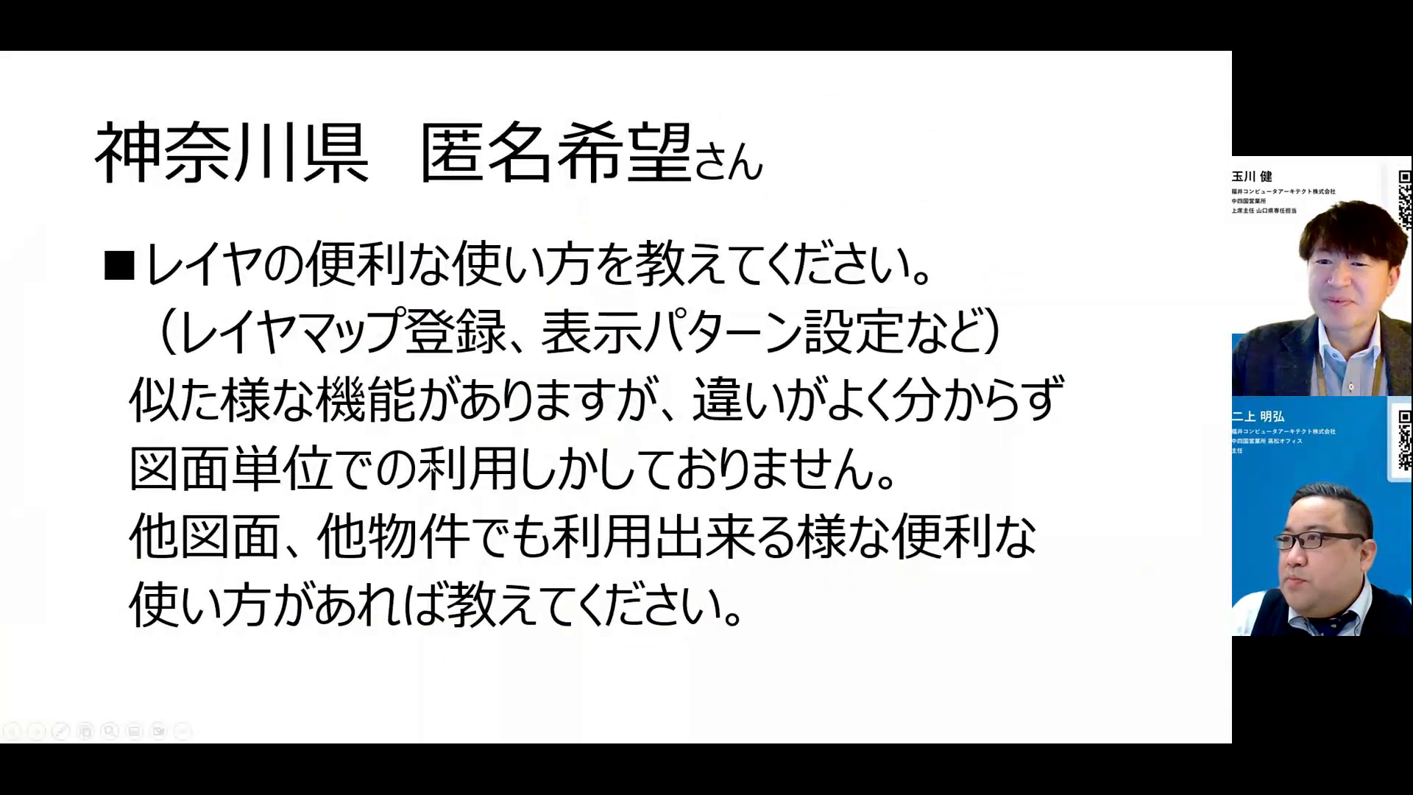
key(Right)
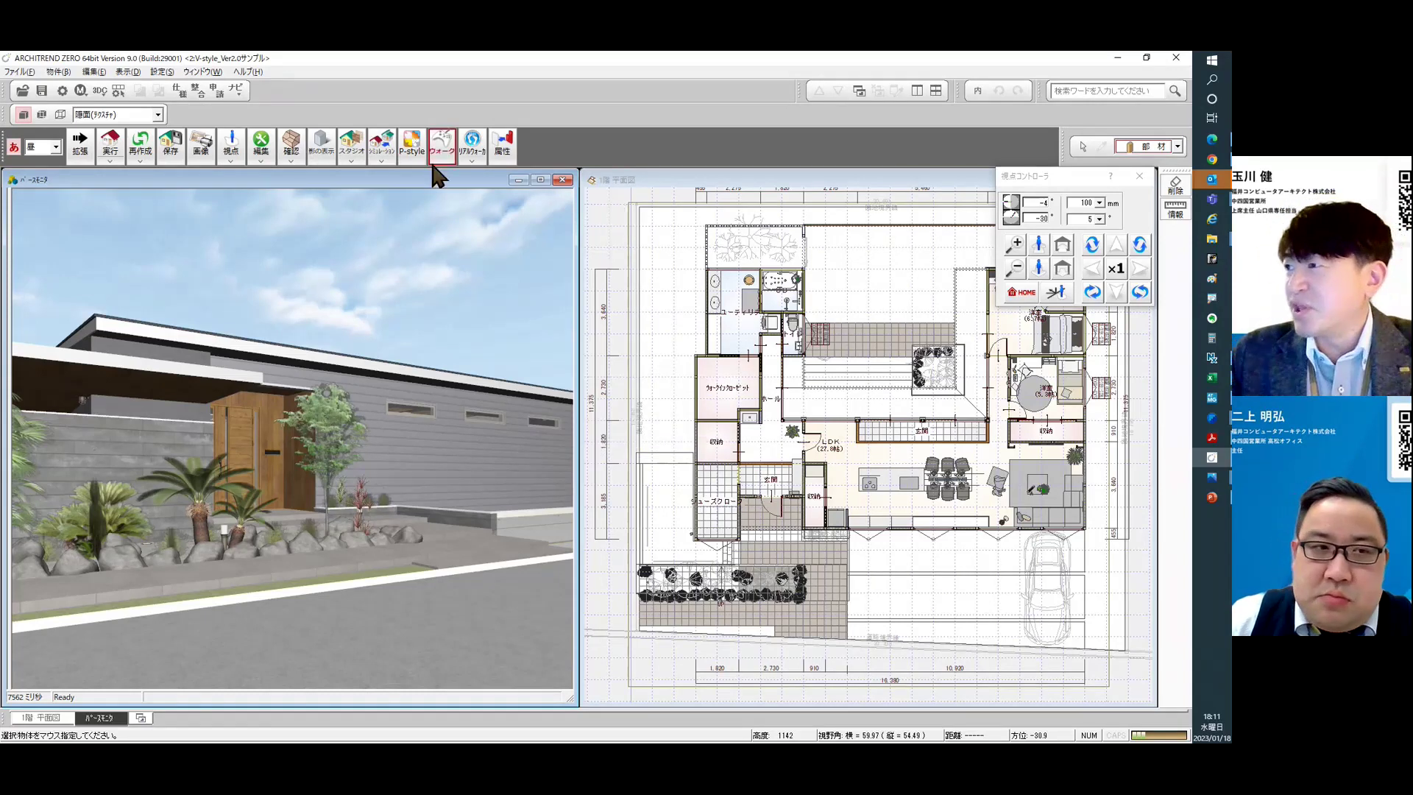
Maximize the perspective monitor of the V-style sample house and locate the 3DモデルURL発行 command.
click(543, 180)
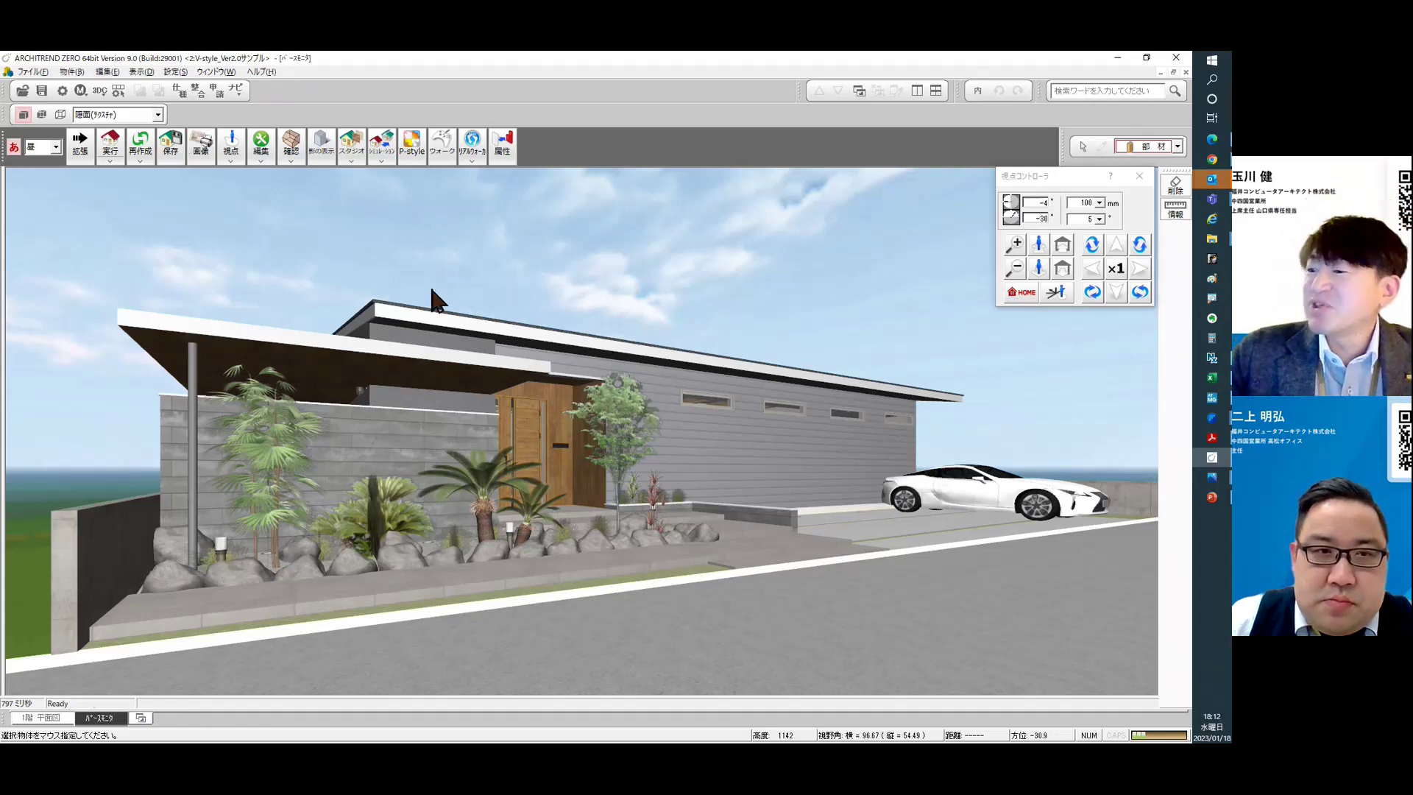
click(32, 72)
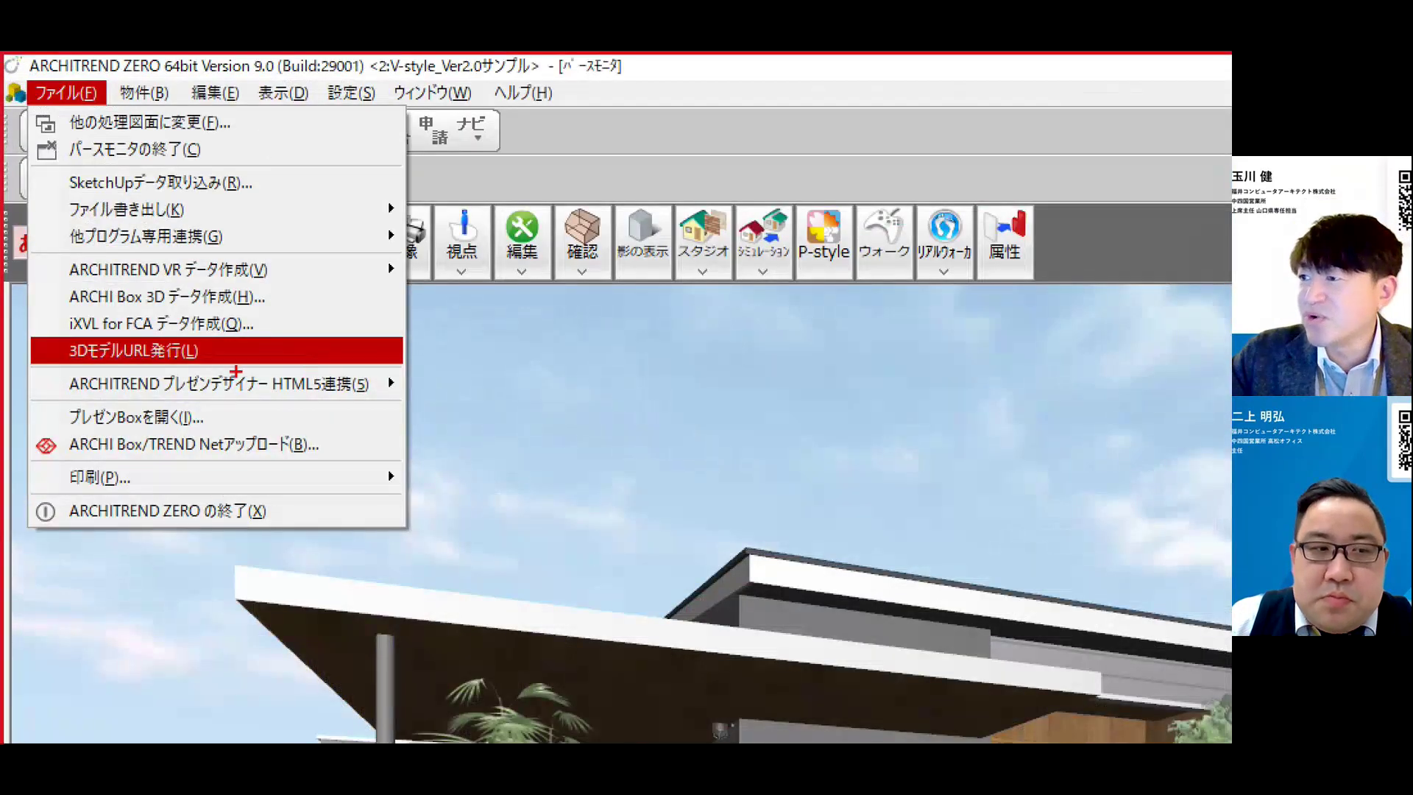
drag(40, 218, 118, 211)
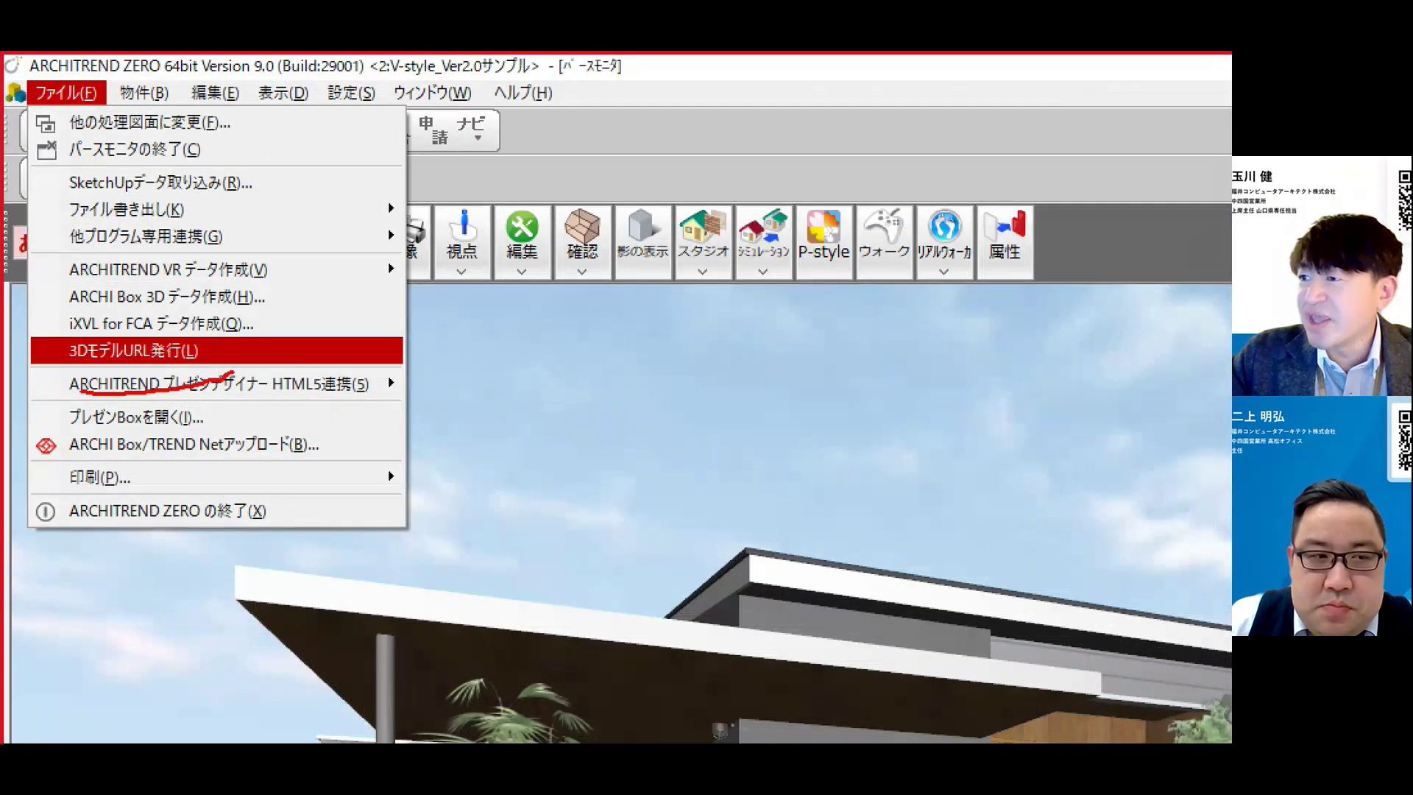
drag(84, 313, 74, 384)
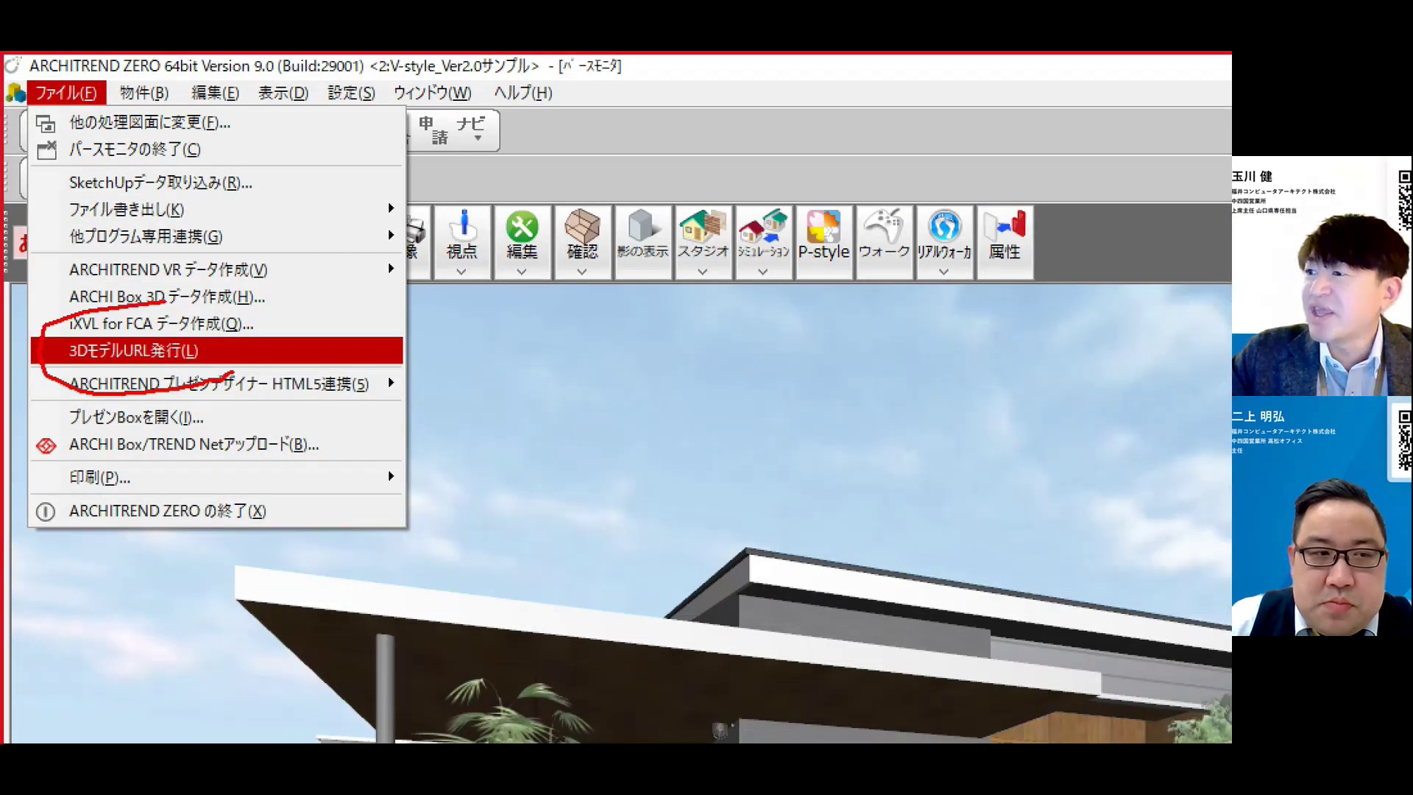
drag(210, 373, 159, 382)
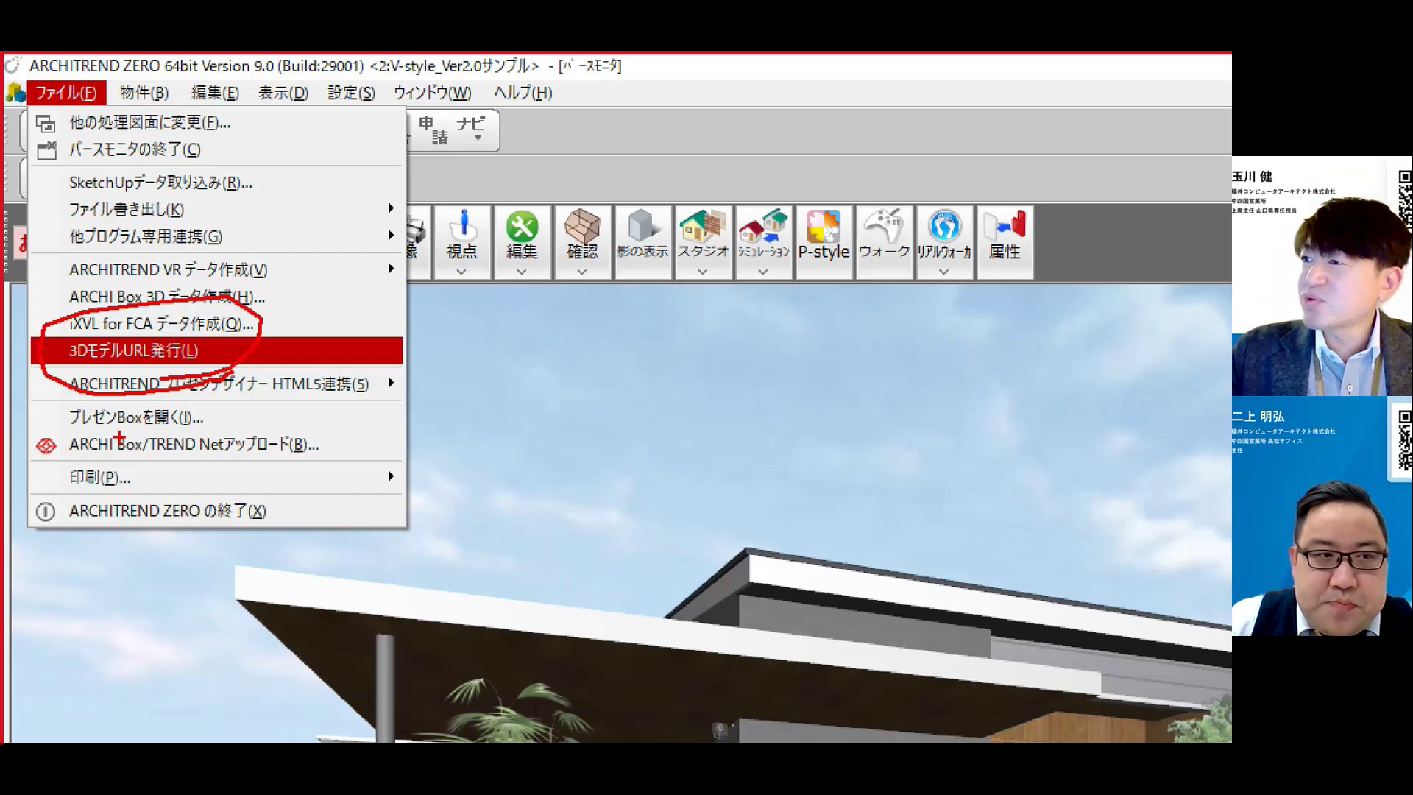
key(Escape)
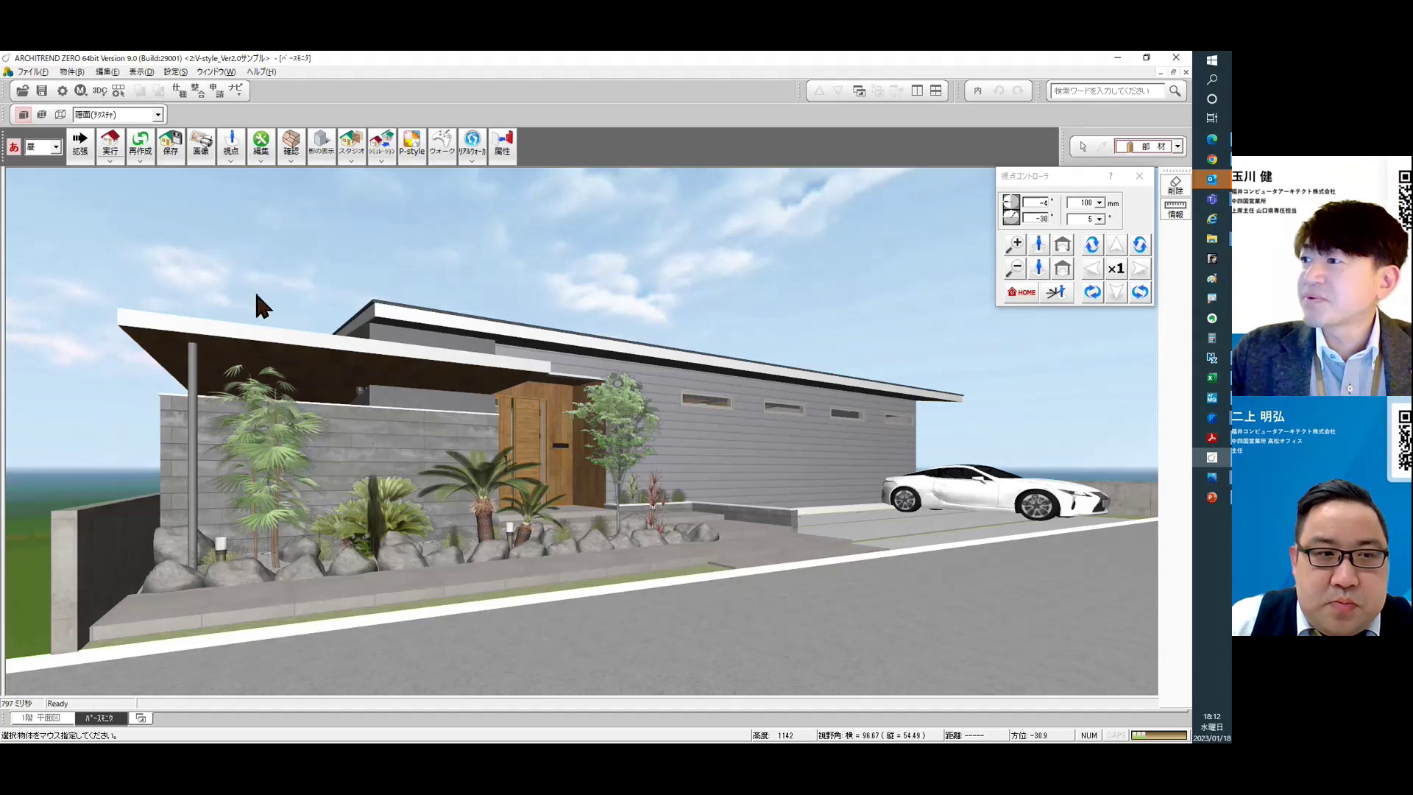
Start issuing a 3D model URL with ARCHITREND Drive as the upload destination, and abort the data conversion.
click(22, 72)
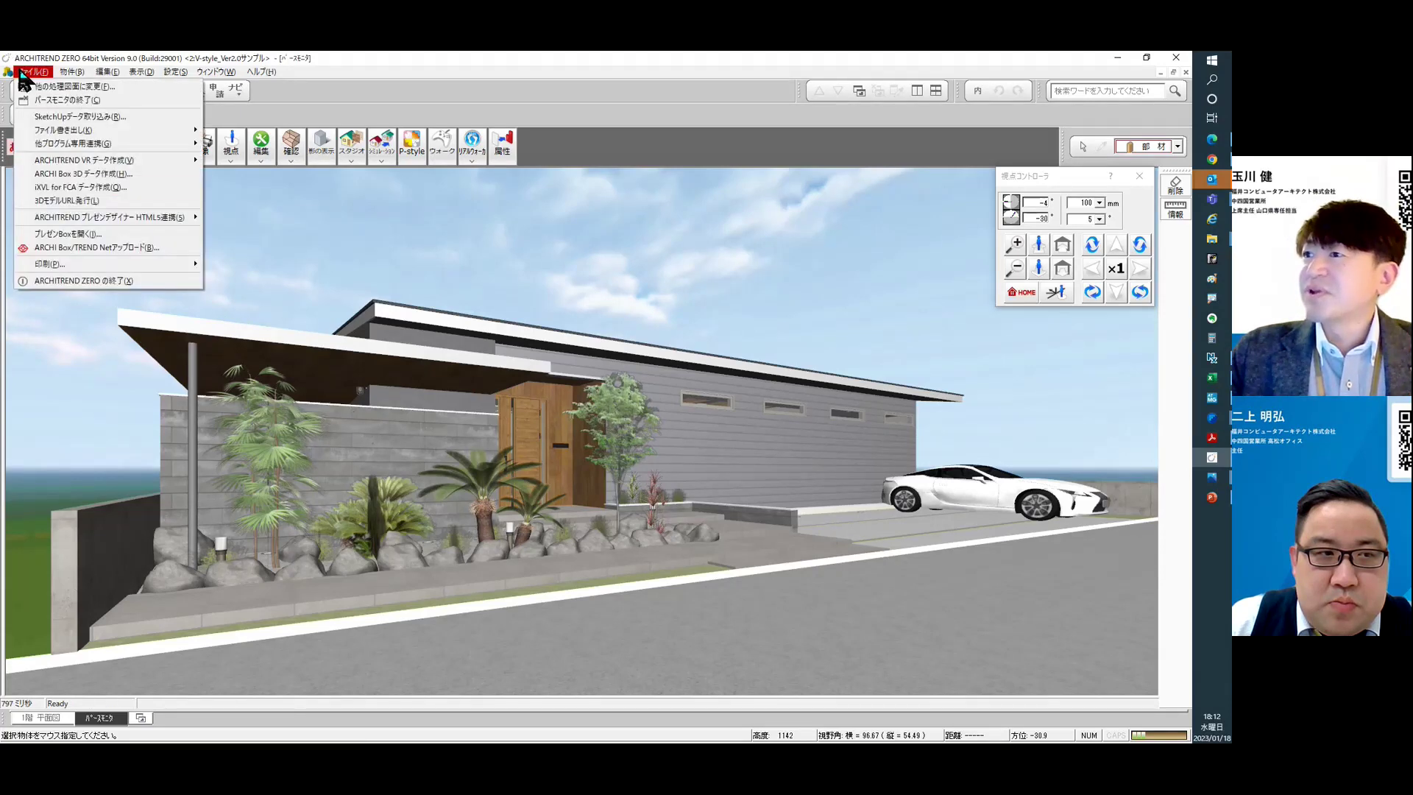
click(94, 201)
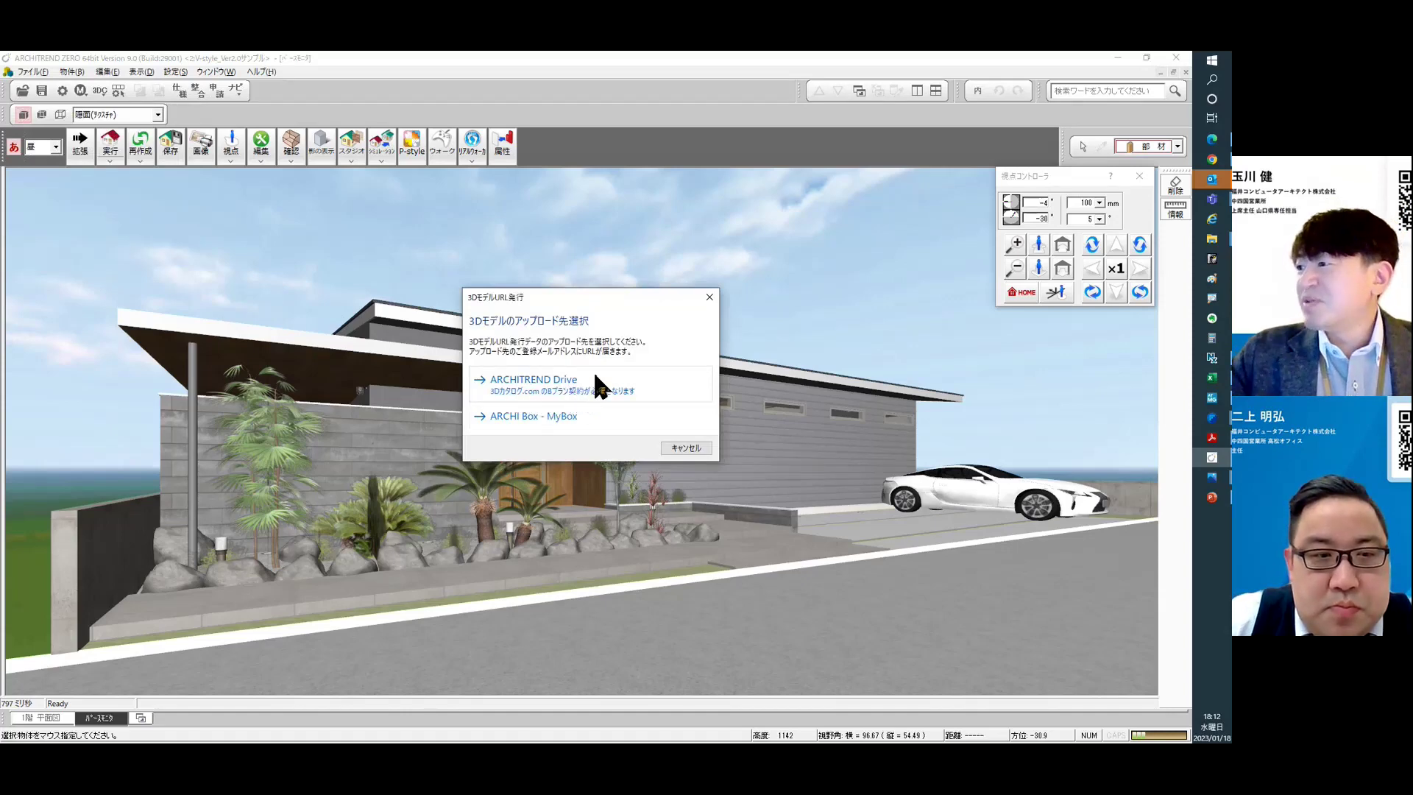
click(574, 377)
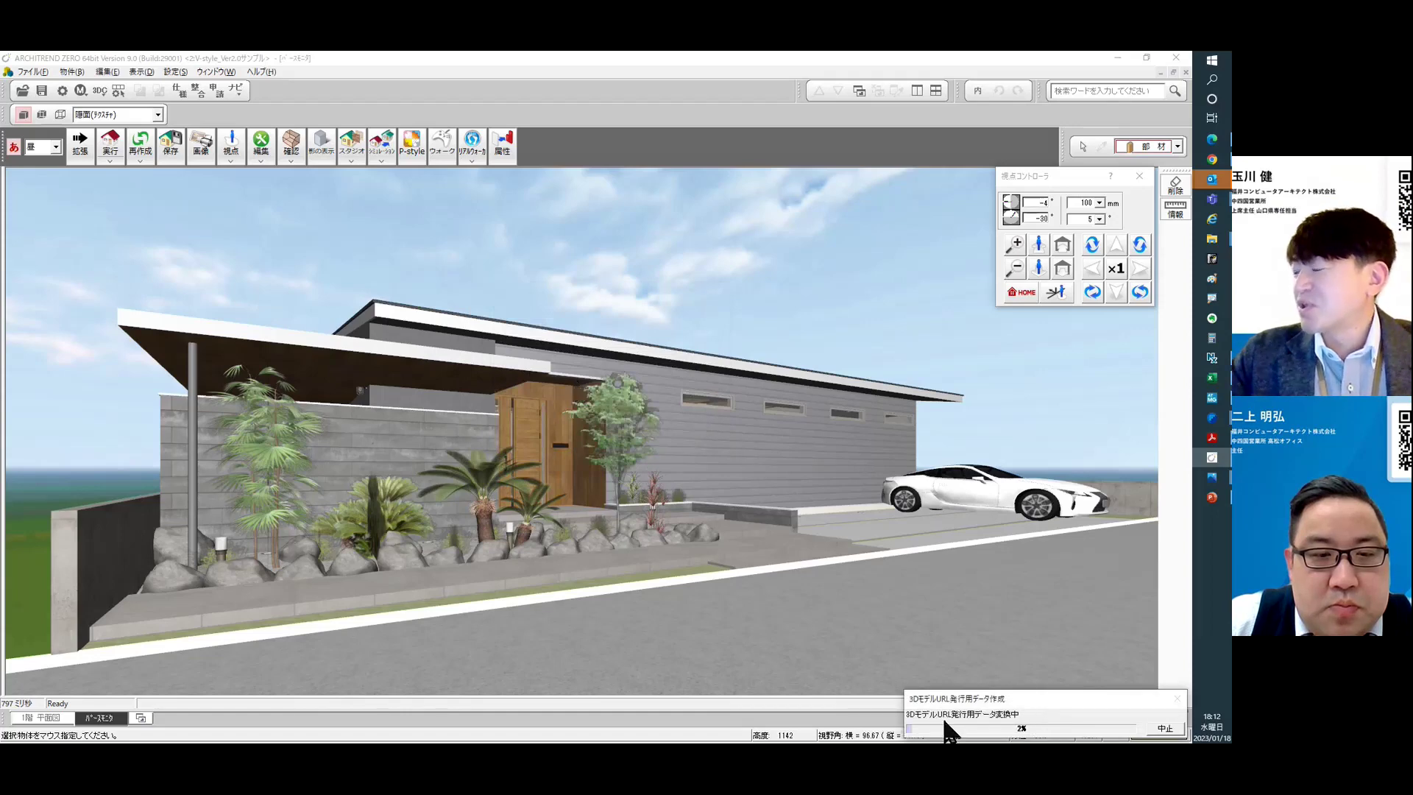
click(1165, 729)
click(578, 449)
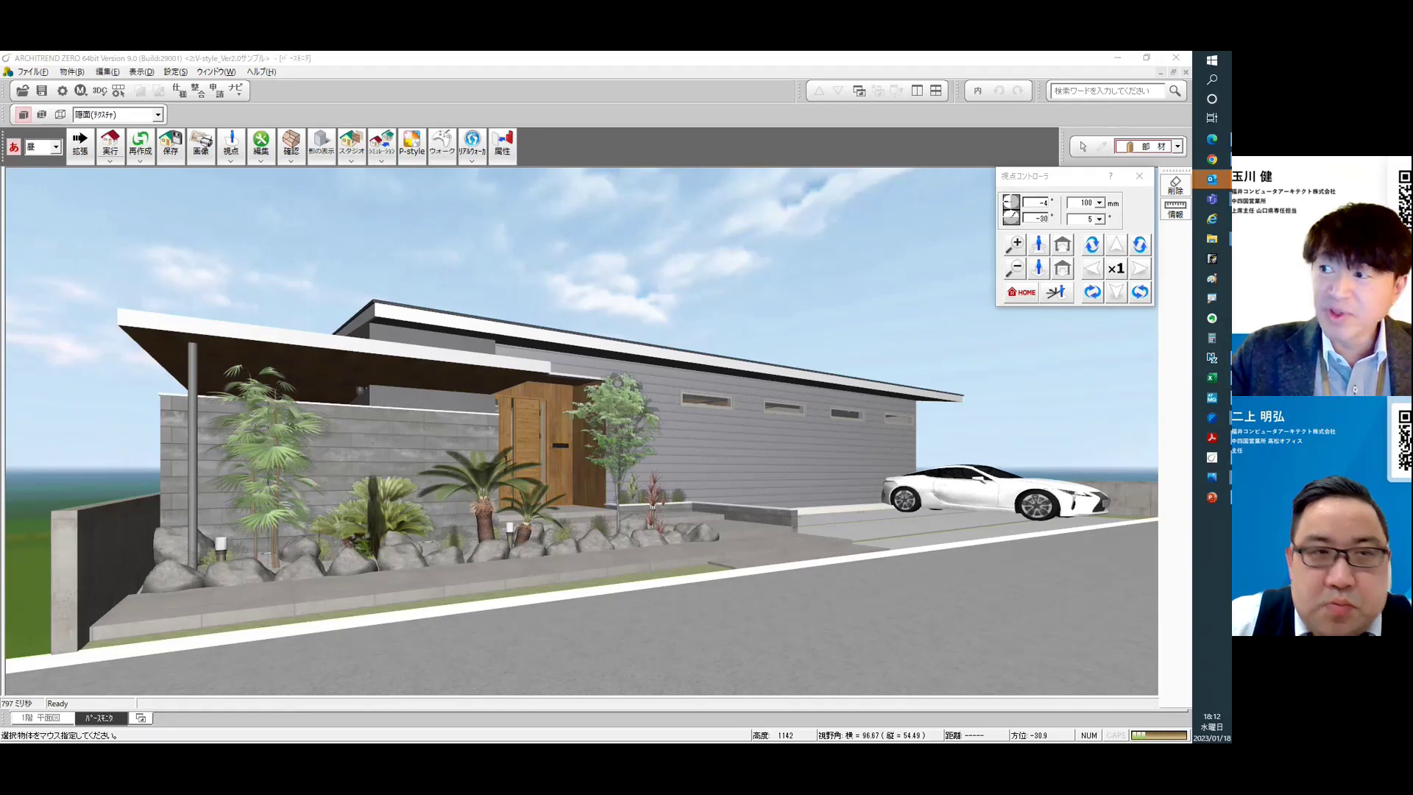
Bring up the Outlook notification e-mail for the published model V-style_Ver2(4).xv3, and switch to the model in the browser.
drag(146, 351, 424, 142)
click(690, 130)
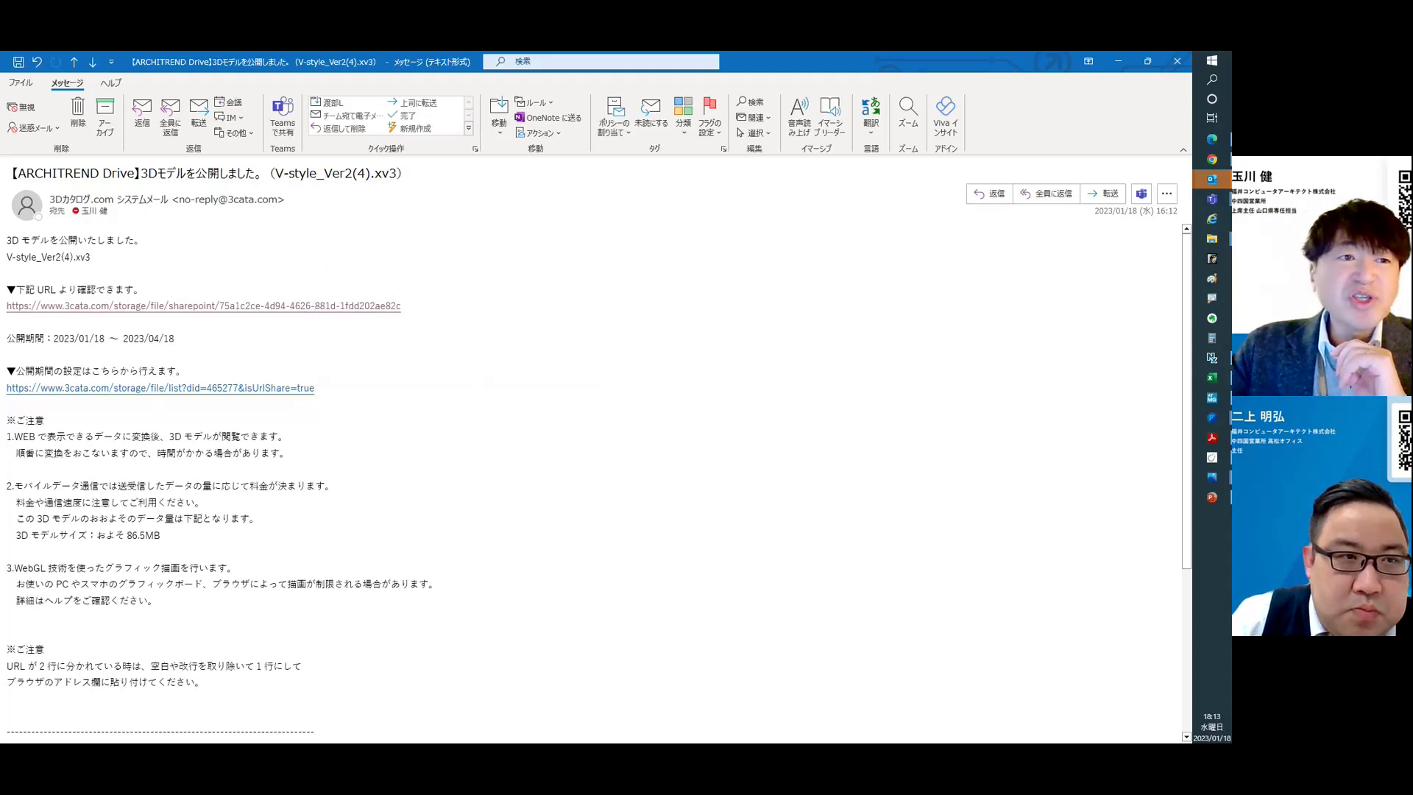
key(alt+Tab)
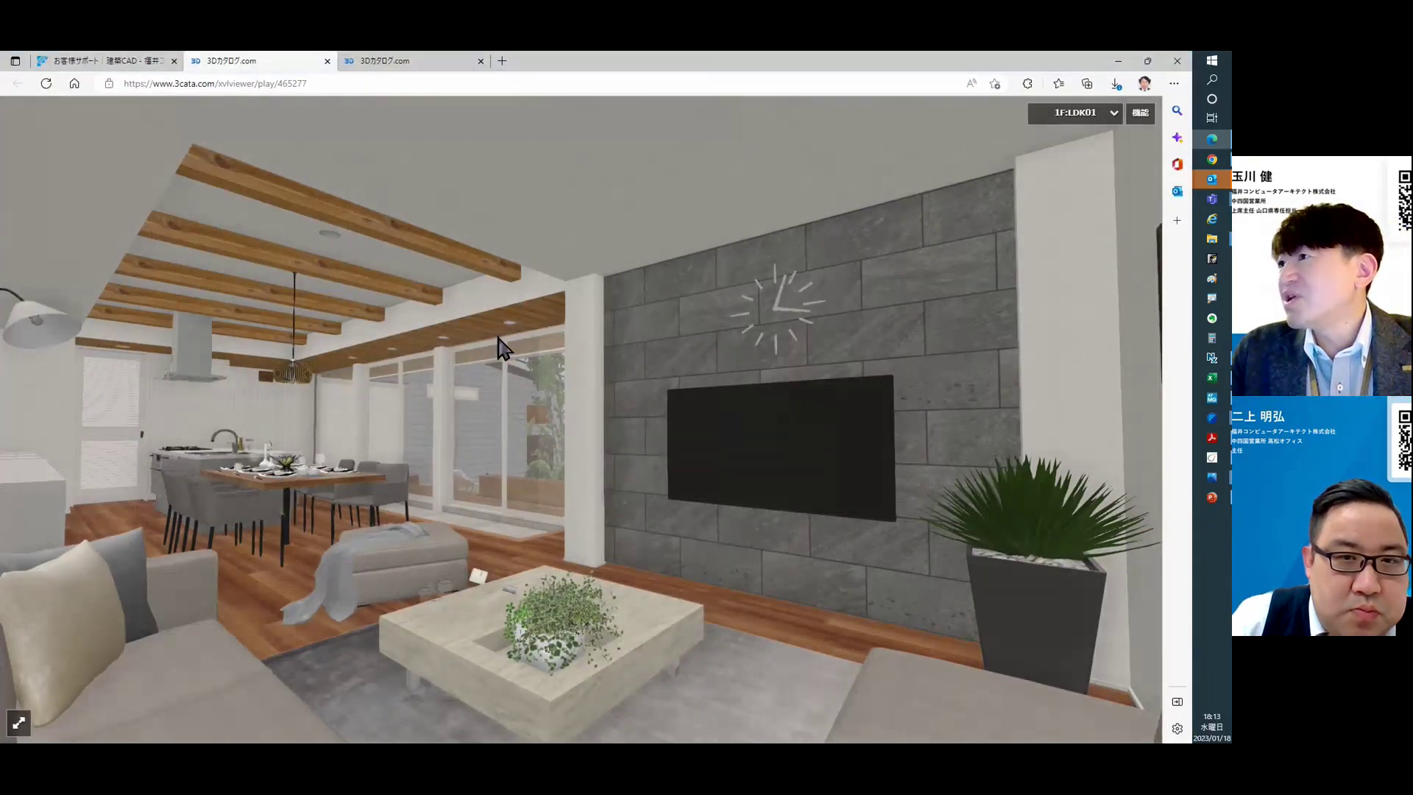
Walk through the 1F:LDK01 room in the 3D web viewer, looking around the living area, dining table and kitchen.
click(535, 373)
drag(526, 363, 464, 250)
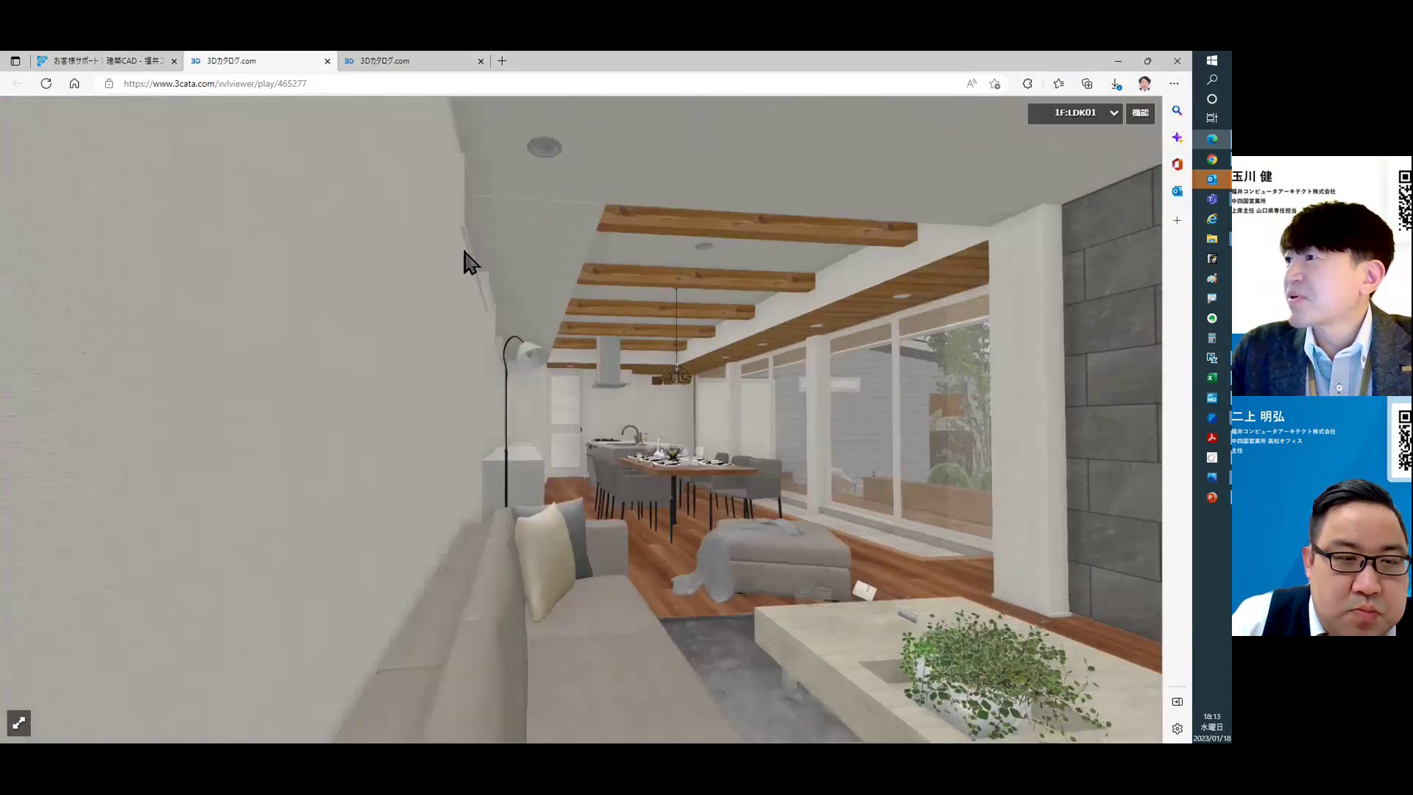
click(756, 410)
drag(861, 418, 612, 428)
drag(695, 445, 397, 432)
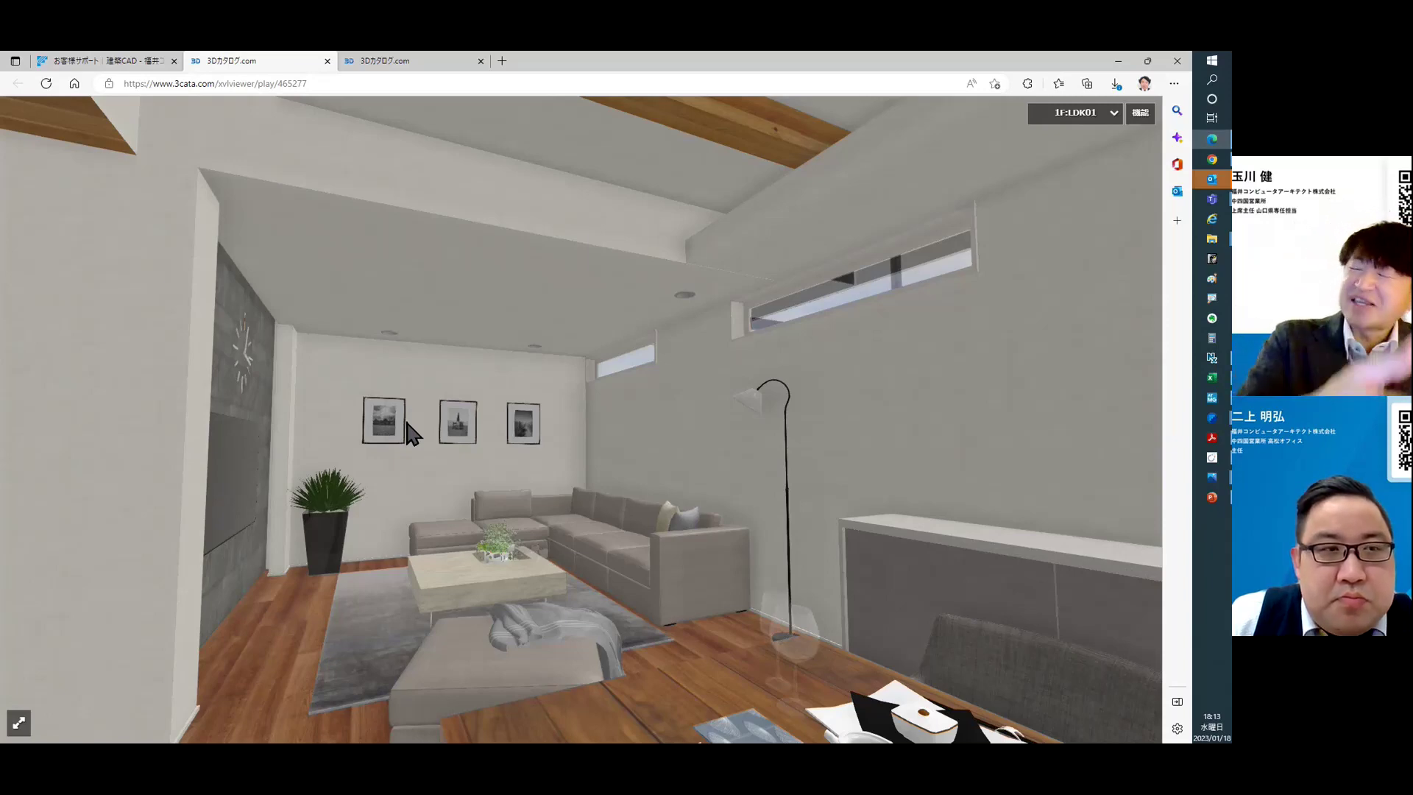
click(609, 482)
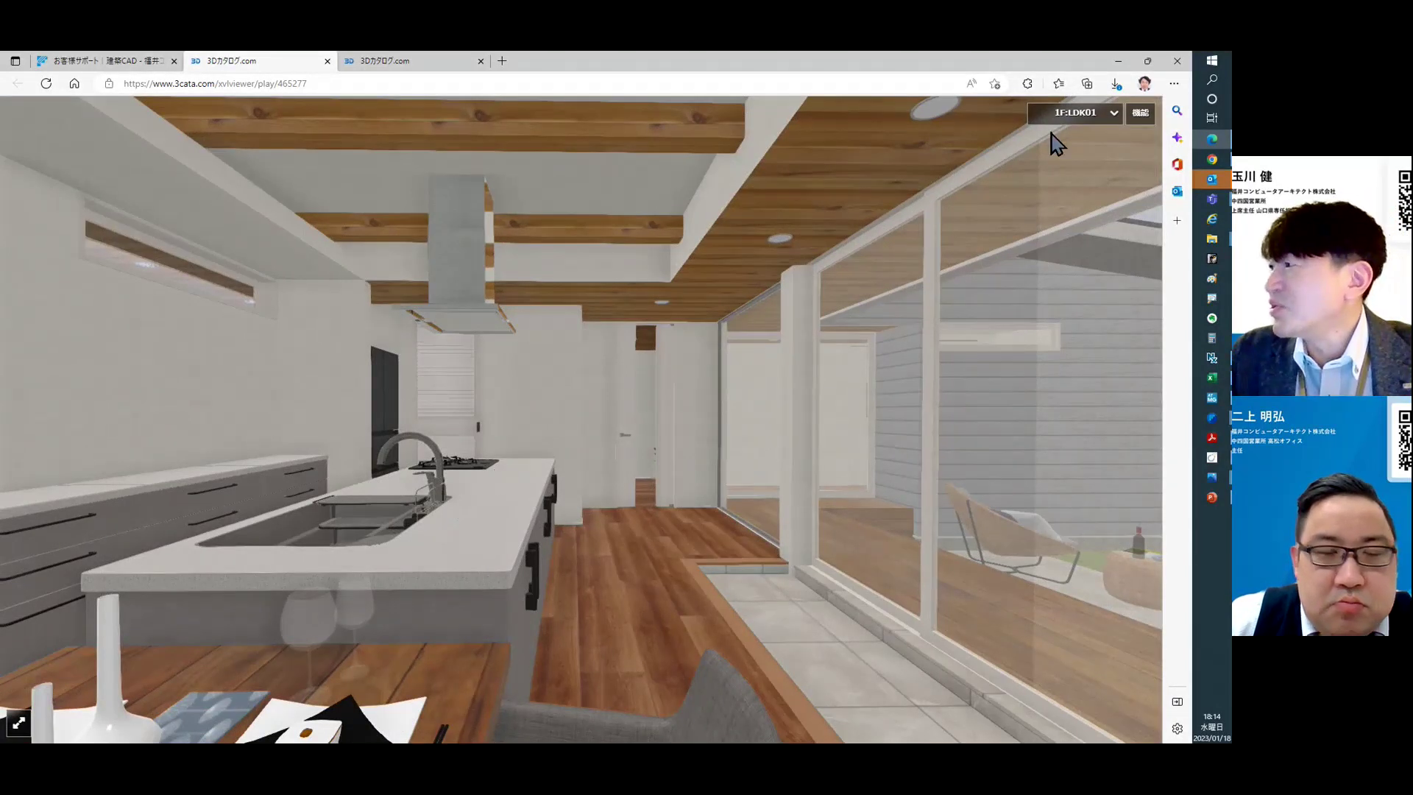
Show the web viewer's viewpoint list, and switch to ARCHITREND ZERO and set the perspective monitor to the bedroom (洋室) interior system camera.
click(1077, 118)
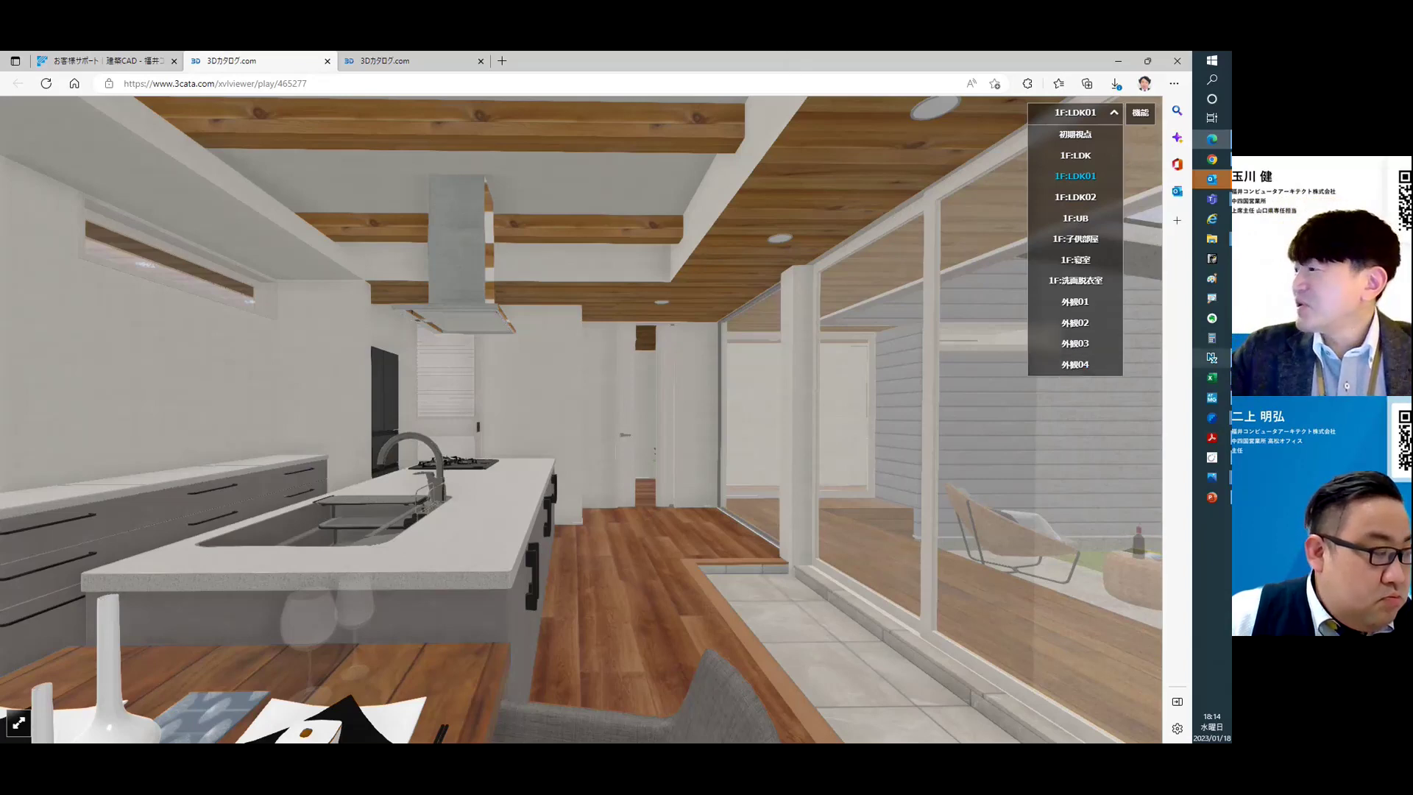
click(1213, 458)
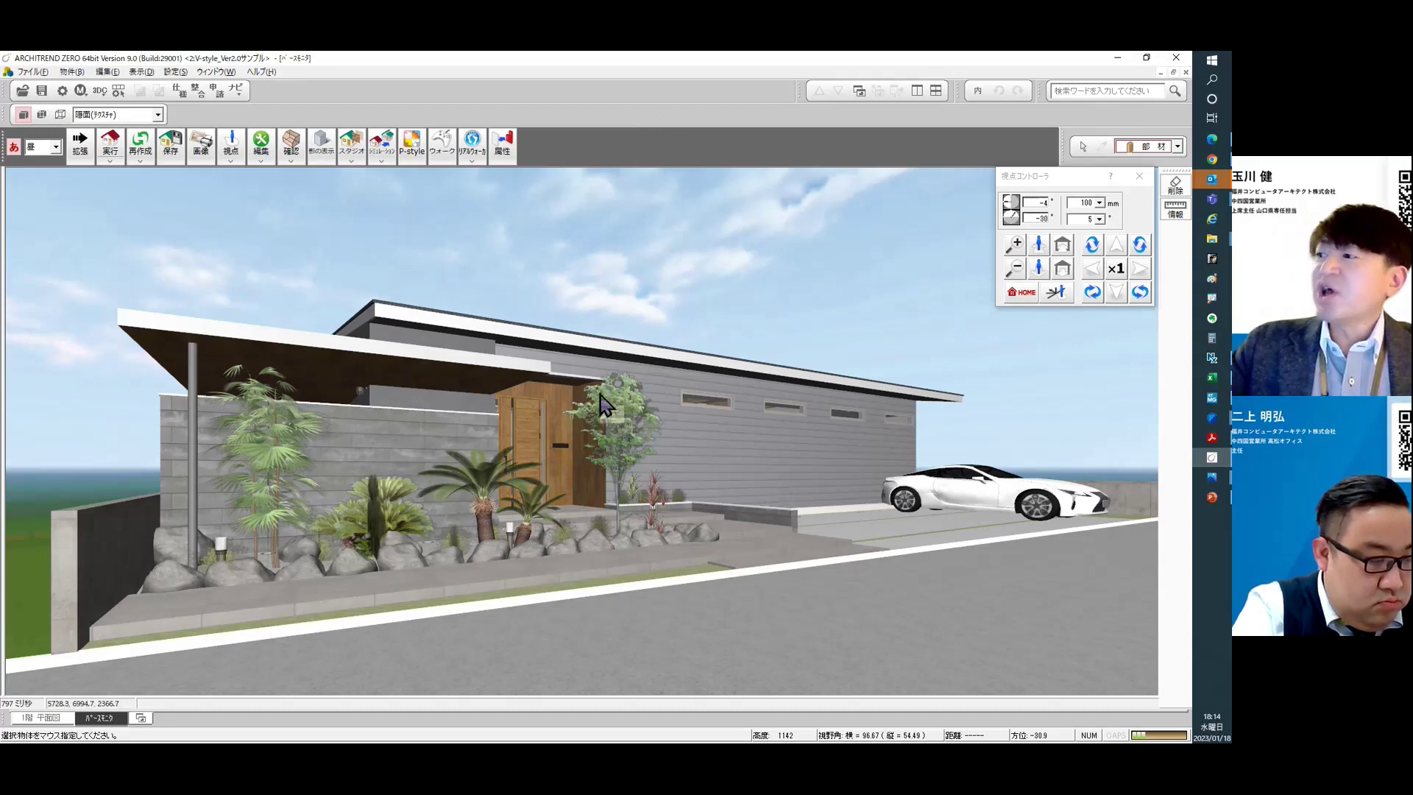
right_click(454, 280)
mouse_move(543, 343)
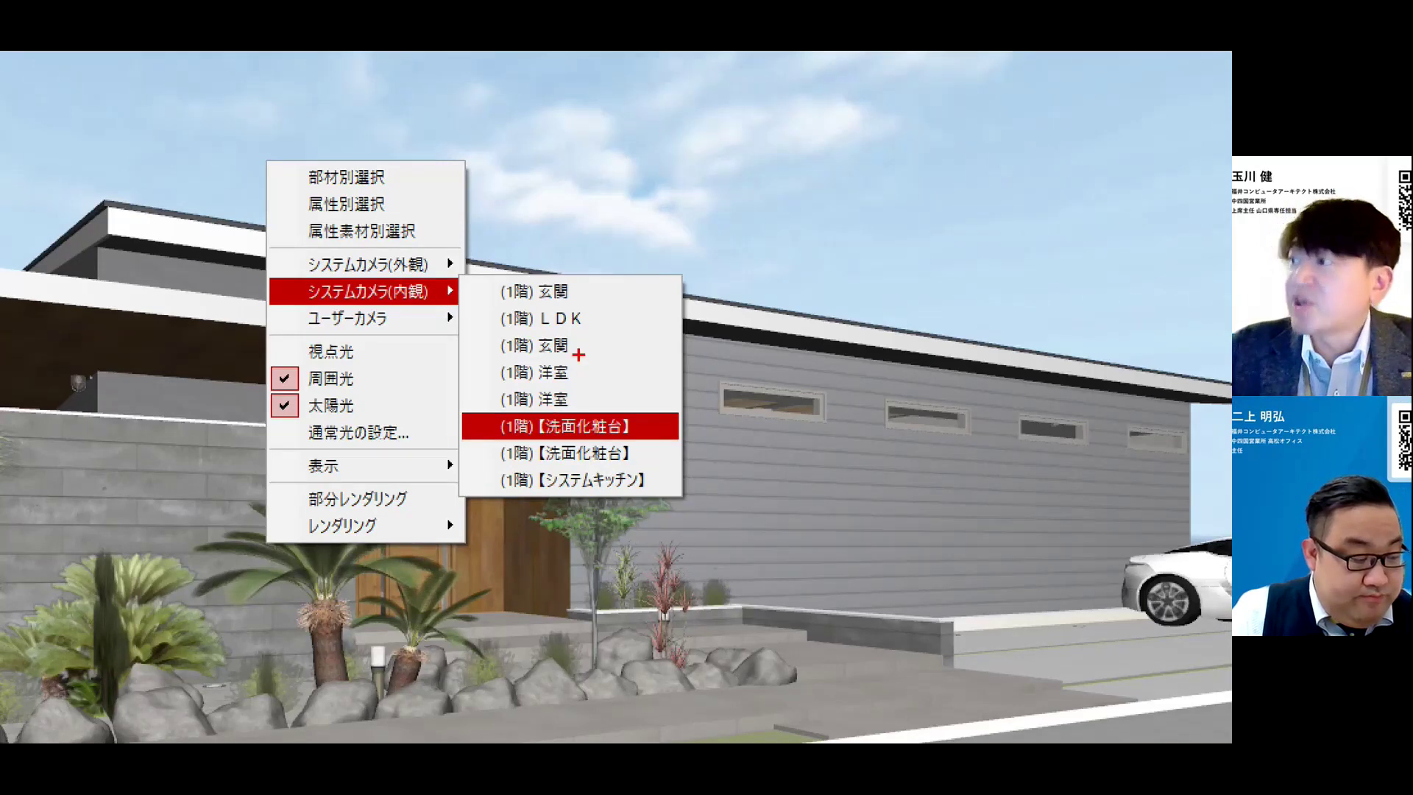
mouse_move(571, 331)
mouse_down()
mouse_move(514, 318)
mouse_move(589, 308)
mouse_up()
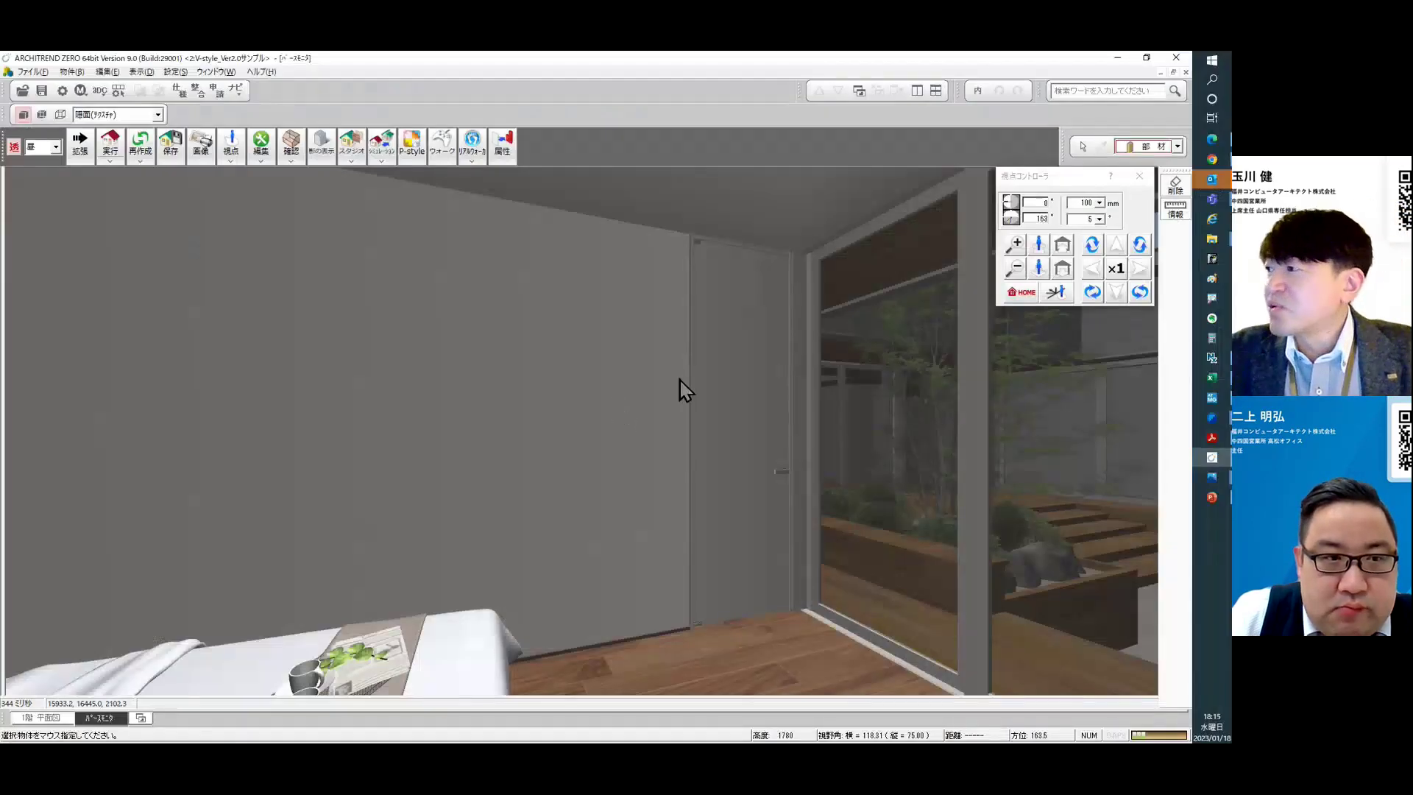
Add the current bedroom viewpoint as a user camera, keeping the default name 新しいカメラ.
right_click(603, 374)
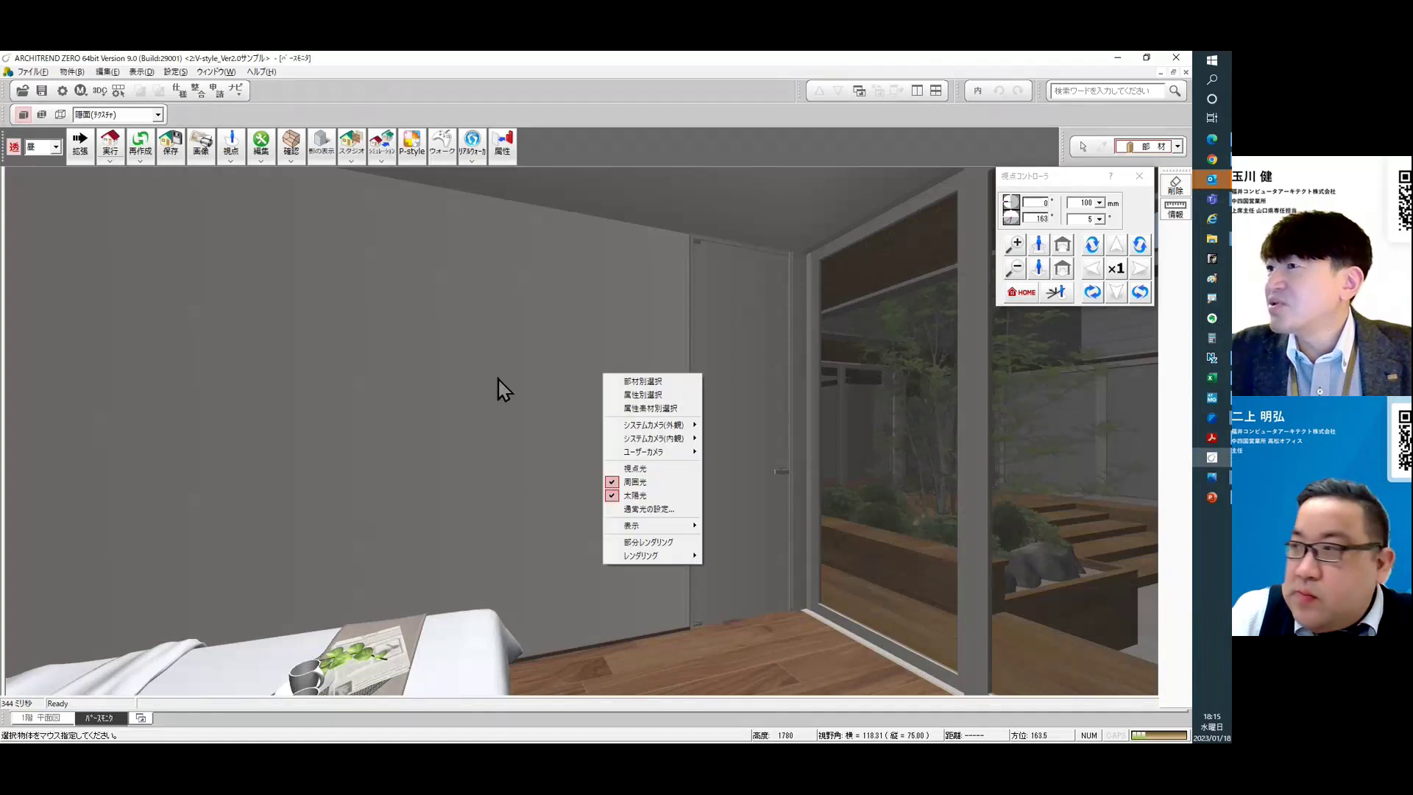
mouse_move(645, 454)
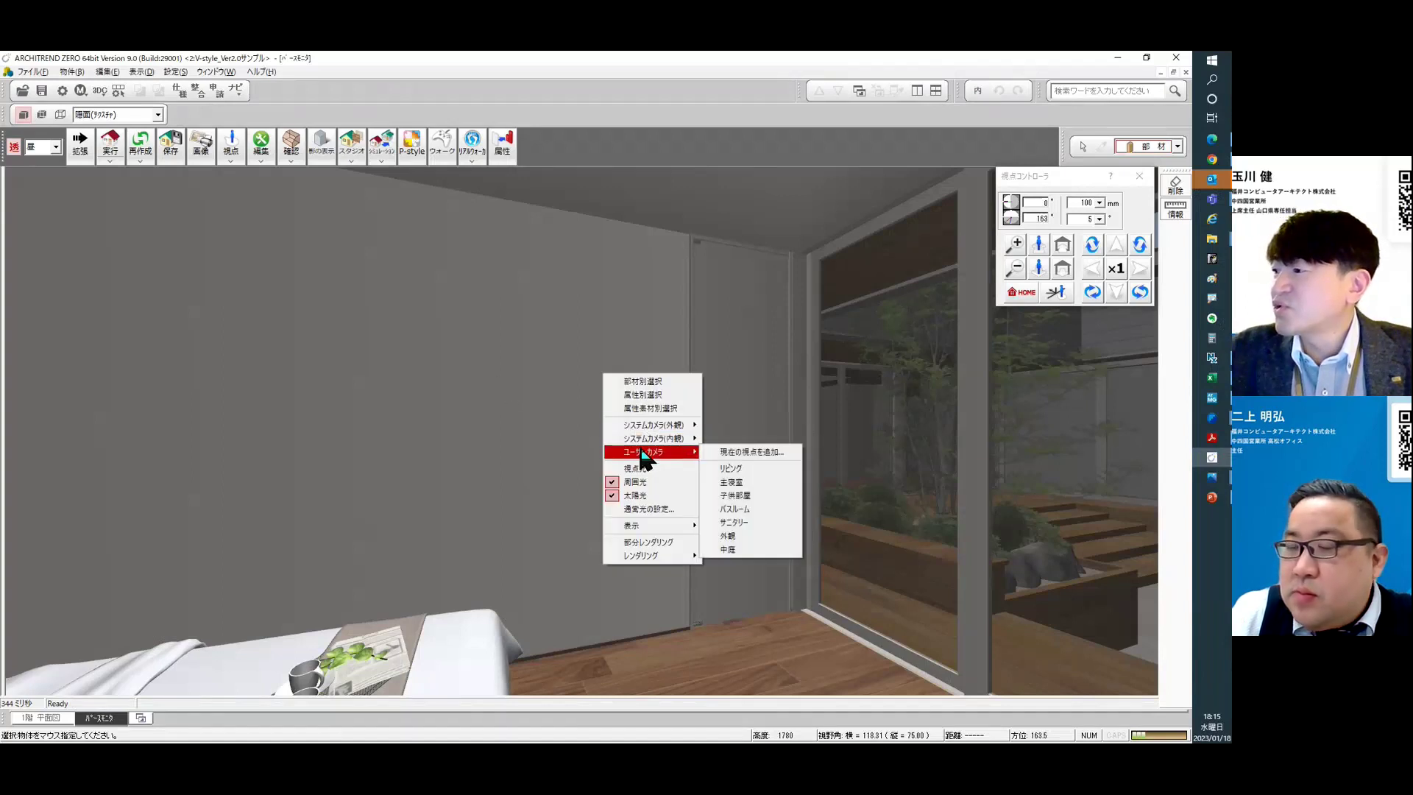
click(735, 453)
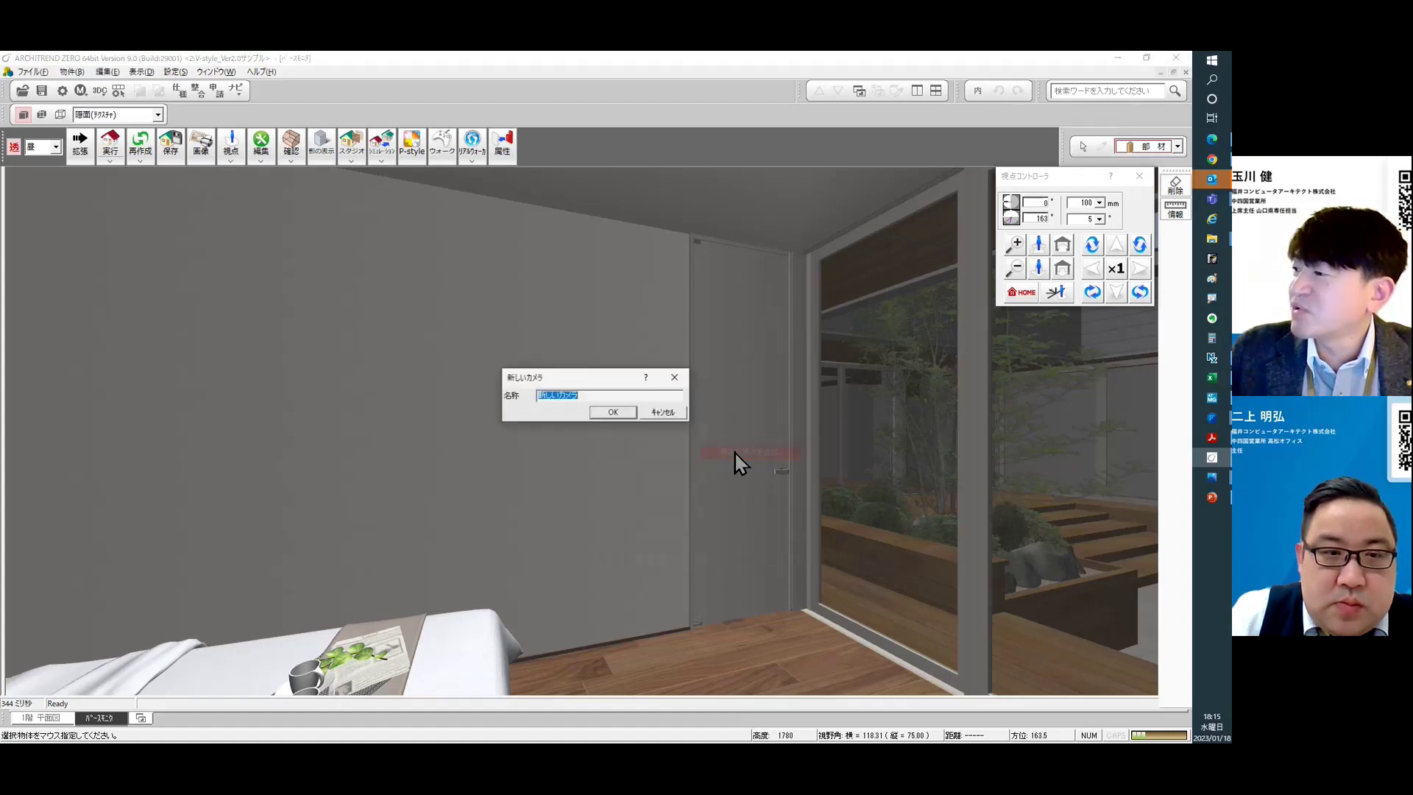
click(616, 413)
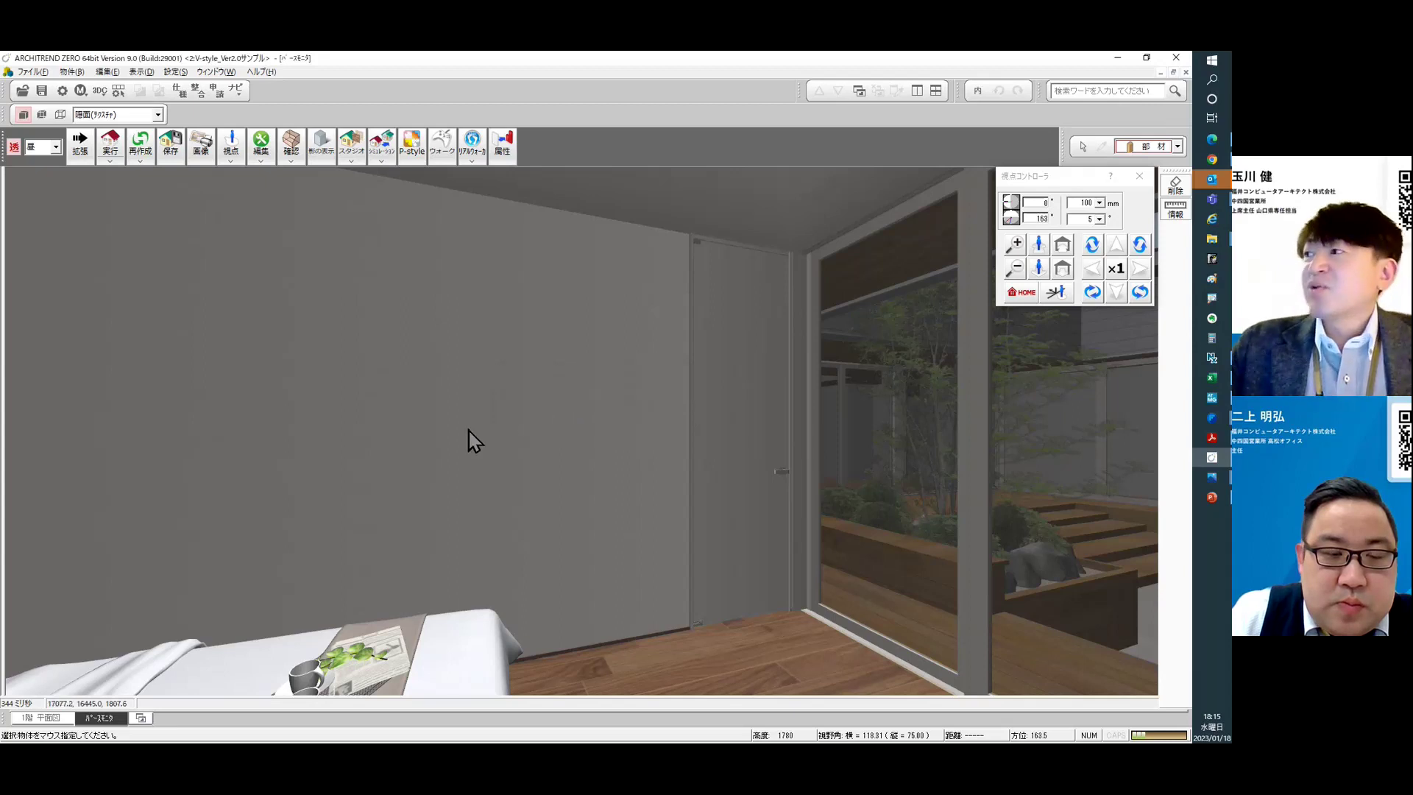
Review the interior system cameras of the perspective monitor and locate the 3DモデルURL発行 command.
right_click(728, 269)
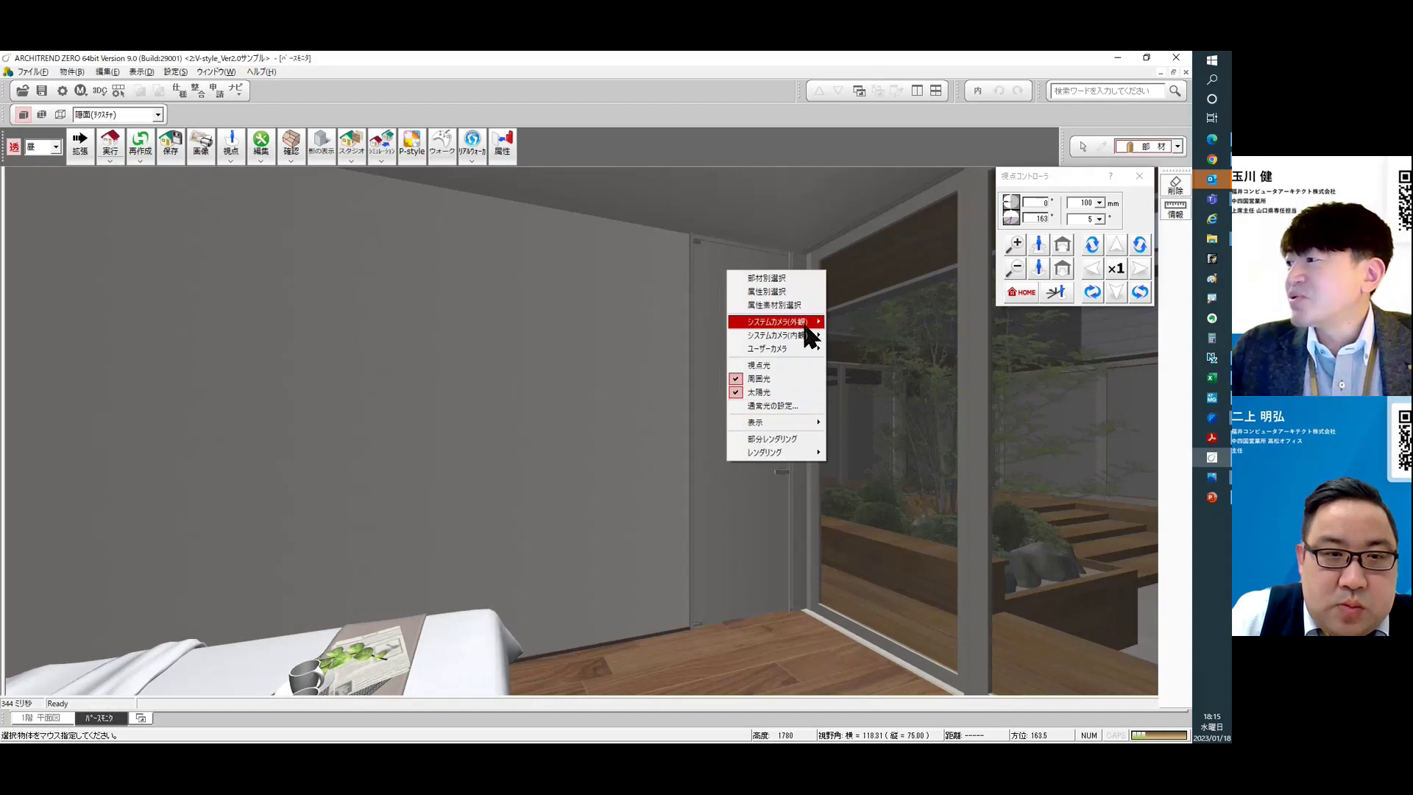
mouse_move(802, 337)
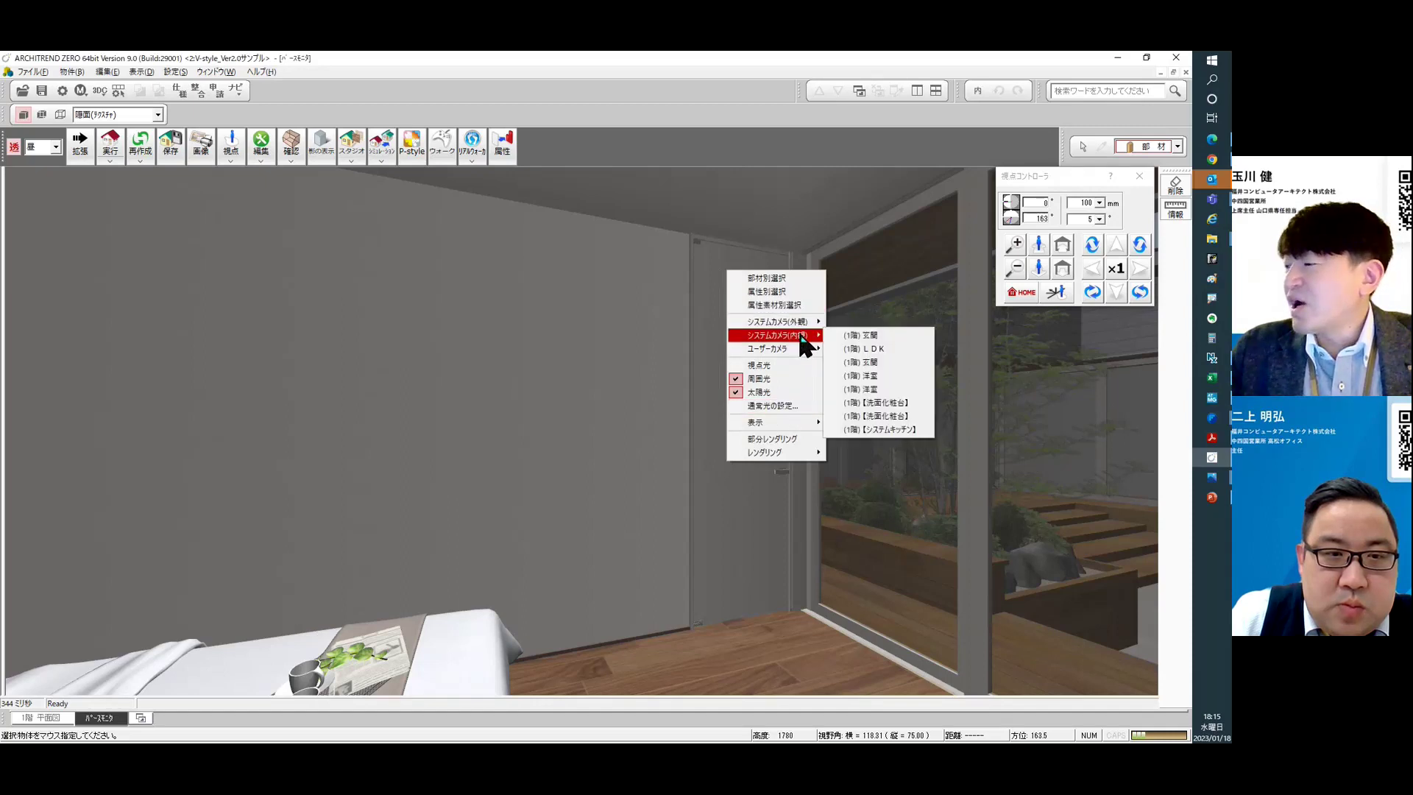
click(33, 71)
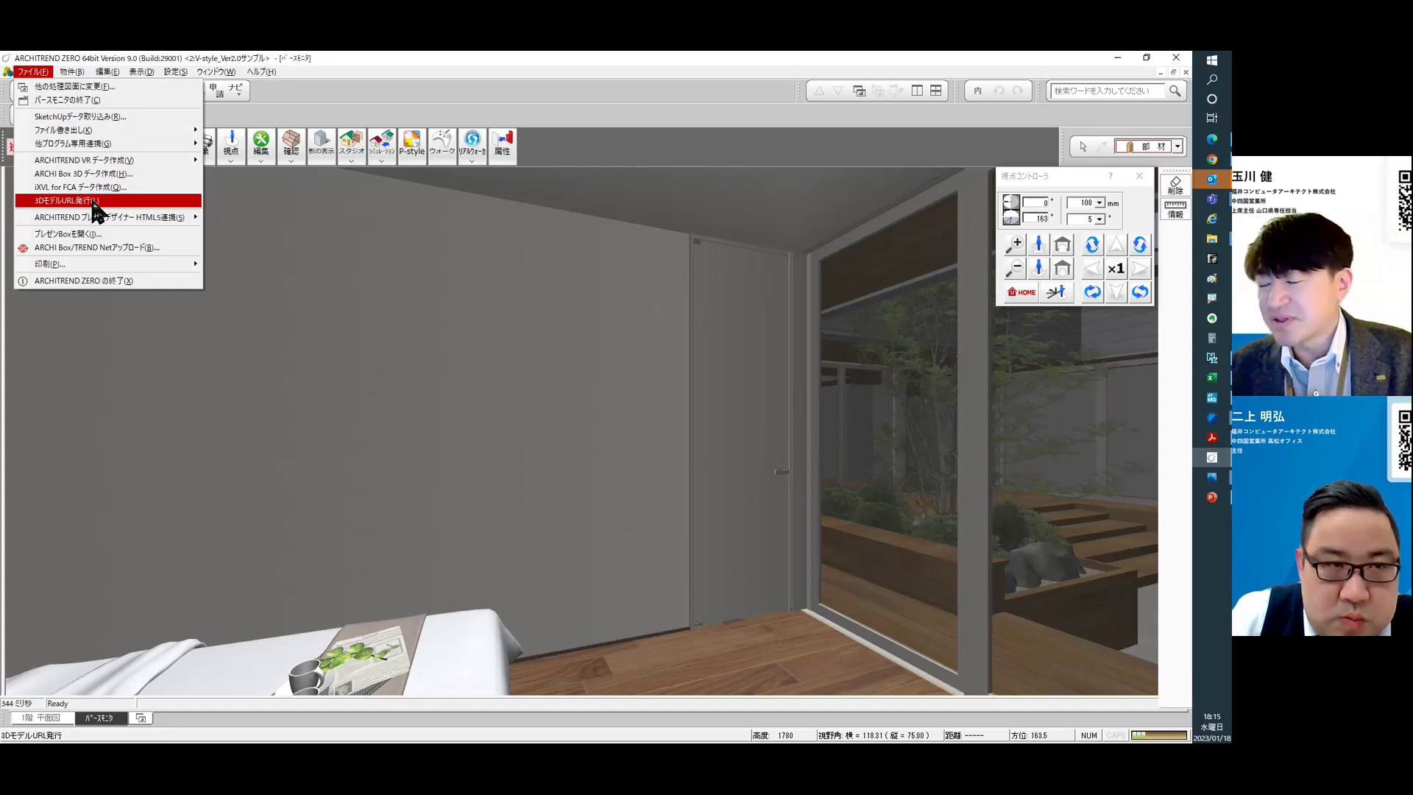
mouse_move(261, 71)
click(379, 53)
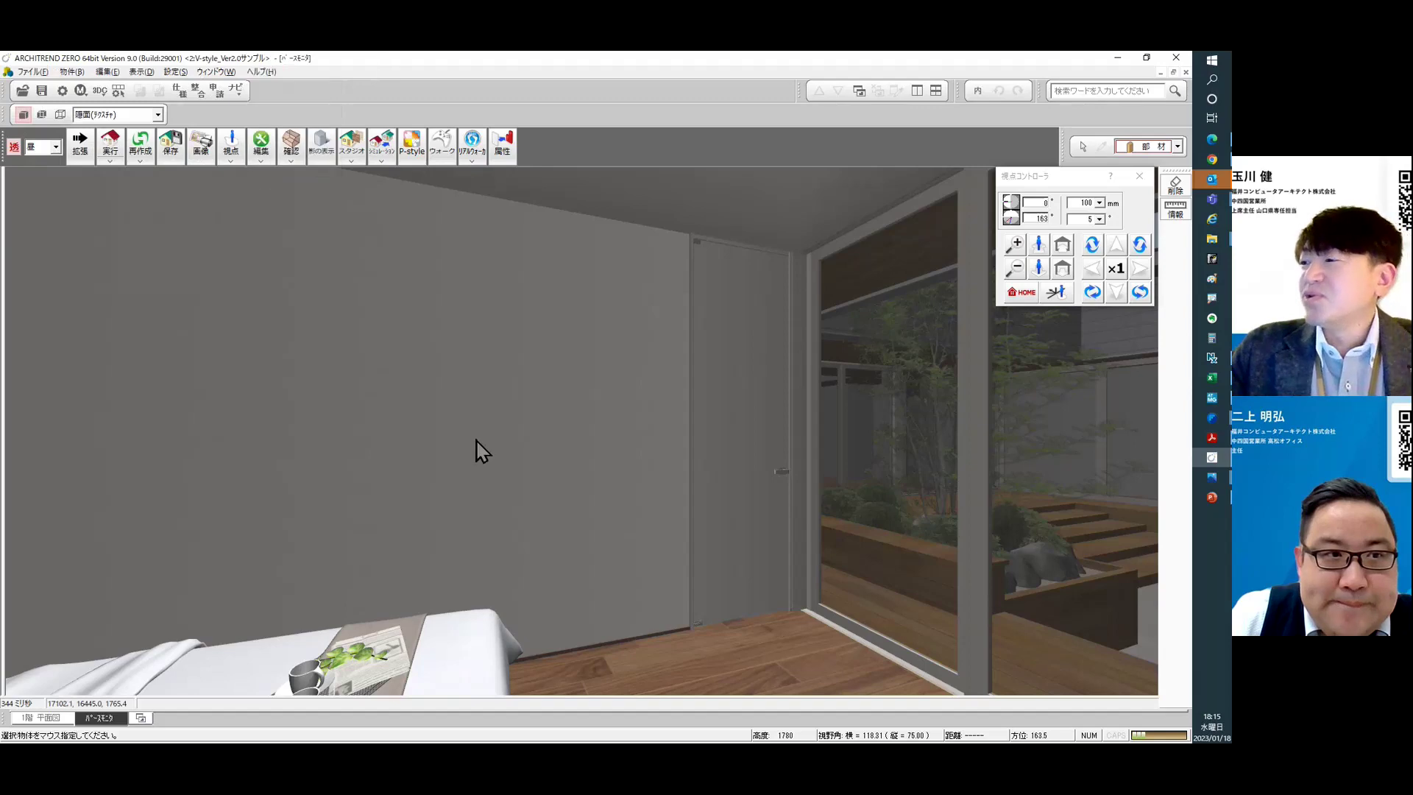
right_click(493, 416)
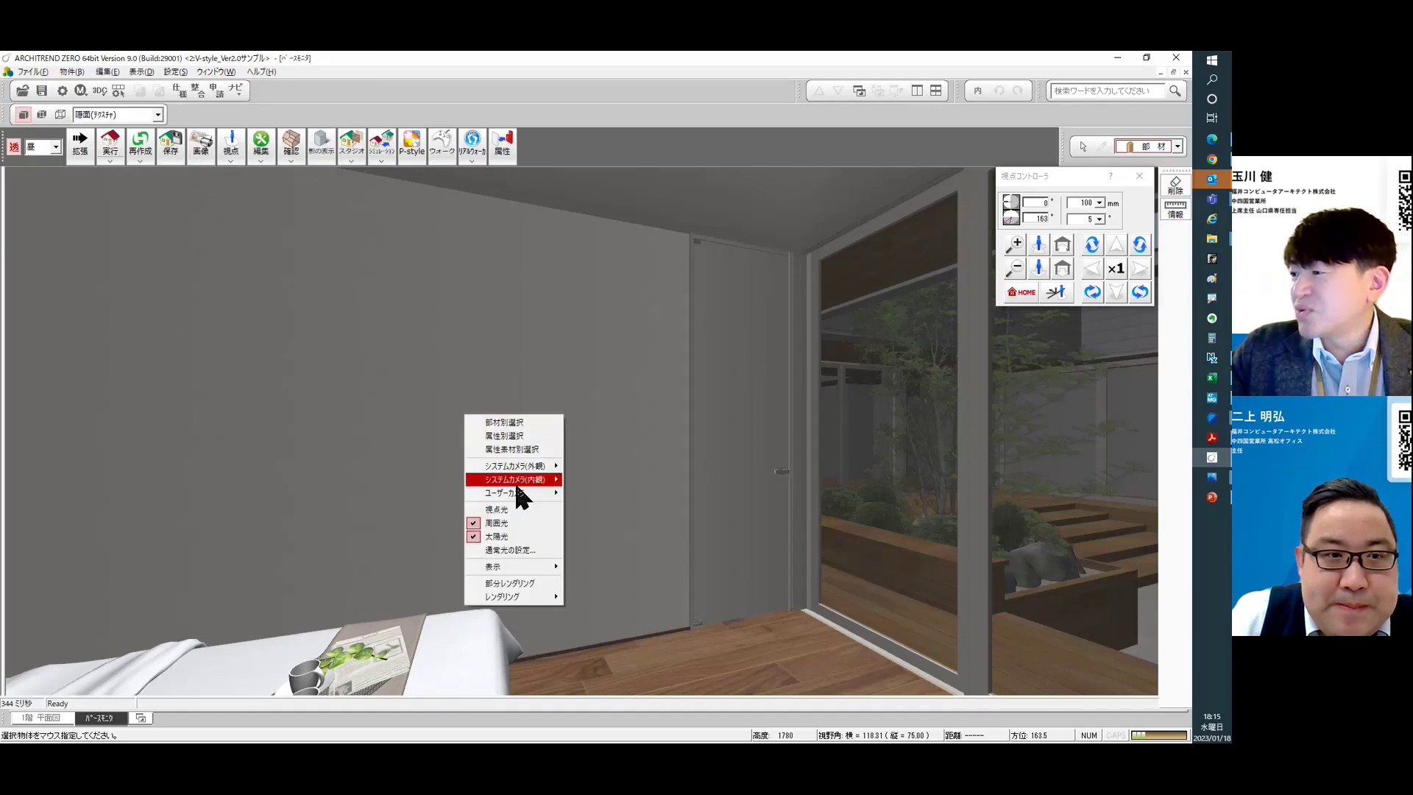
mouse_move(515, 480)
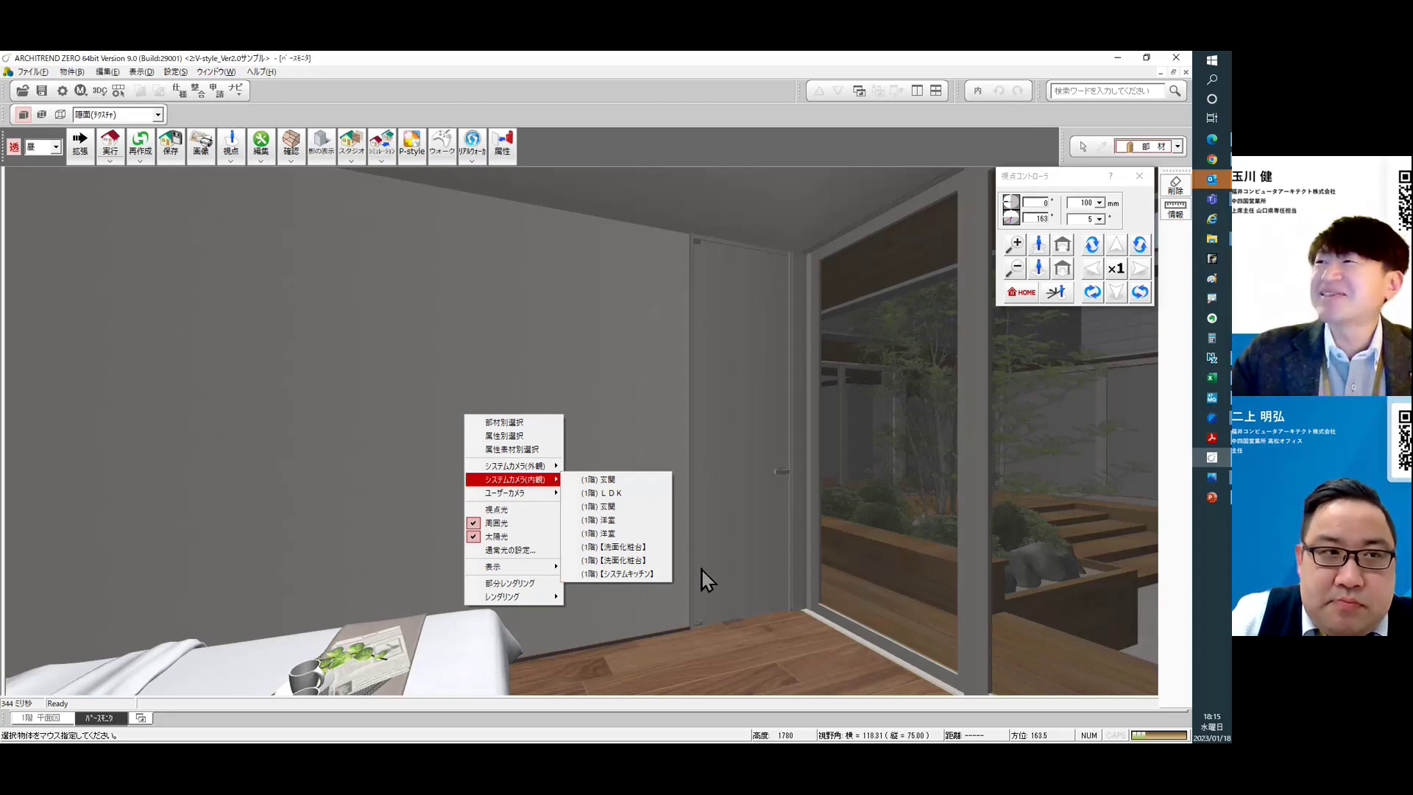
key(Escape)
key(Escape)
Open drawing 1面 of the perspective studio (パーススタジオ) for the V-style sample house.
right_click(483, 102)
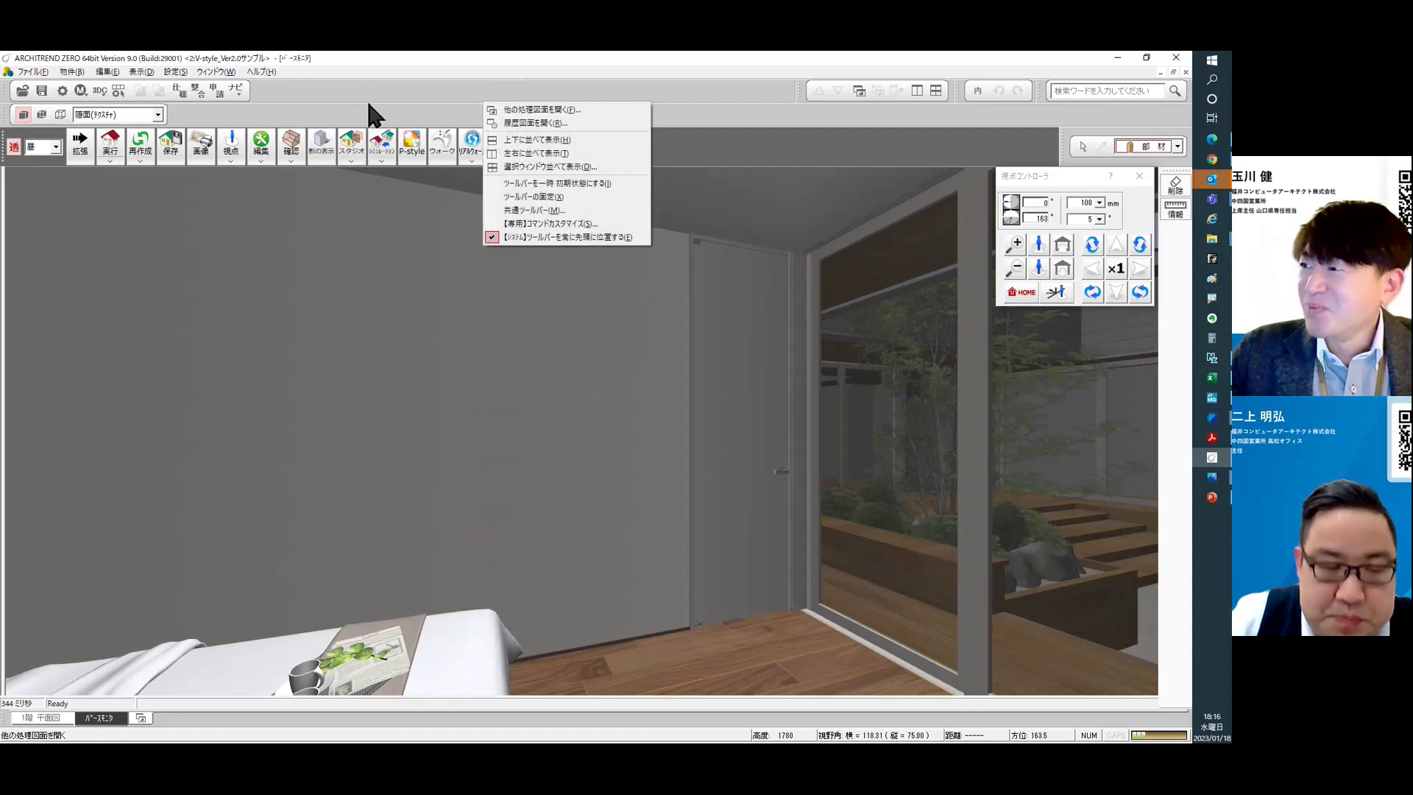
click(353, 158)
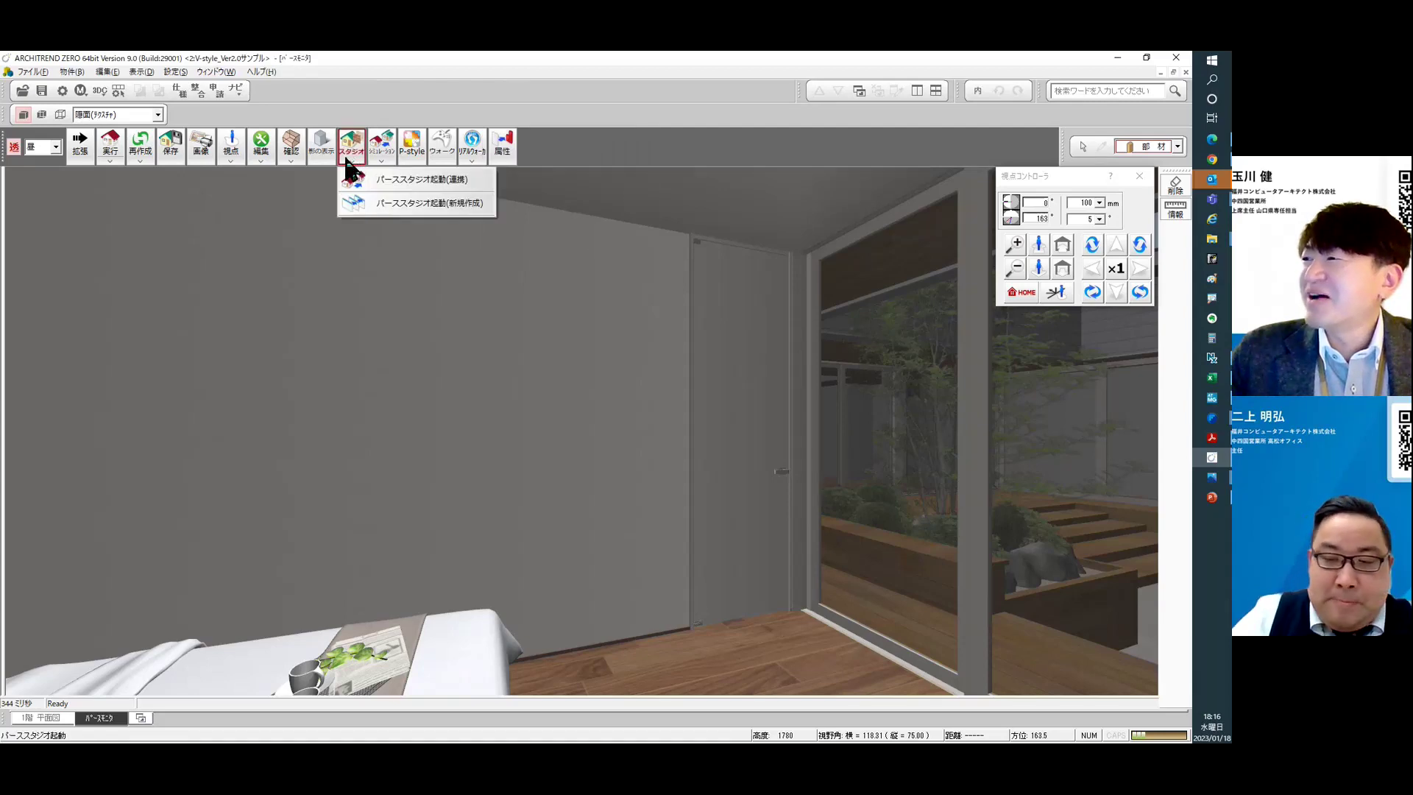
click(592, 135)
right_click(592, 135)
click(611, 139)
click(454, 472)
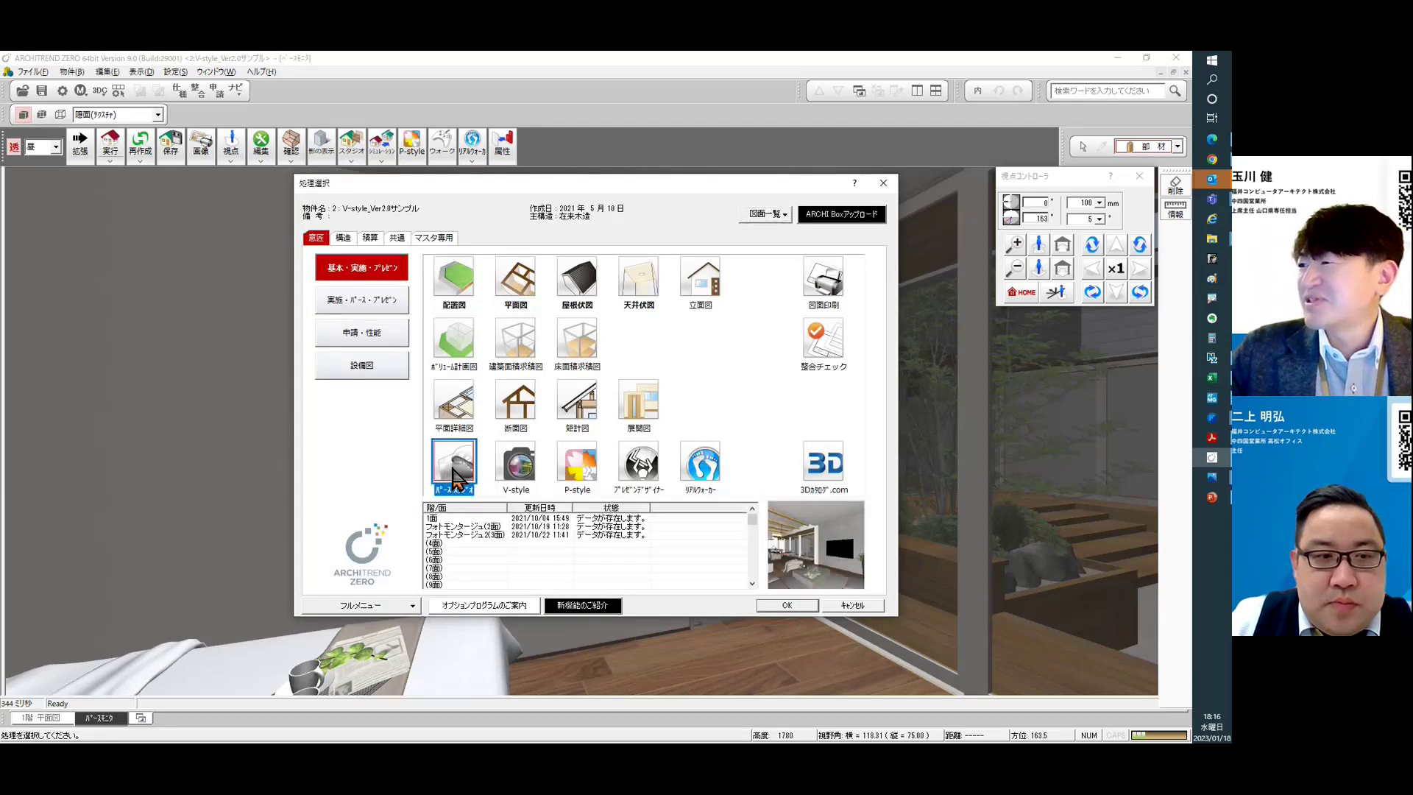
double_click(453, 475)
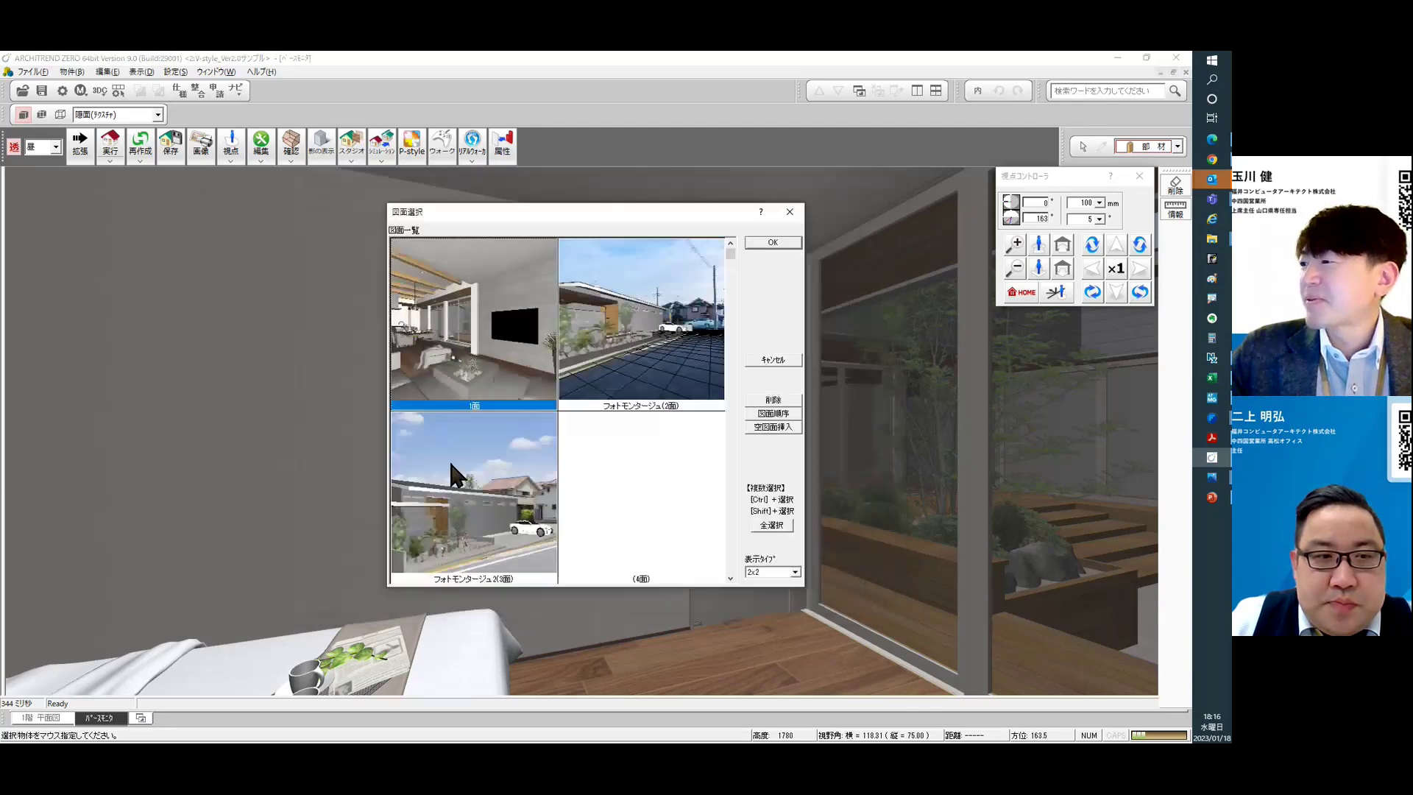
key(Return)
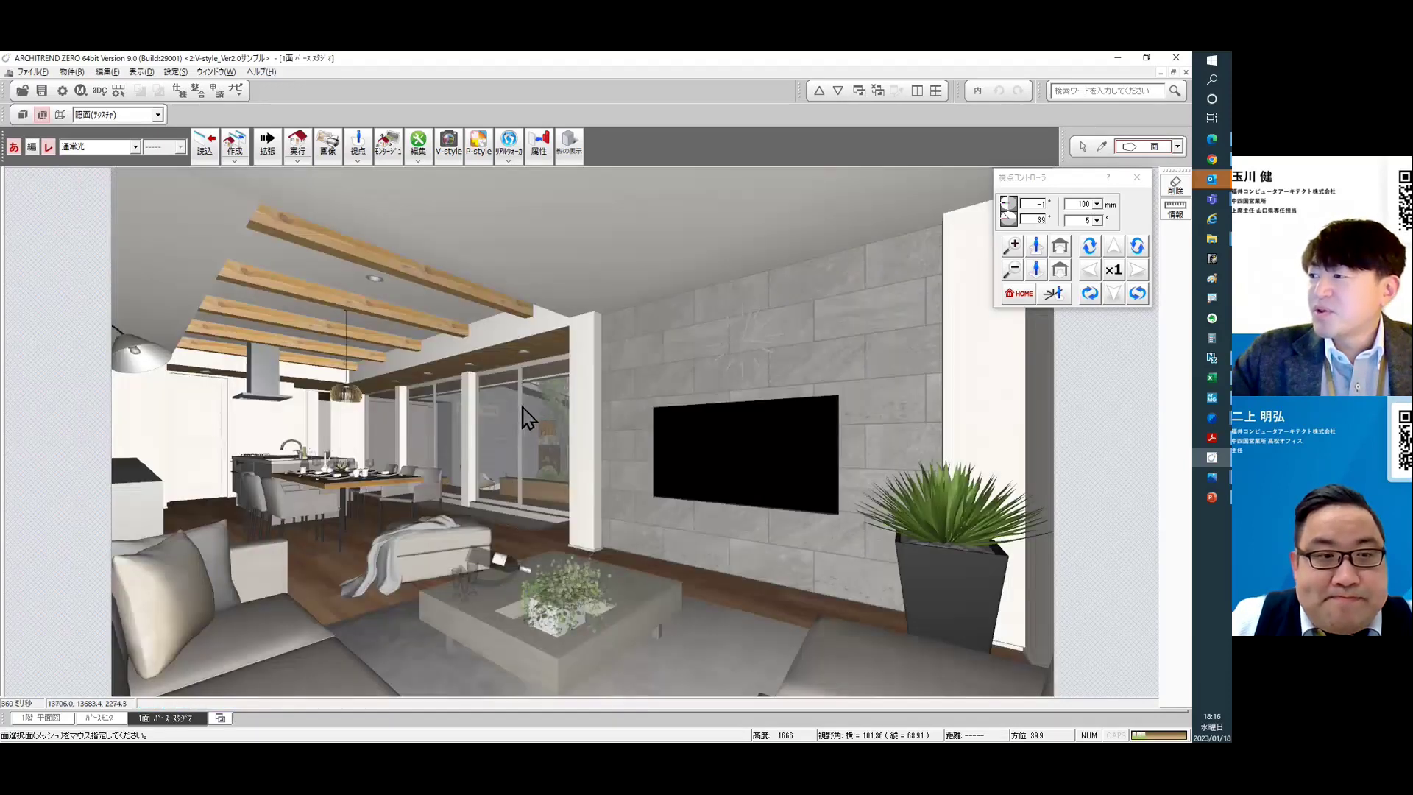
Review the perspective studio's system and user cameras, and locate its 3DモデルURL発行 command.
right_click(523, 407)
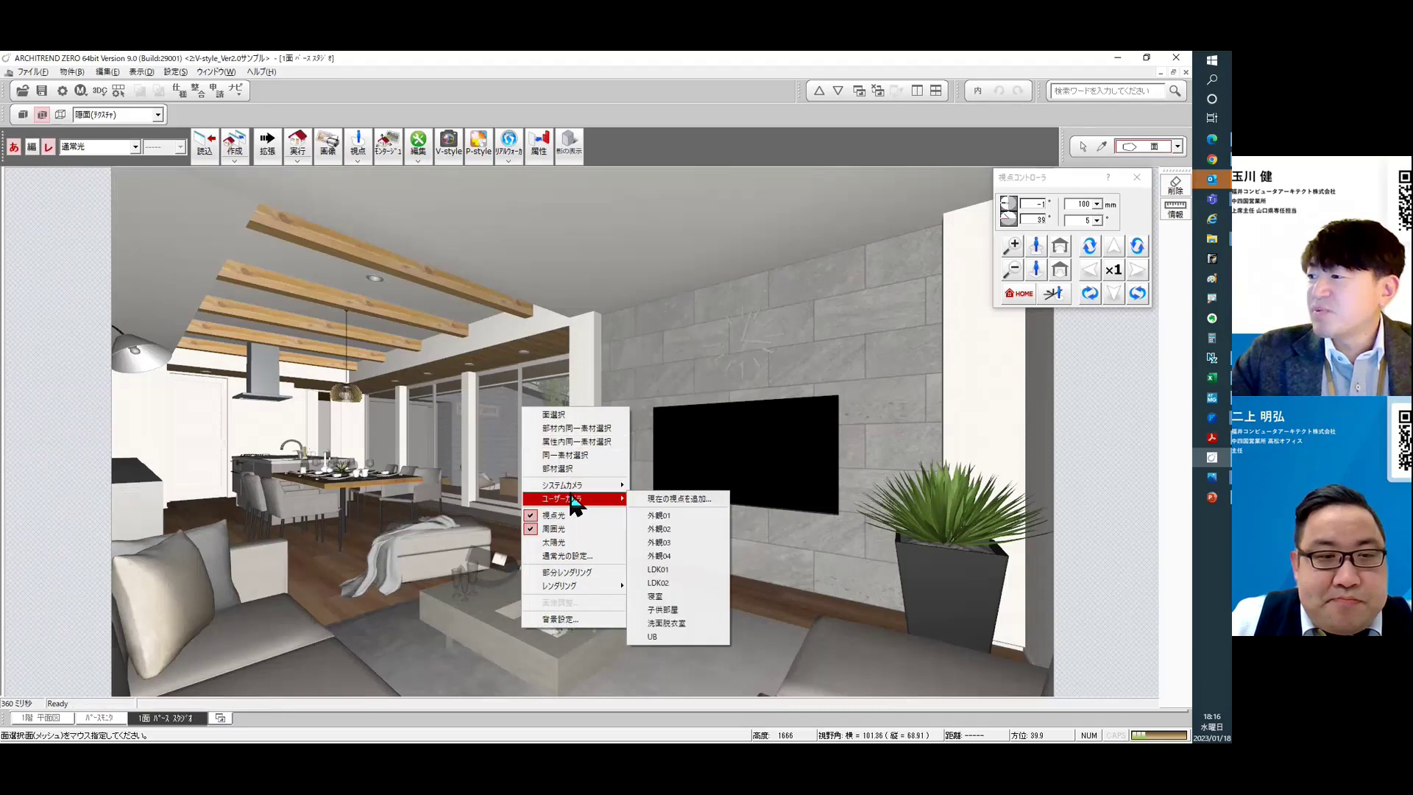
mouse_move(585, 486)
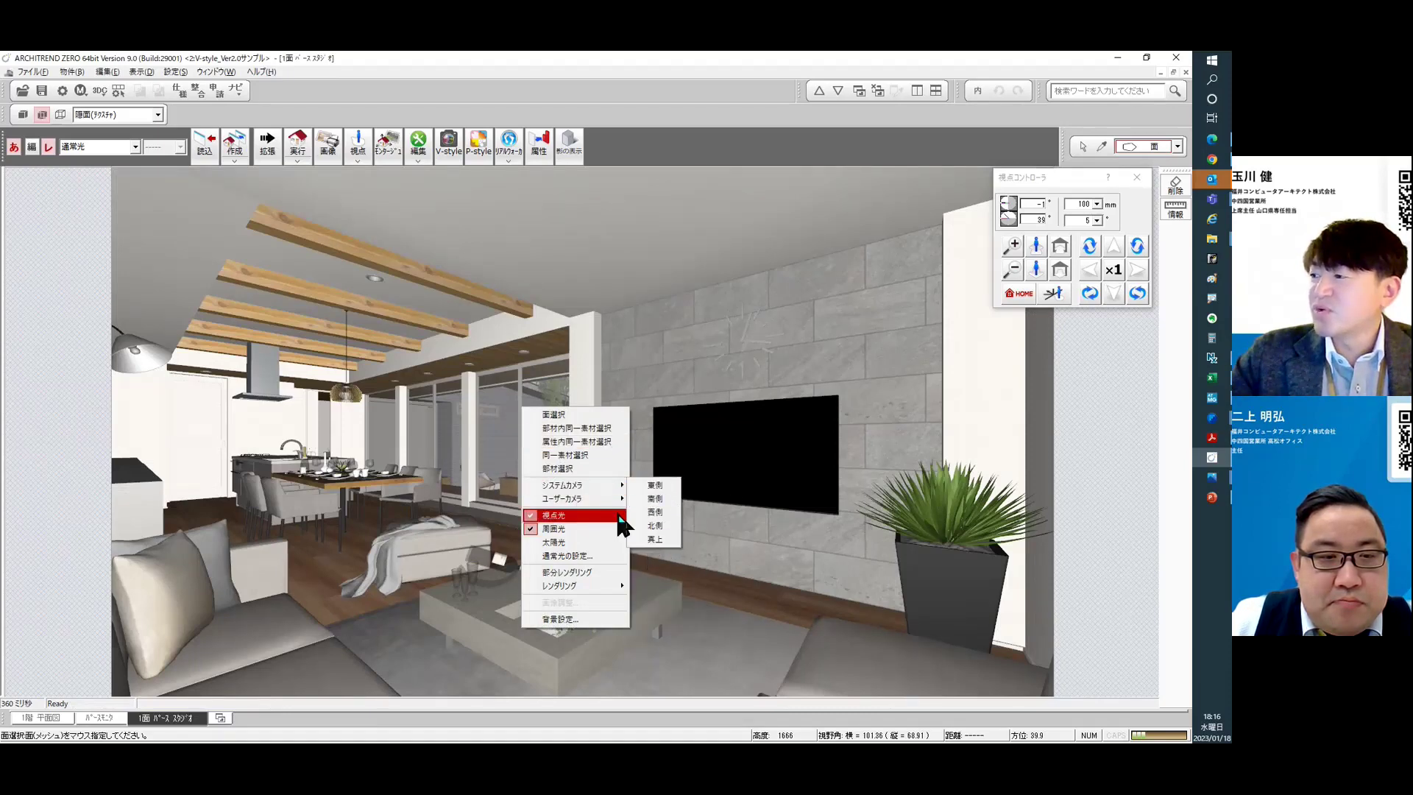
mouse_move(578, 499)
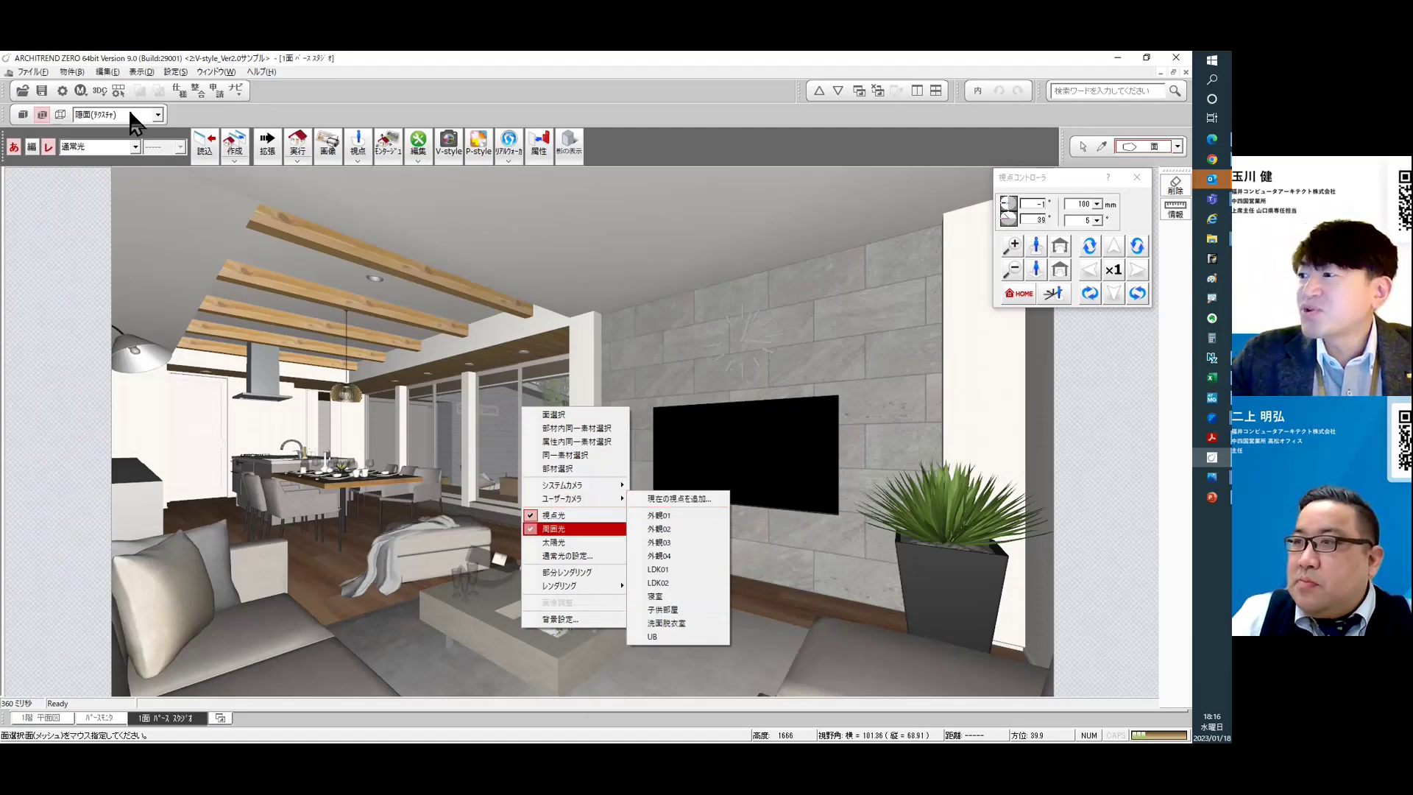
click(33, 71)
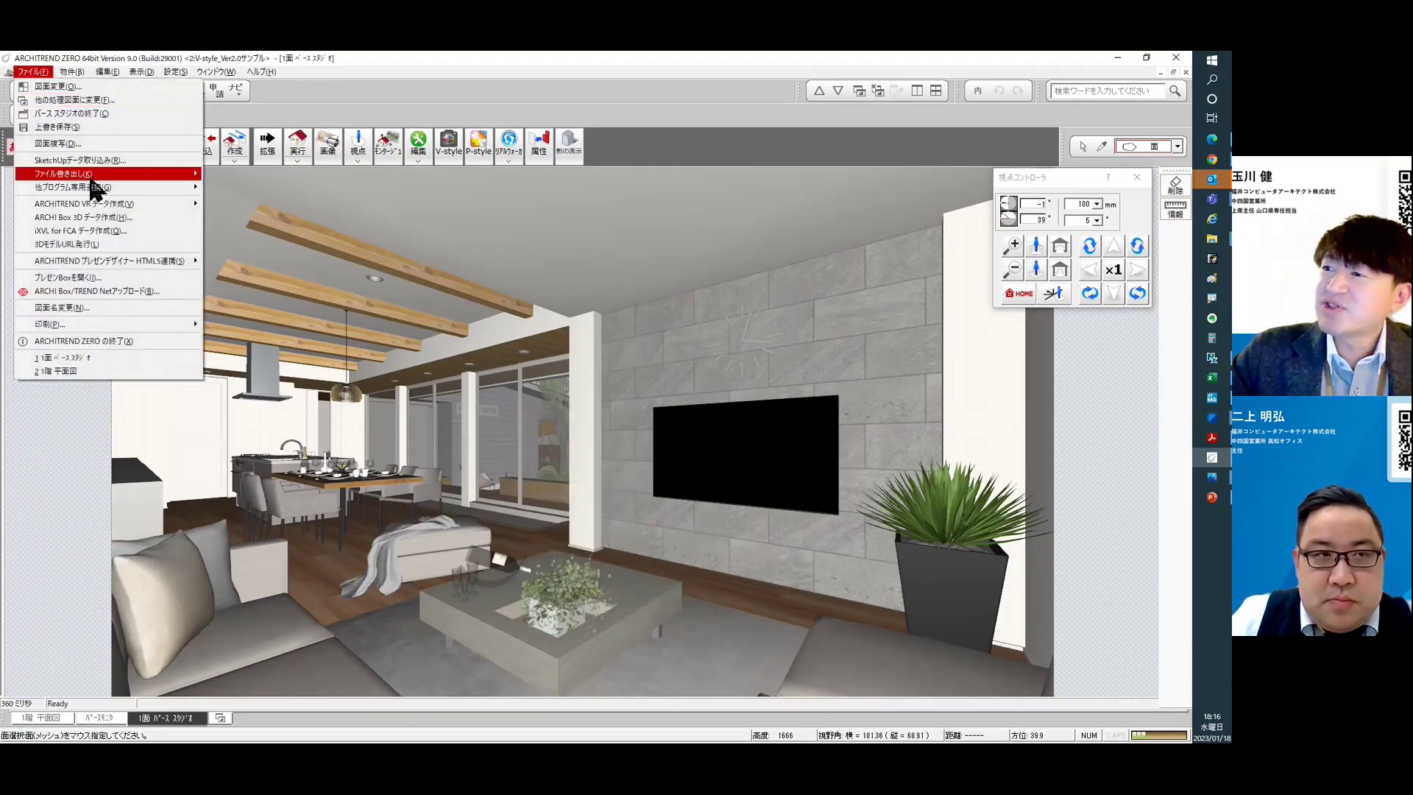
click(135, 245)
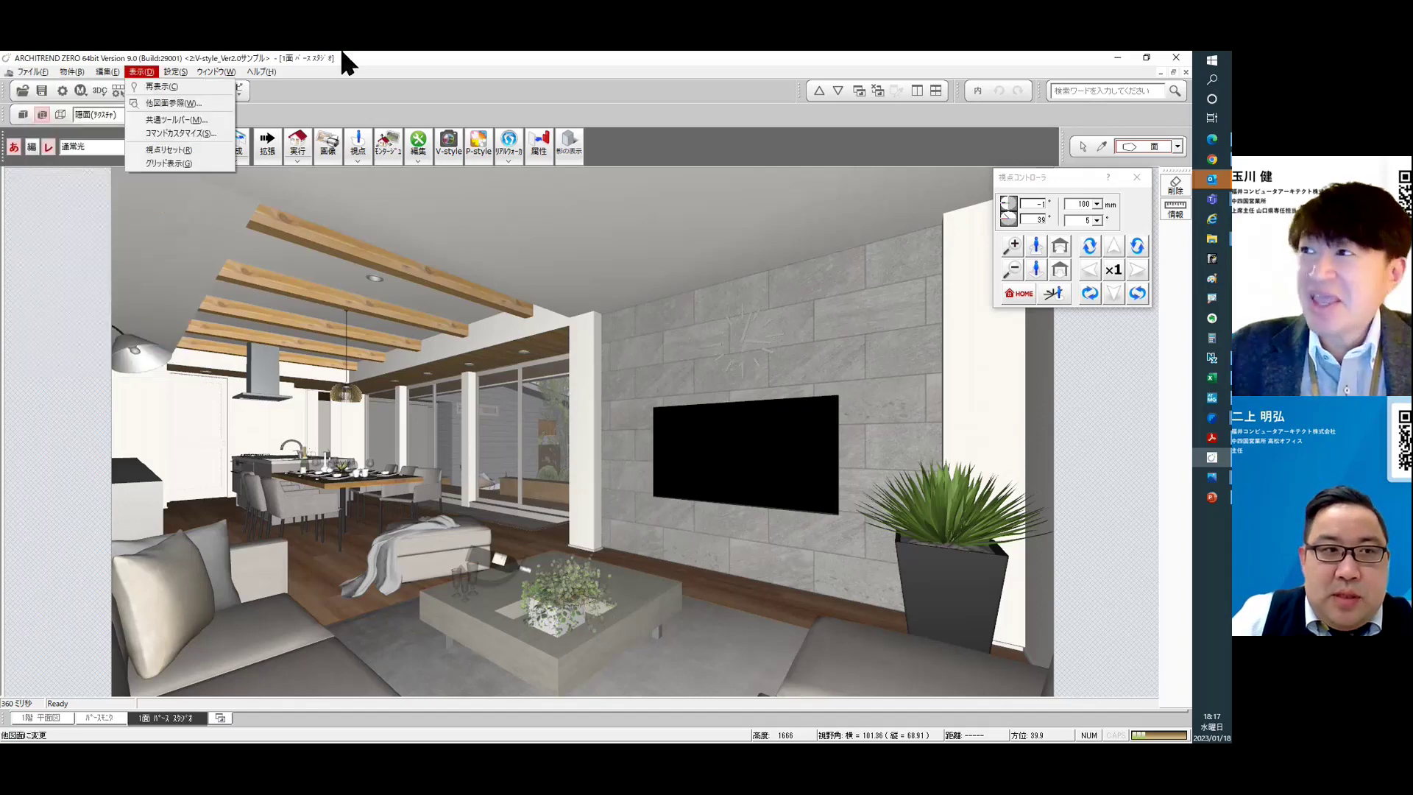